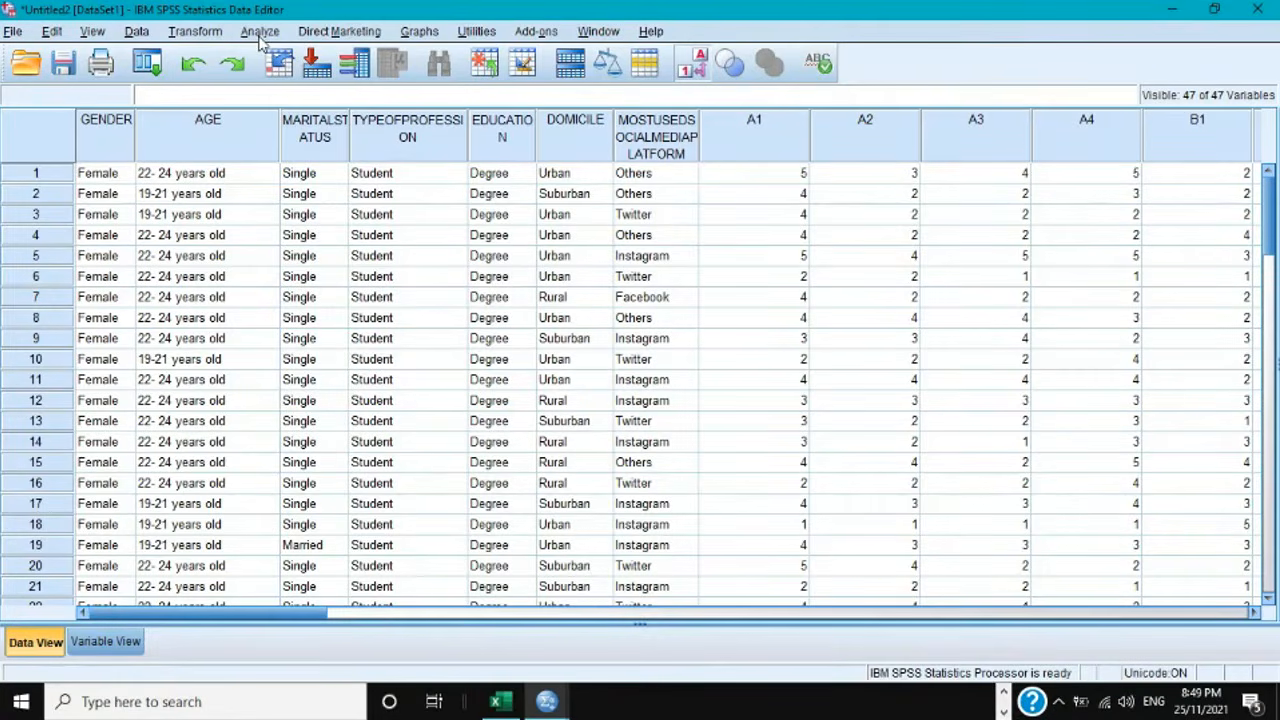
# Step: Start a Reliability Analysis and add variables A1 to A4 as its items
pyautogui.click(259, 33)
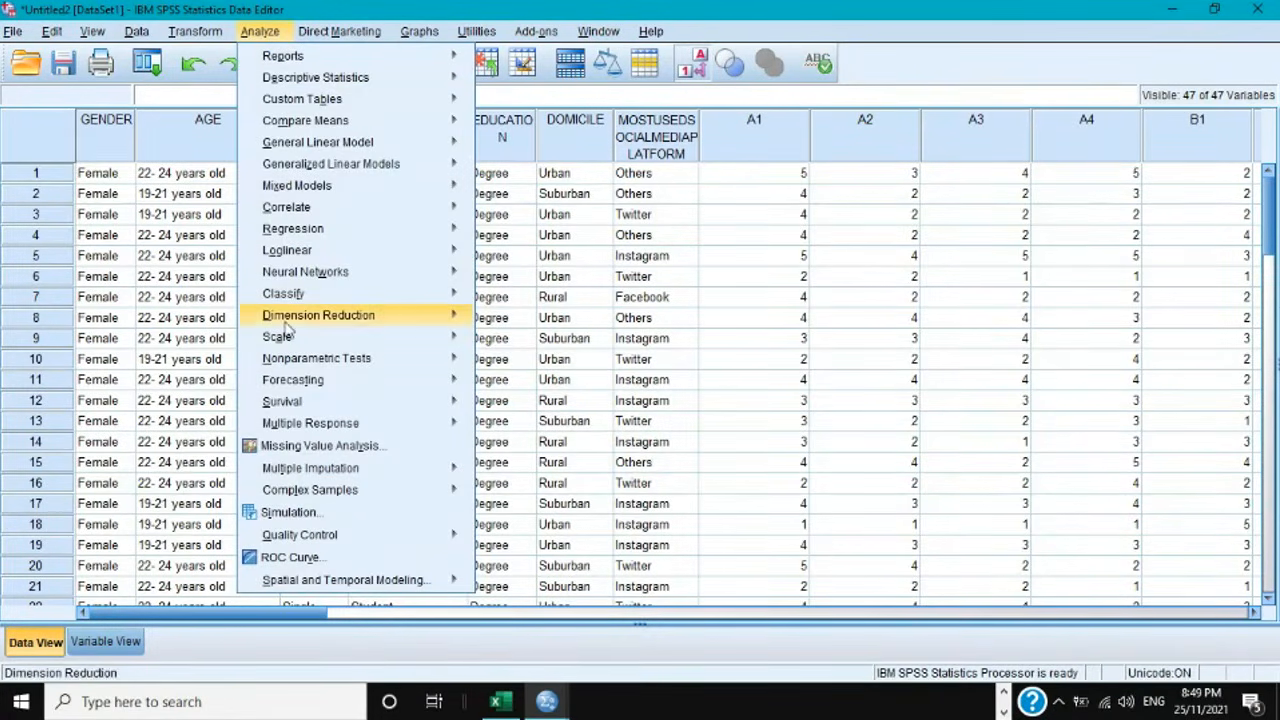
pyautogui.moveTo(285, 336)
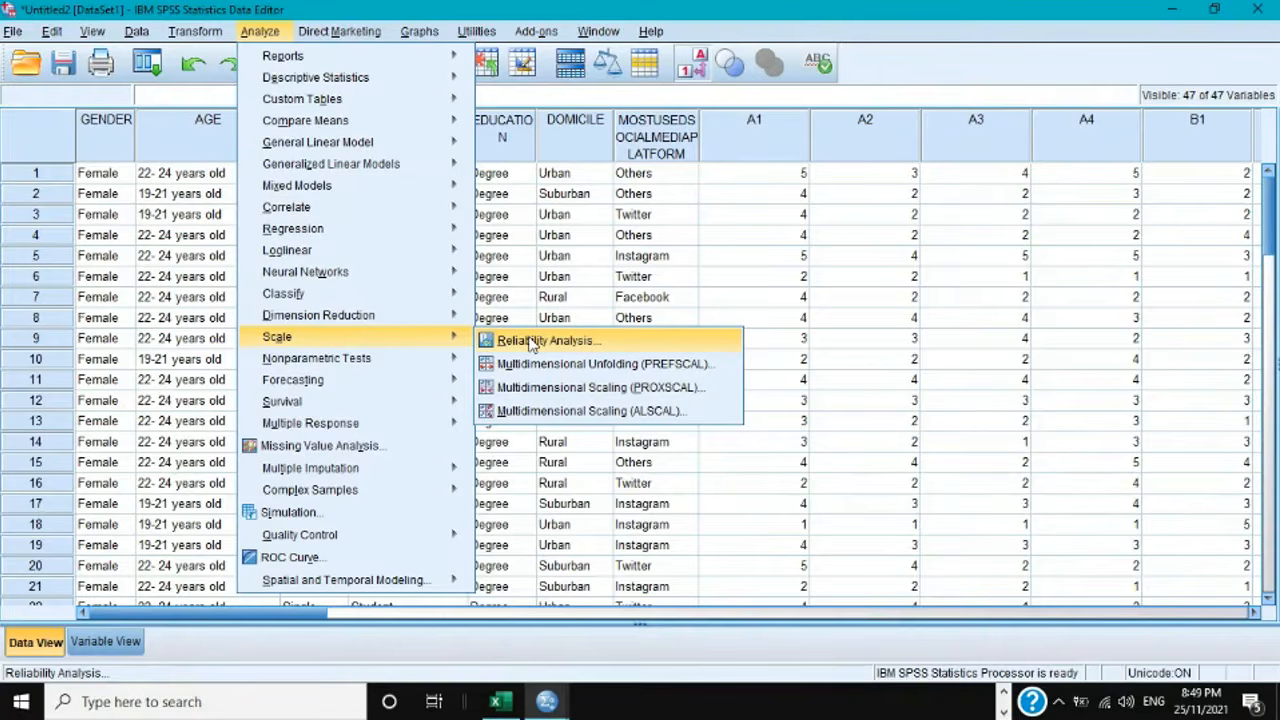
pyautogui.click(530, 342)
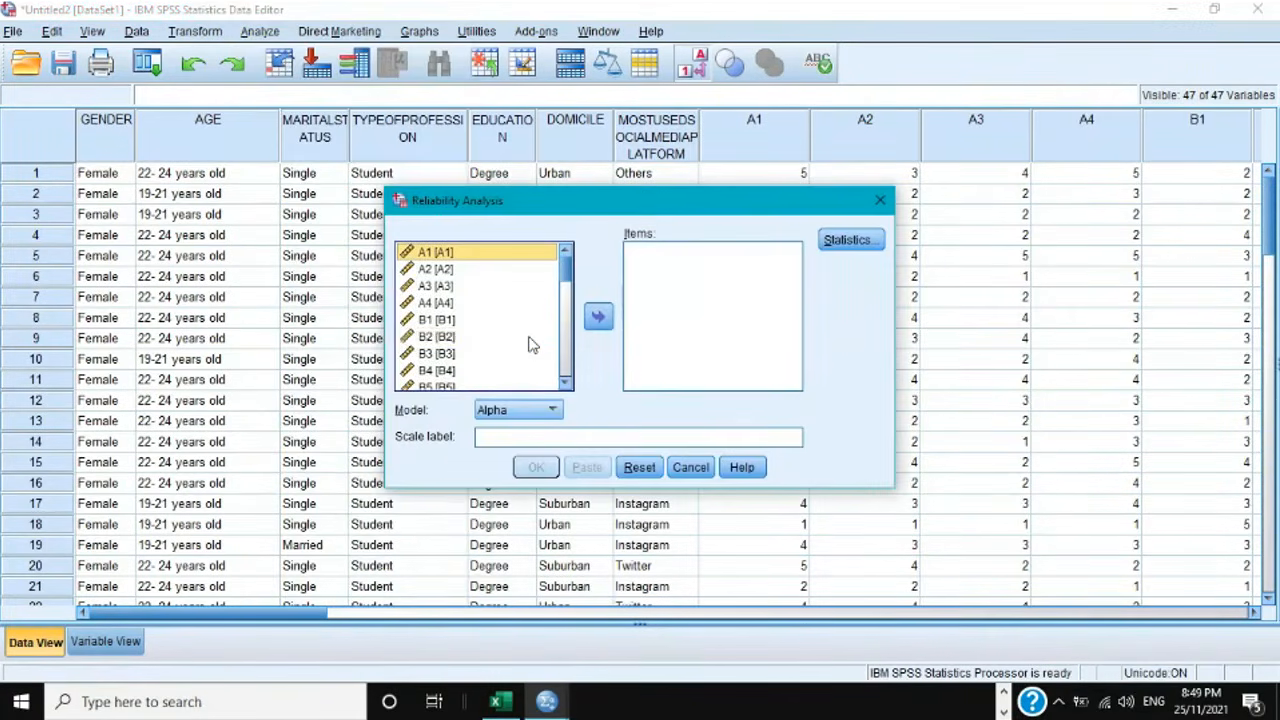
pyautogui.keyDown('shift'); pyautogui.click(469, 276); pyautogui.keyUp('shift')
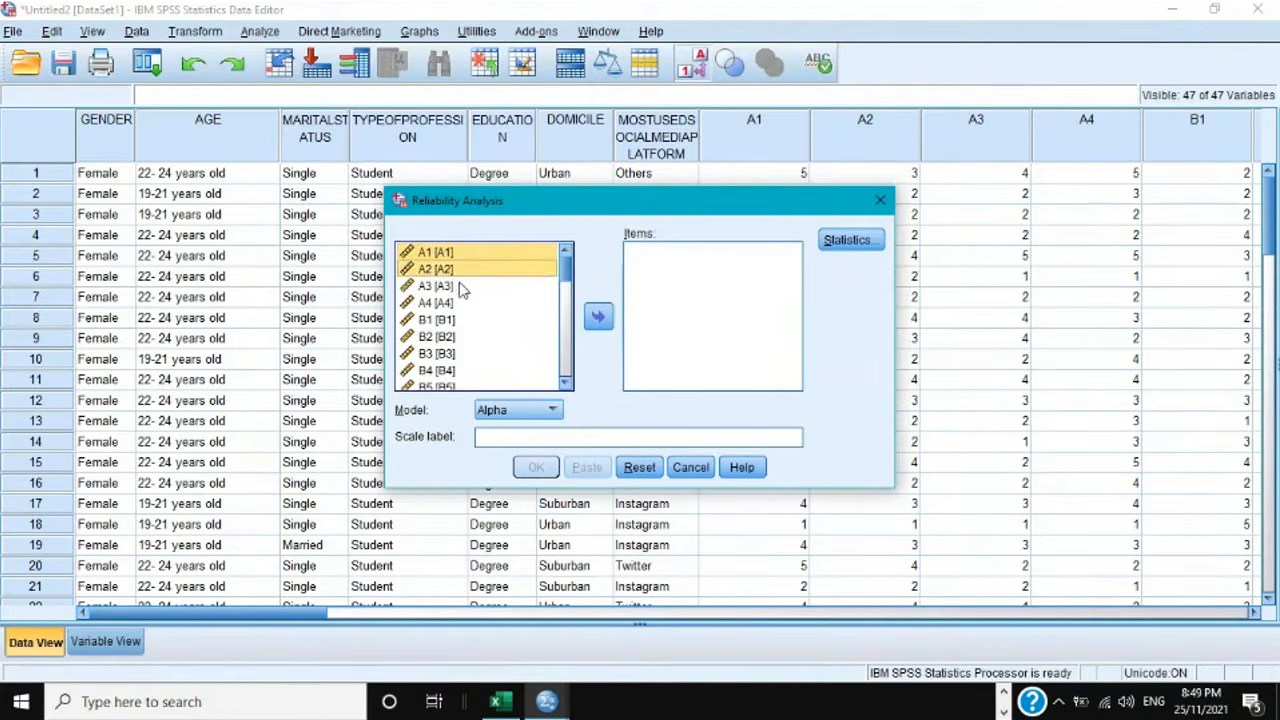
pyautogui.keyDown('shift'); pyautogui.click(465, 301); pyautogui.keyUp('shift')
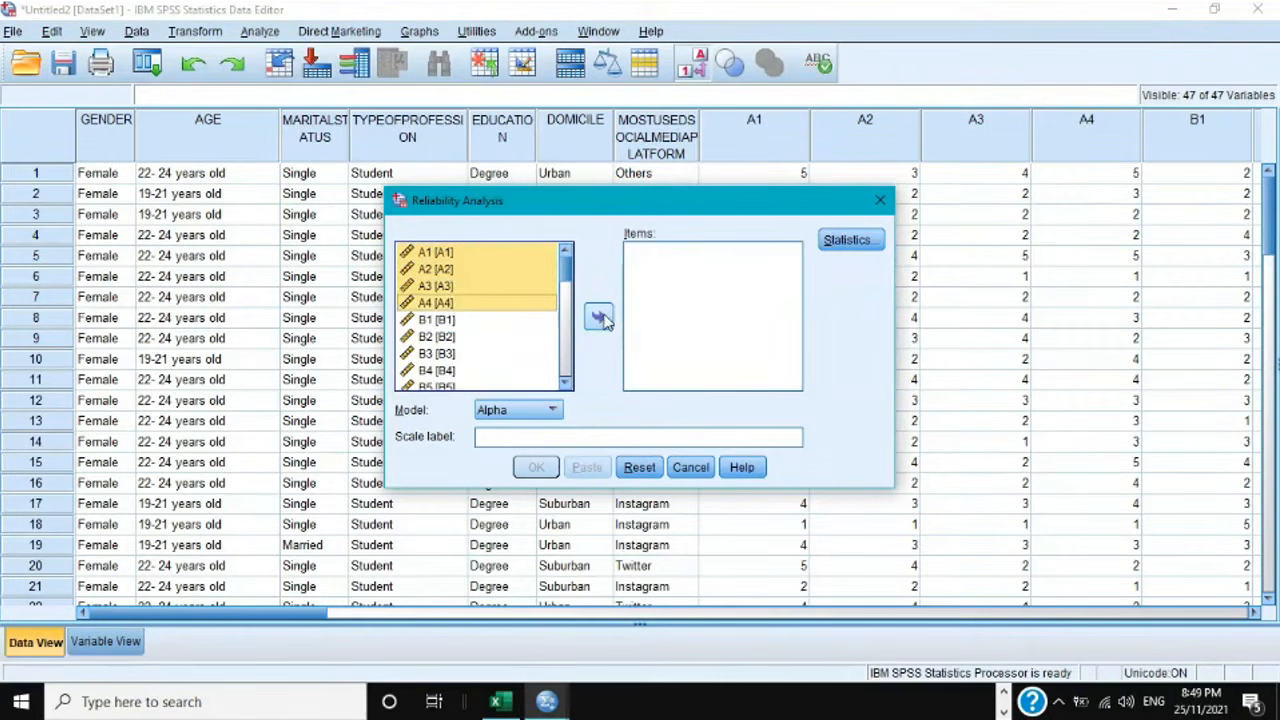
pyautogui.click(600, 317)
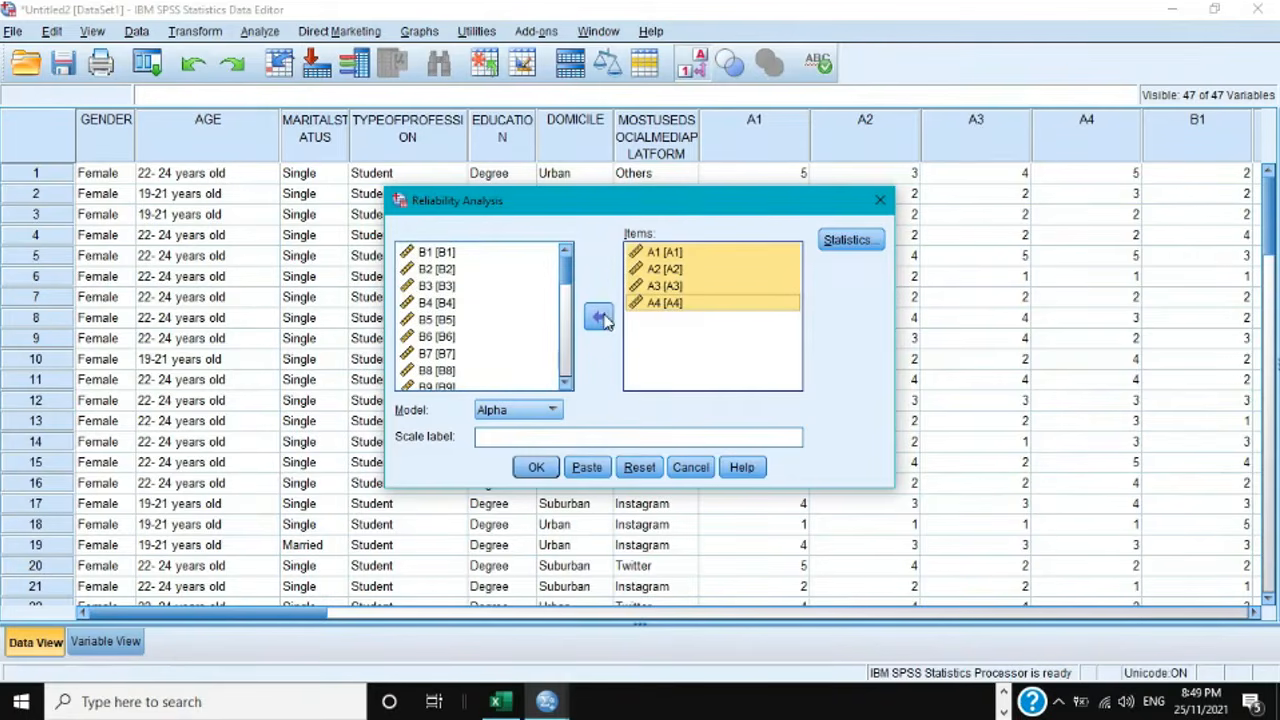
# Step: Run the reliability analysis with the scale label DV and the "Scale if item deleted" descriptives included
pyautogui.click(503, 434)
pyautogui.write('DV')
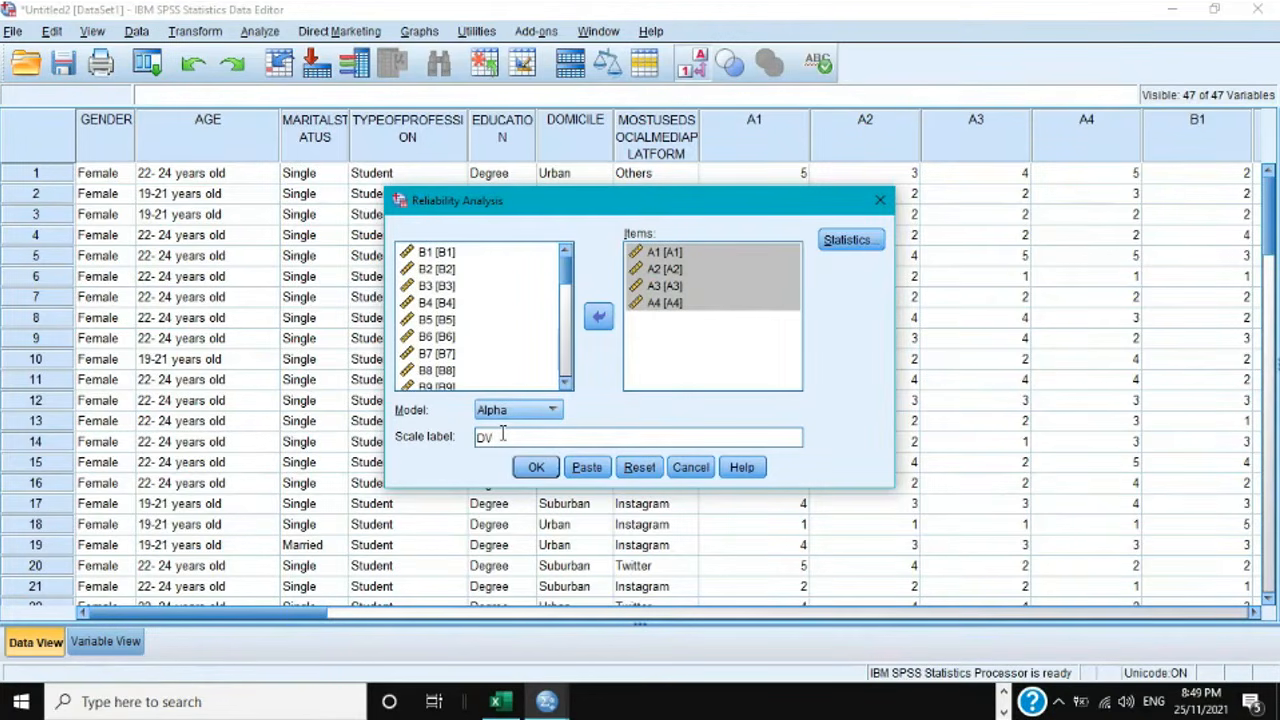
pyautogui.click(840, 242)
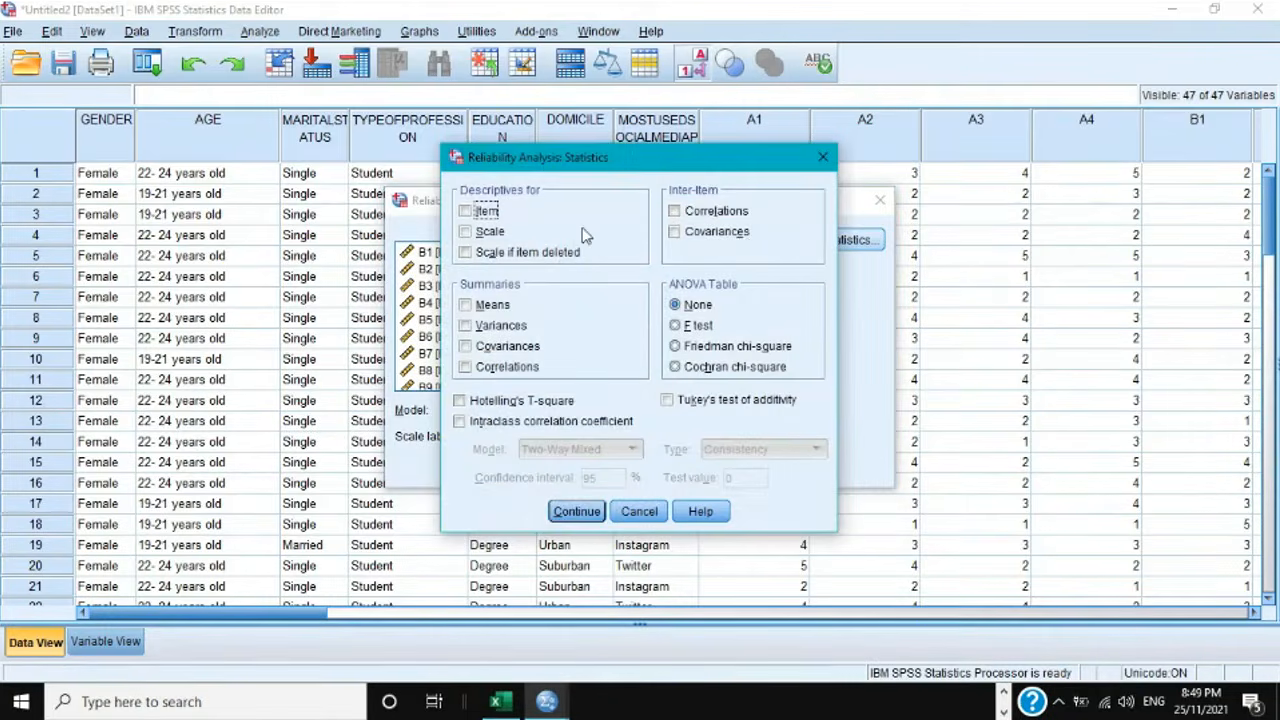
pyautogui.click(482, 256)
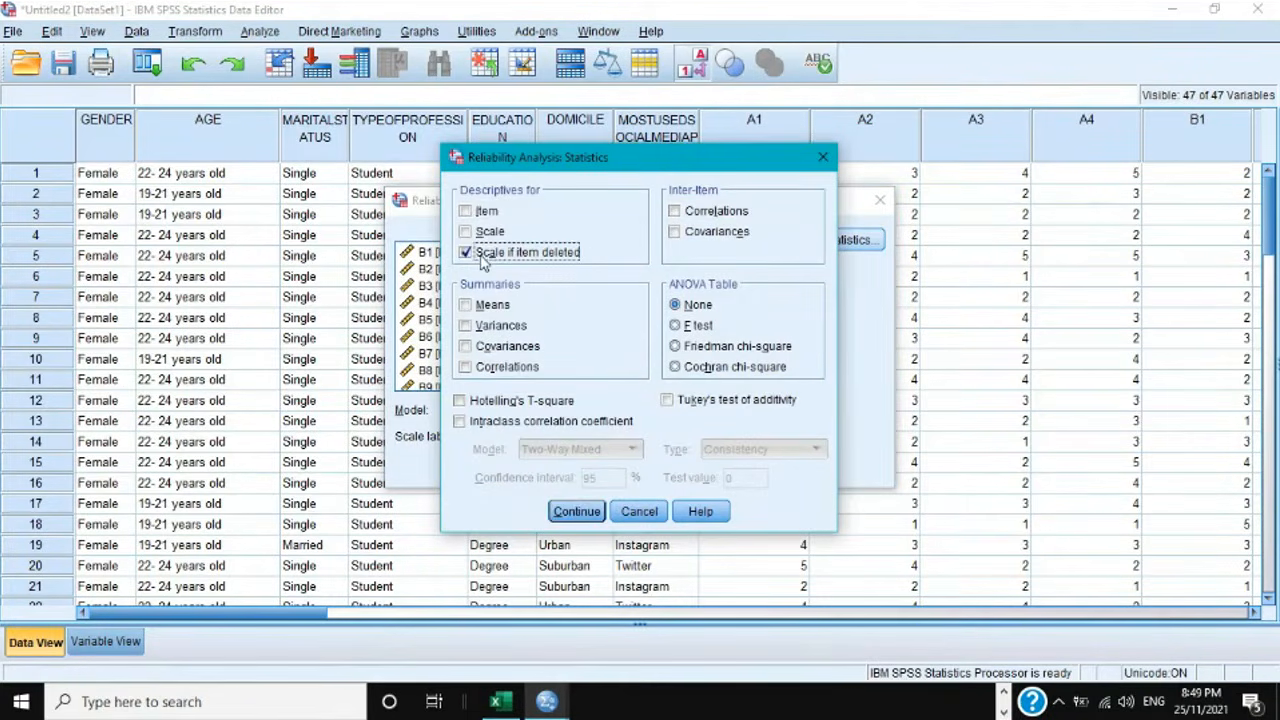
pyautogui.click(576, 512)
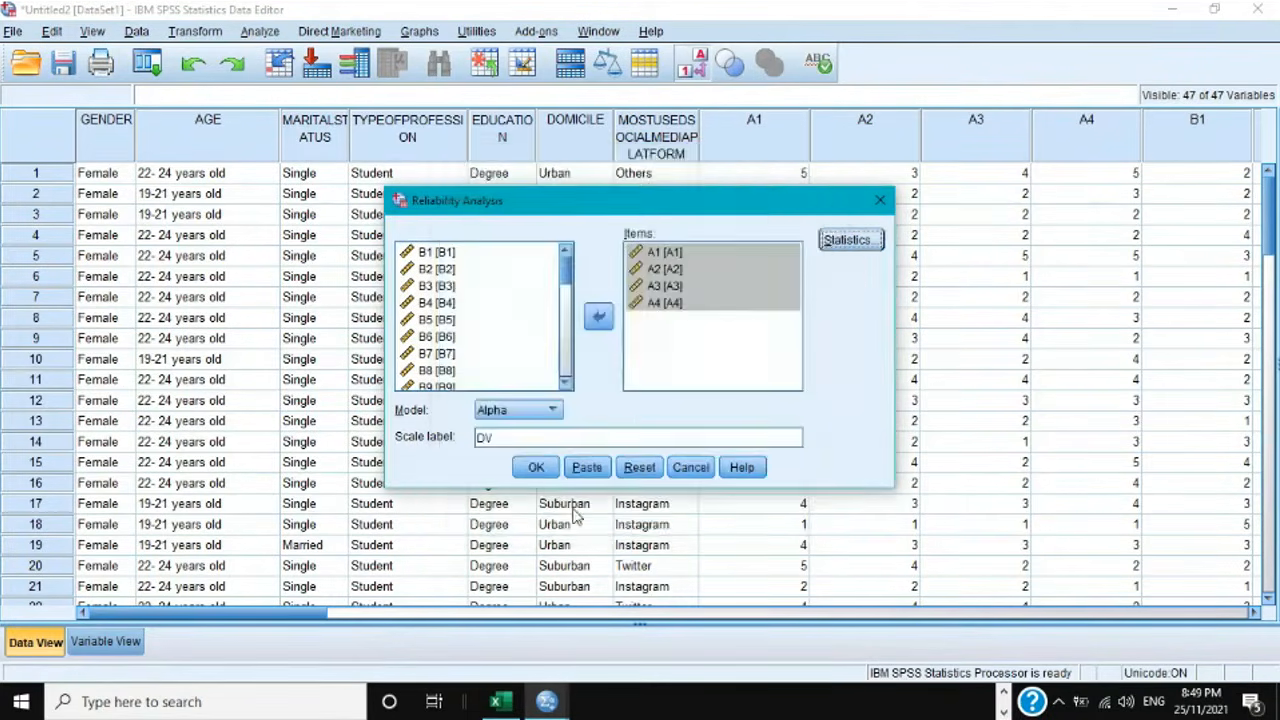
pyautogui.click(540, 469)
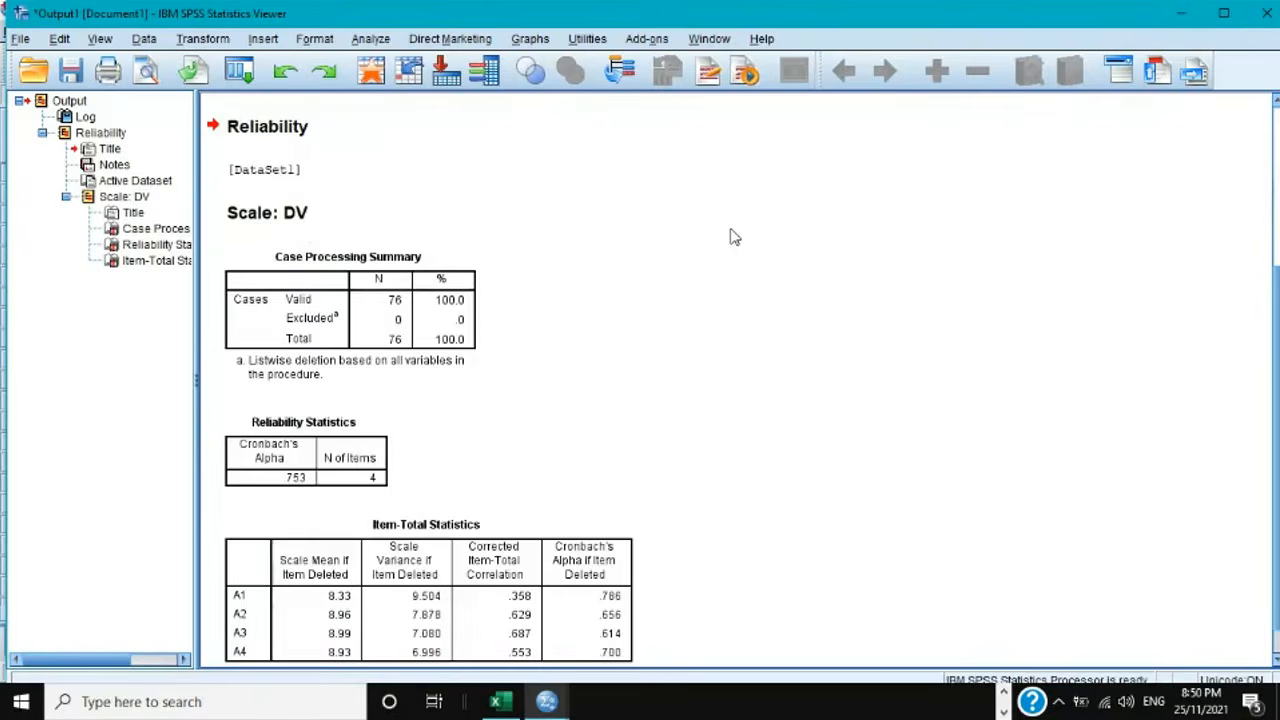
# Step: Rerun the DV reliability analysis with item A1 removed
pyautogui.scroll(-1, 730, 242)
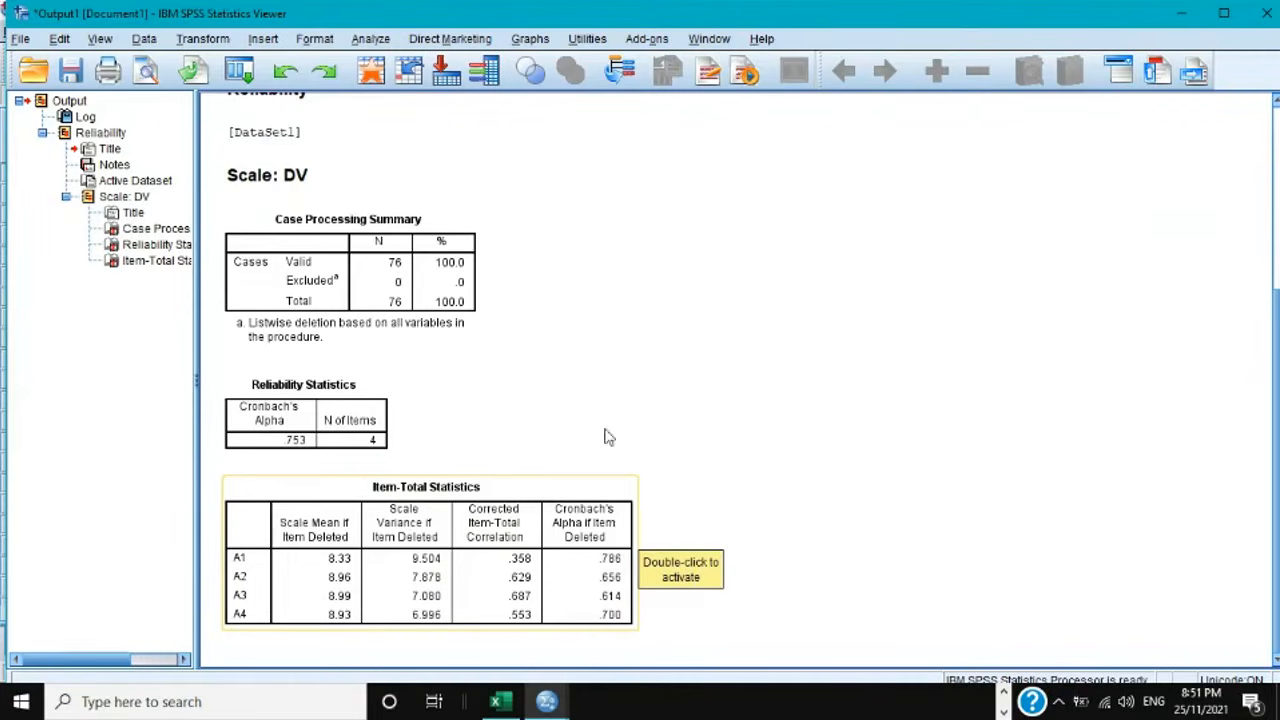
pyautogui.click(369, 40)
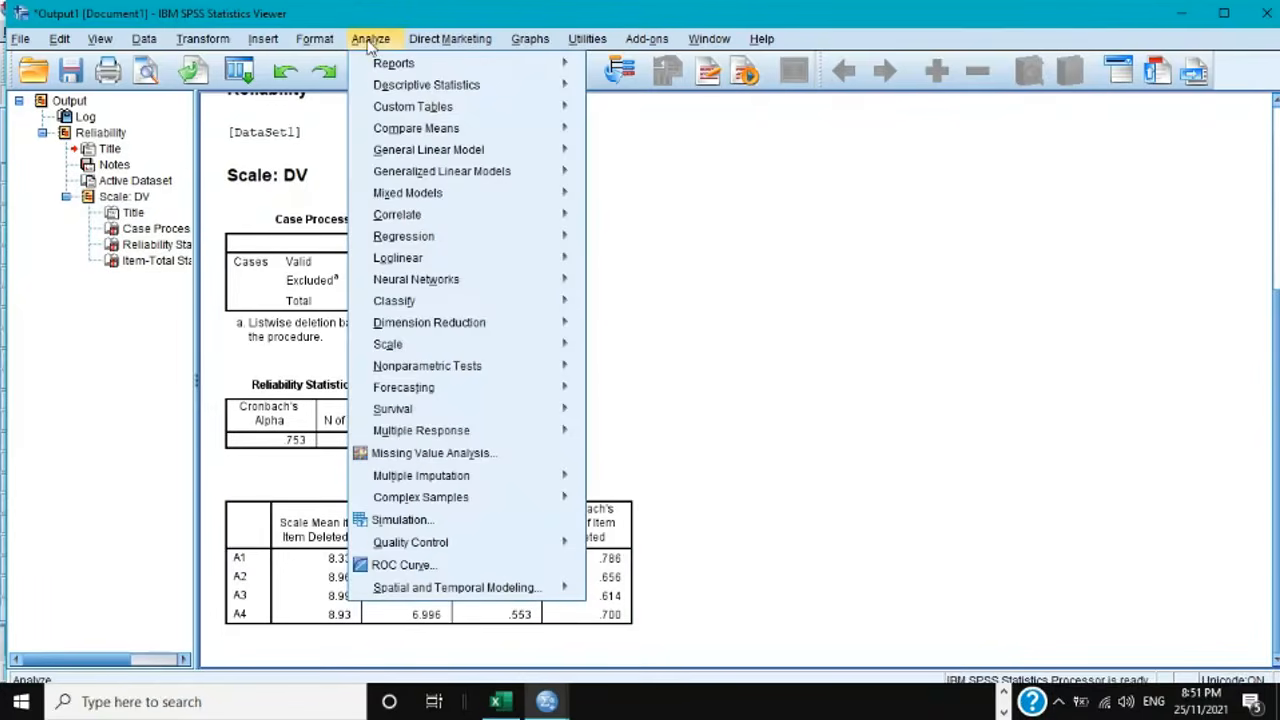
pyautogui.moveTo(392, 328)
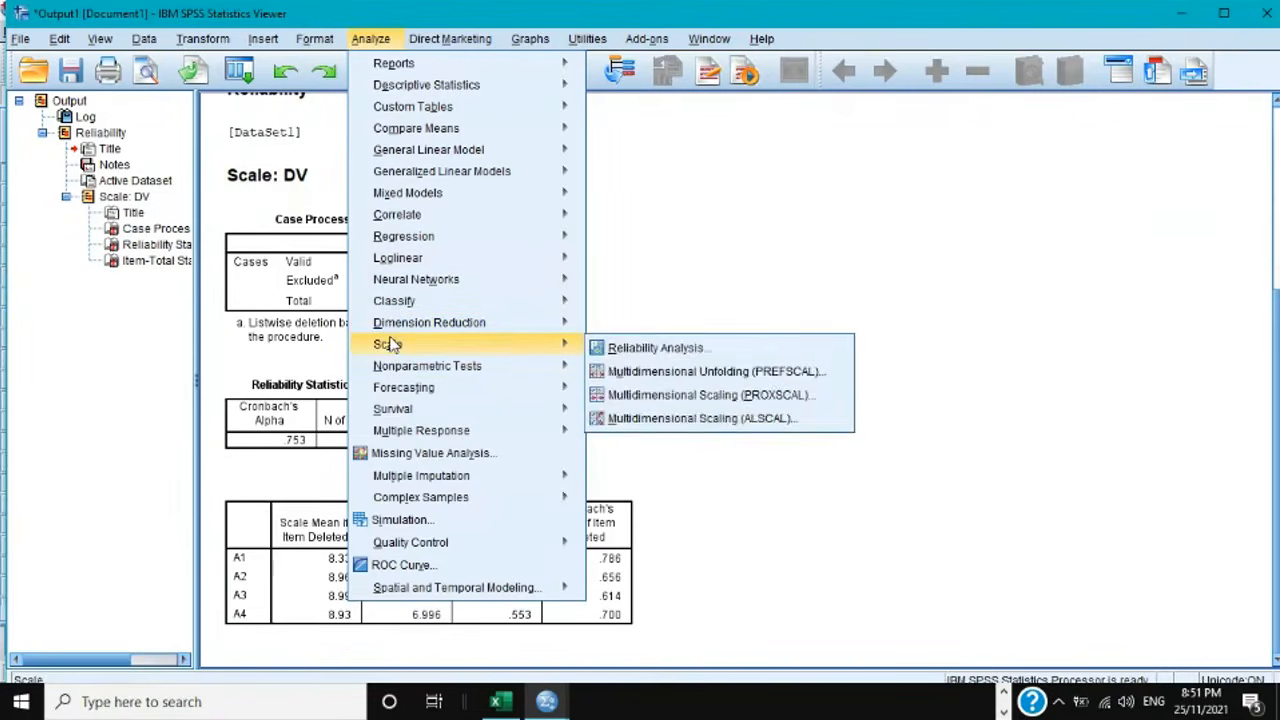
pyautogui.moveTo(530, 366)
pyautogui.moveTo(555, 344)
pyautogui.click(636, 347)
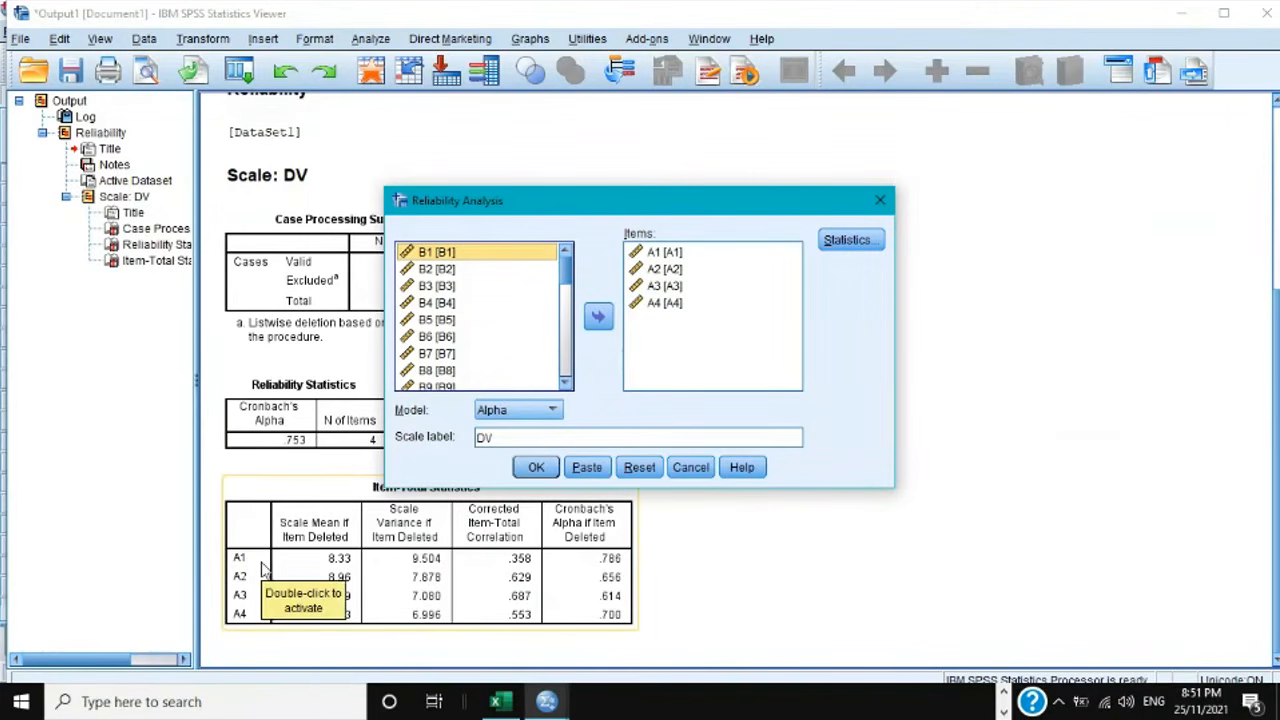
pyautogui.click(662, 253)
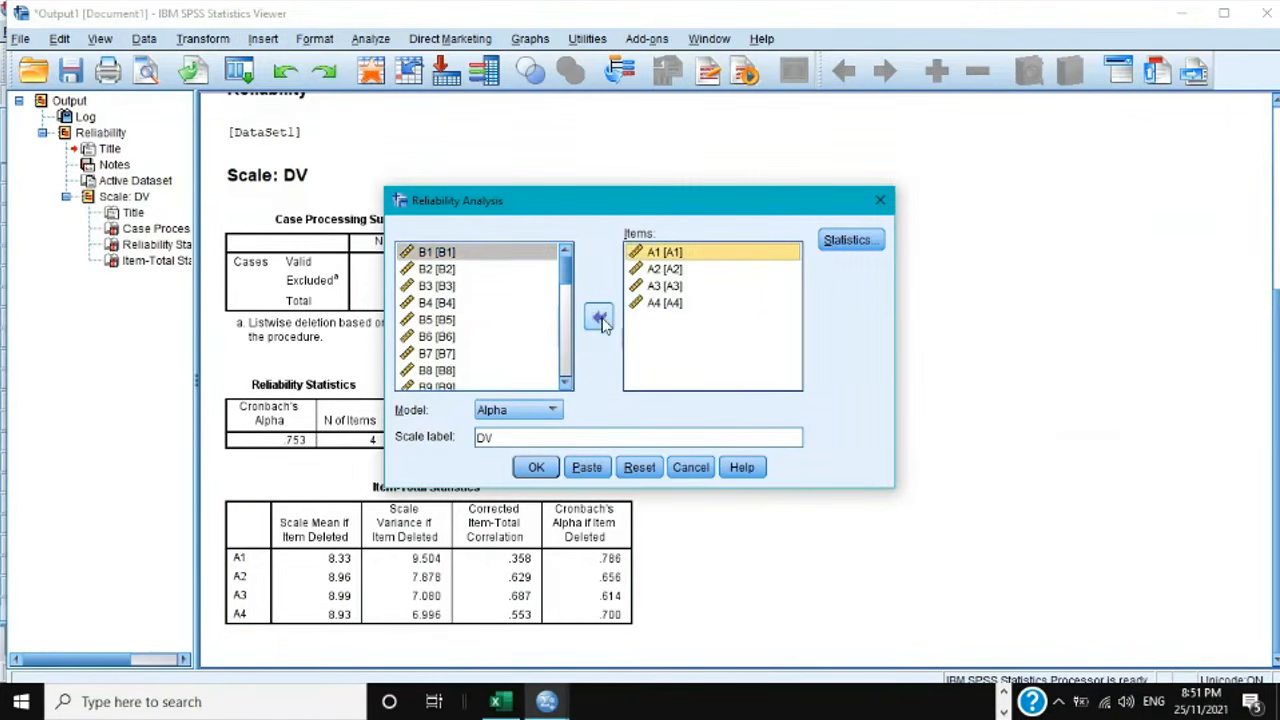
pyautogui.click(600, 318)
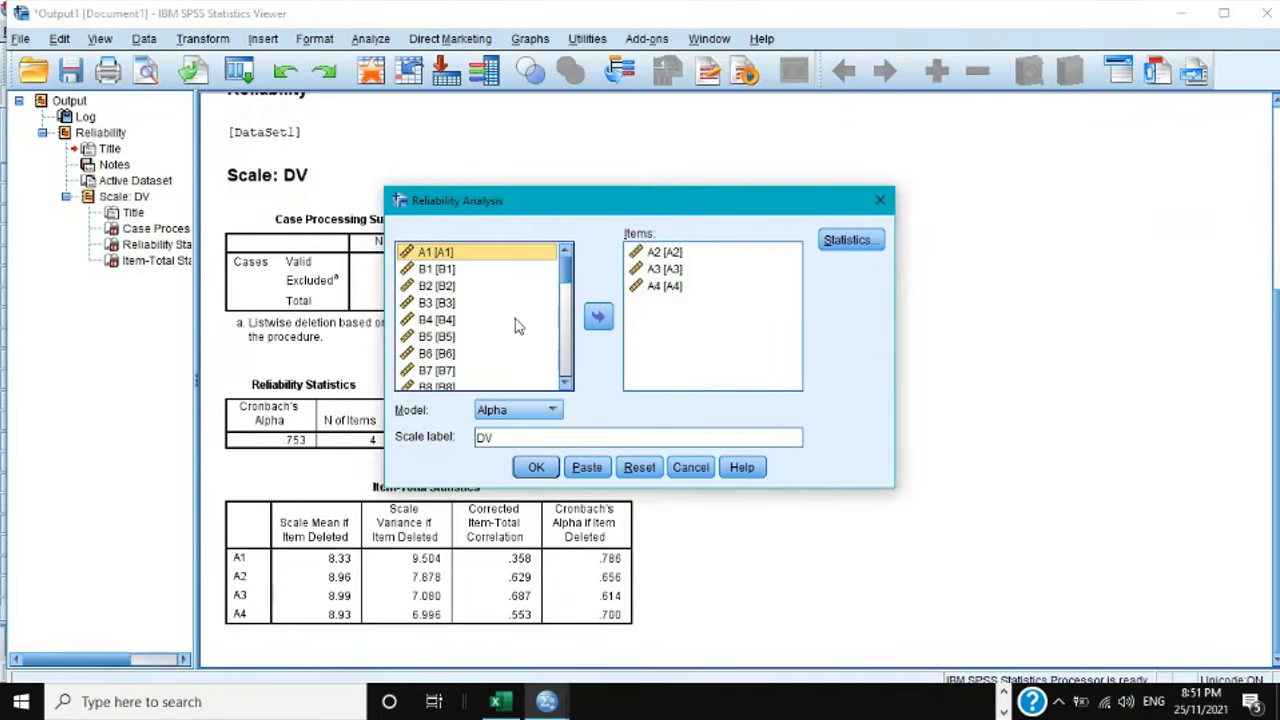
pyautogui.click(536, 467)
# Step: Compare the item-deleted alpha for A1 with the new Cronbach's alpha, and rerun the analysis with A2 also removed
pyautogui.scroll(3, 676, 364)
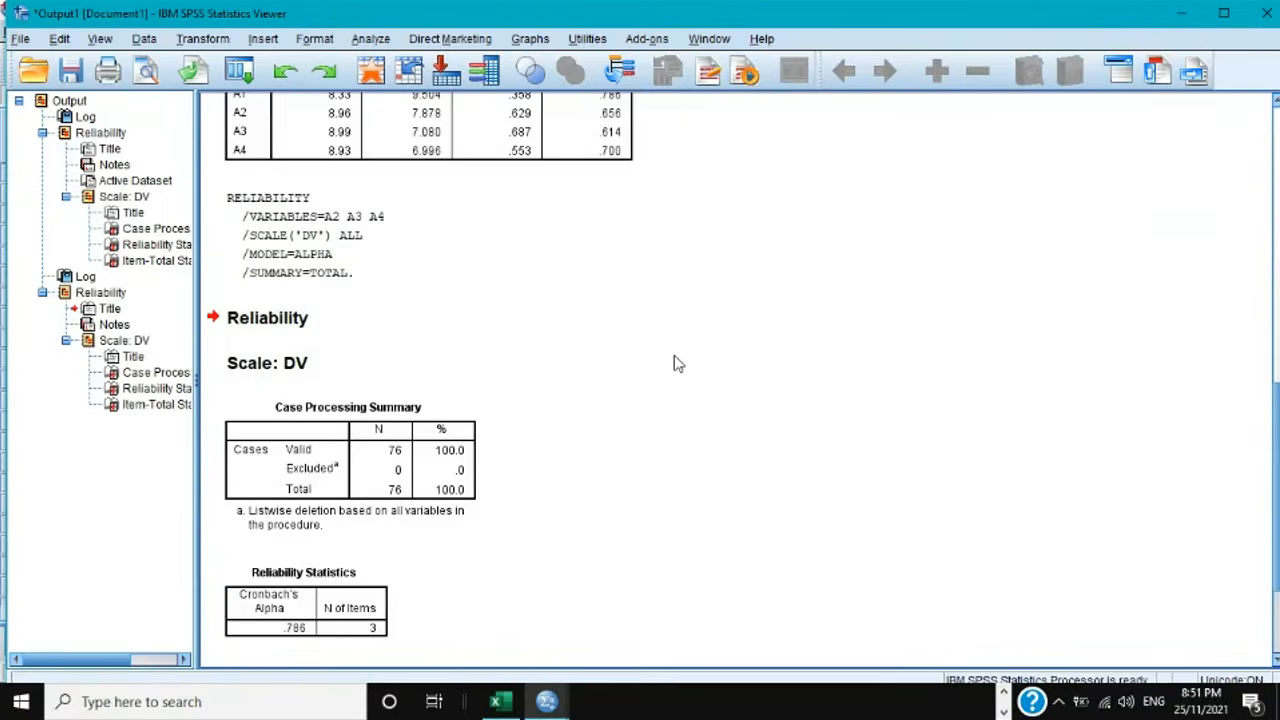
pyautogui.scroll(4, 676, 364)
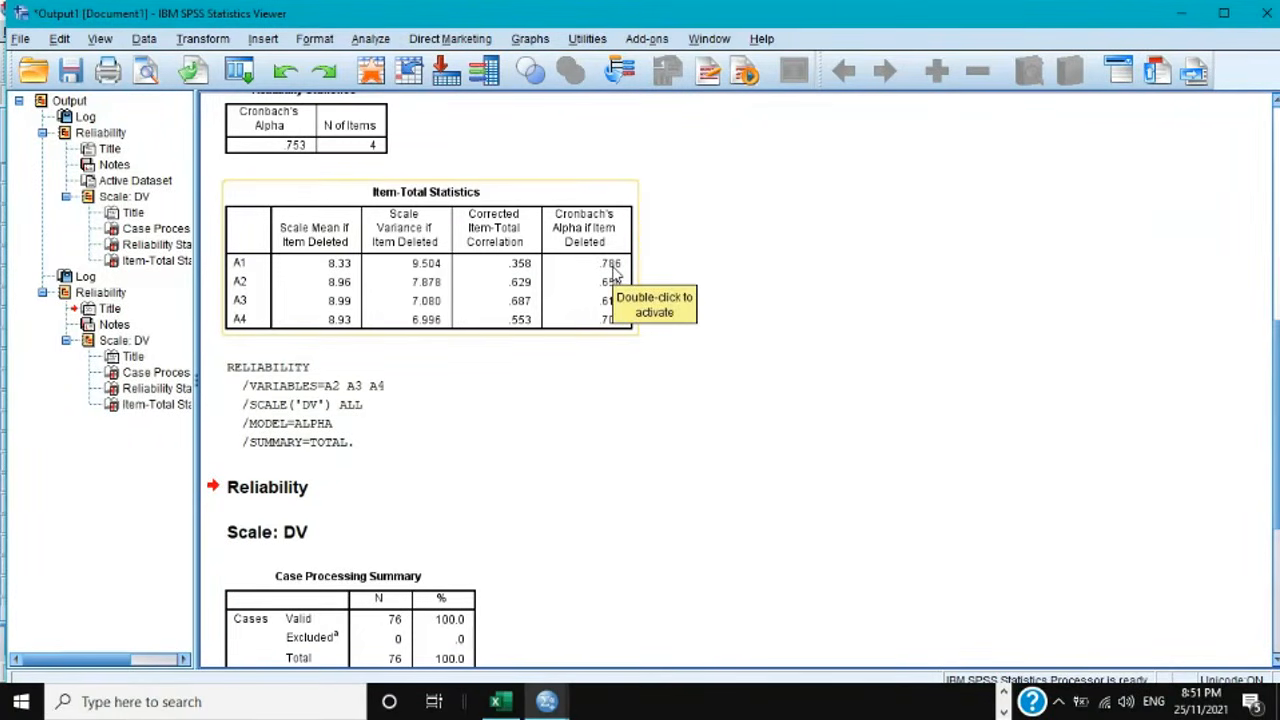
pyautogui.scroll(-8, 580, 323)
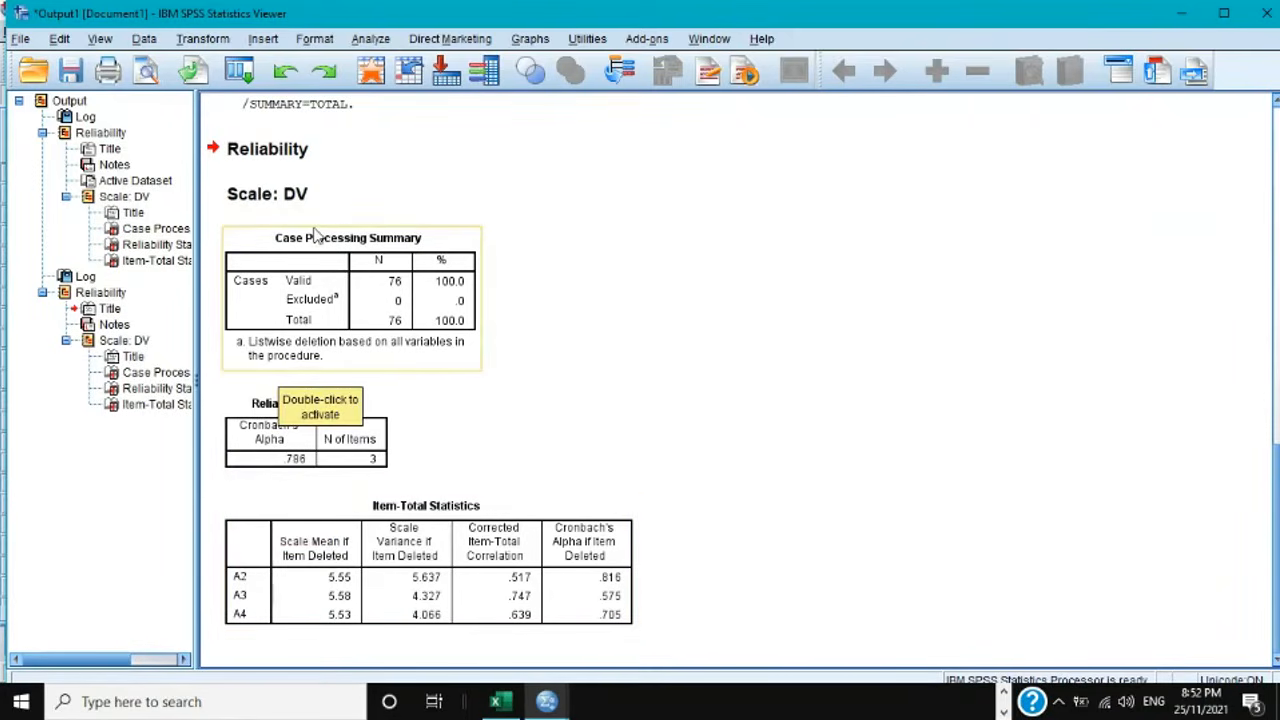
pyautogui.click(376, 40)
pyautogui.moveTo(565, 343)
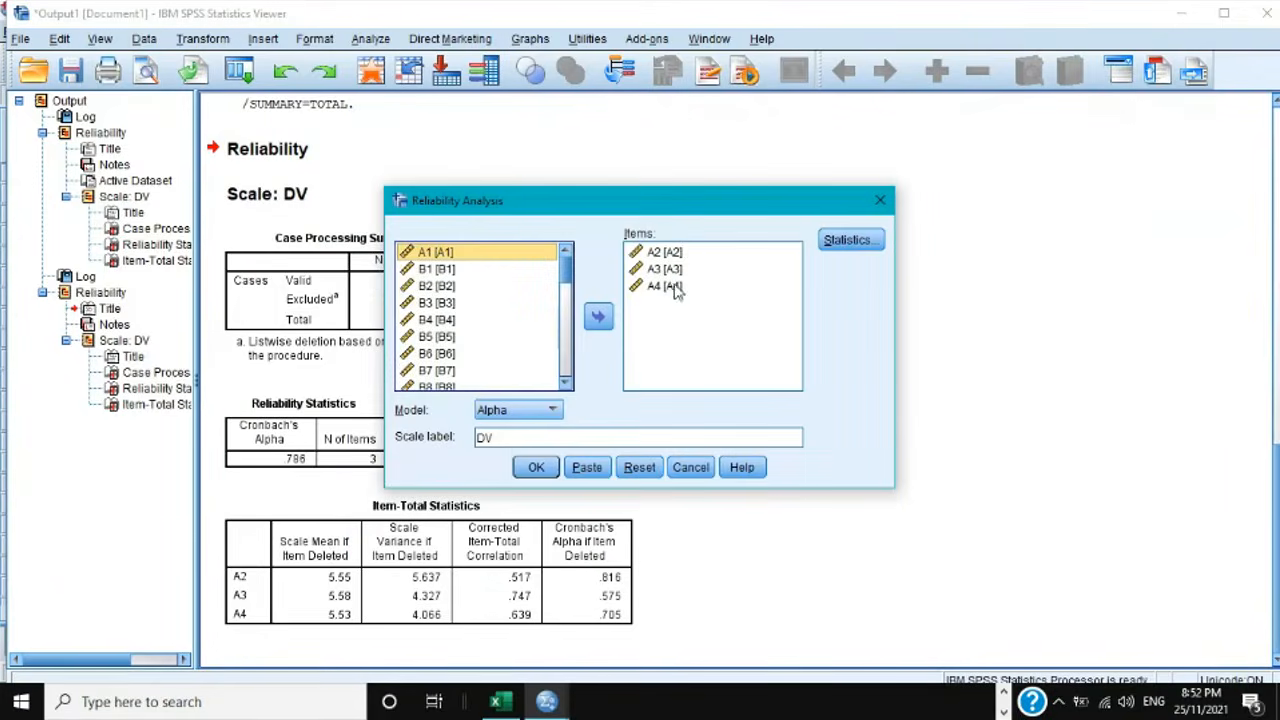
pyautogui.click(678, 253)
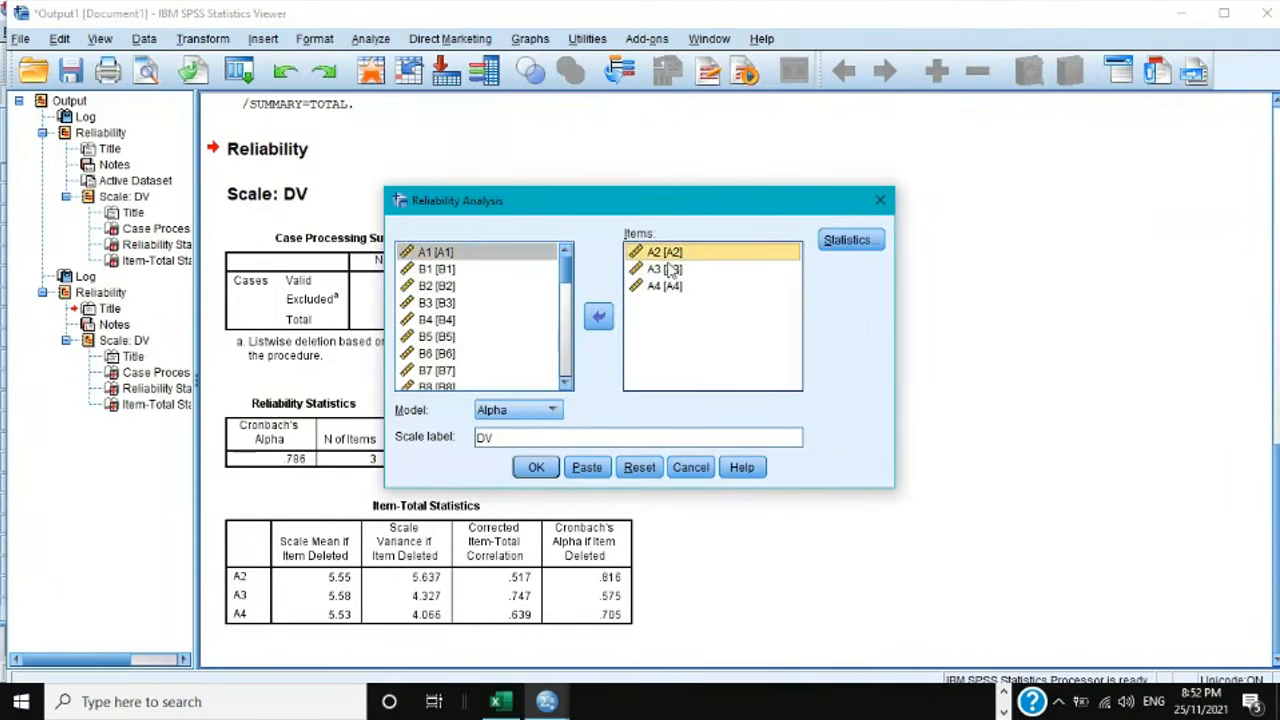
pyautogui.click(601, 320)
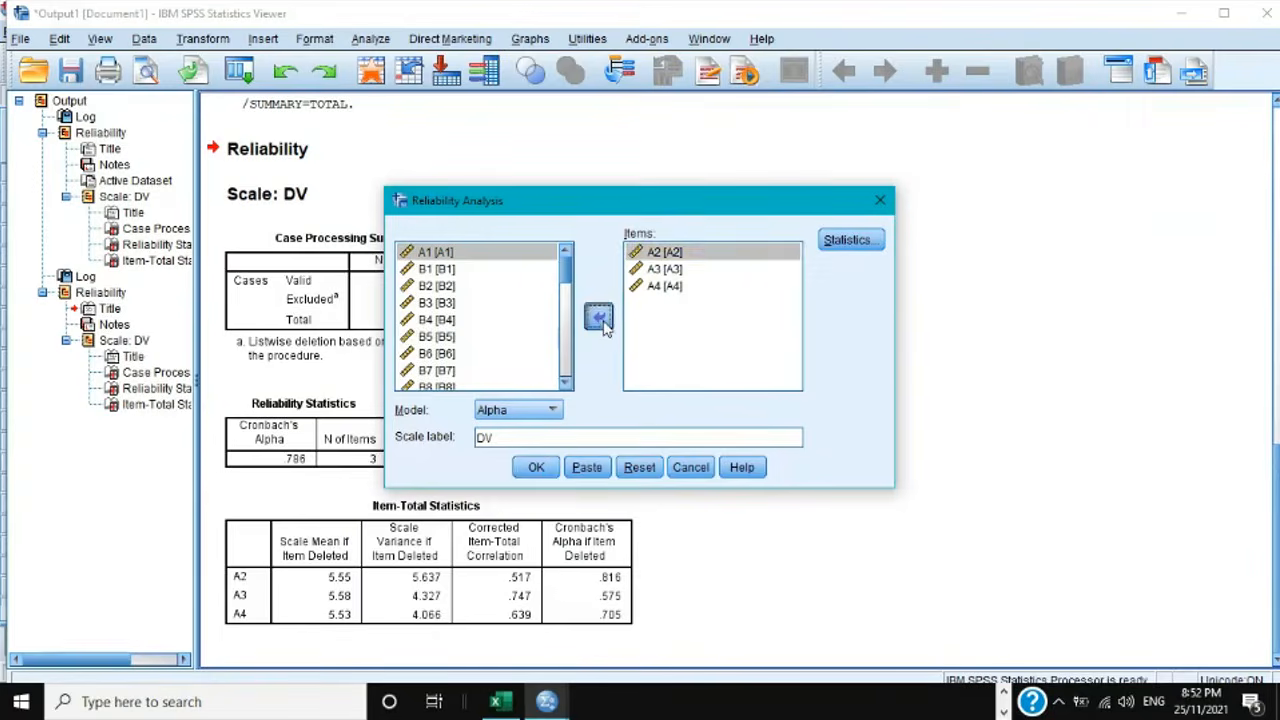
pyautogui.click(536, 467)
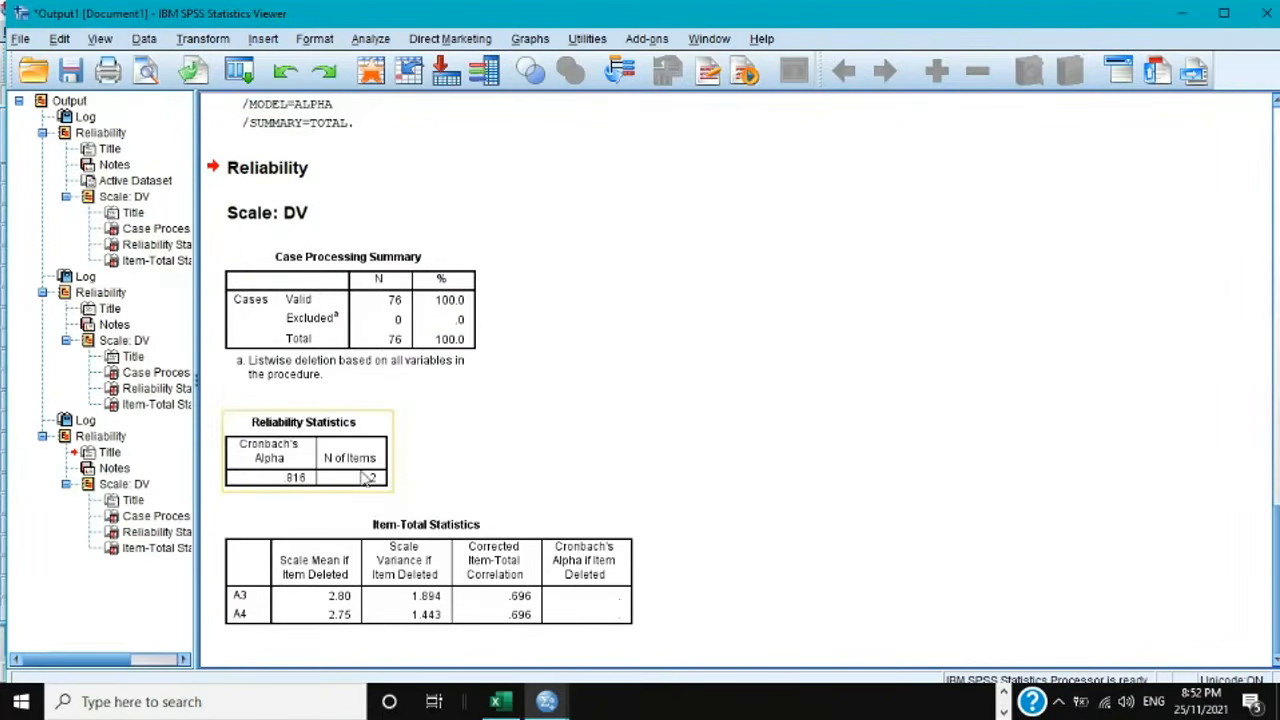
# Step: Review the Cronbach's alpha and Item-Total Statistics across the three runs, selecting the first run's Reliability Statistics table
pyautogui.scroll(5, 503, 371)
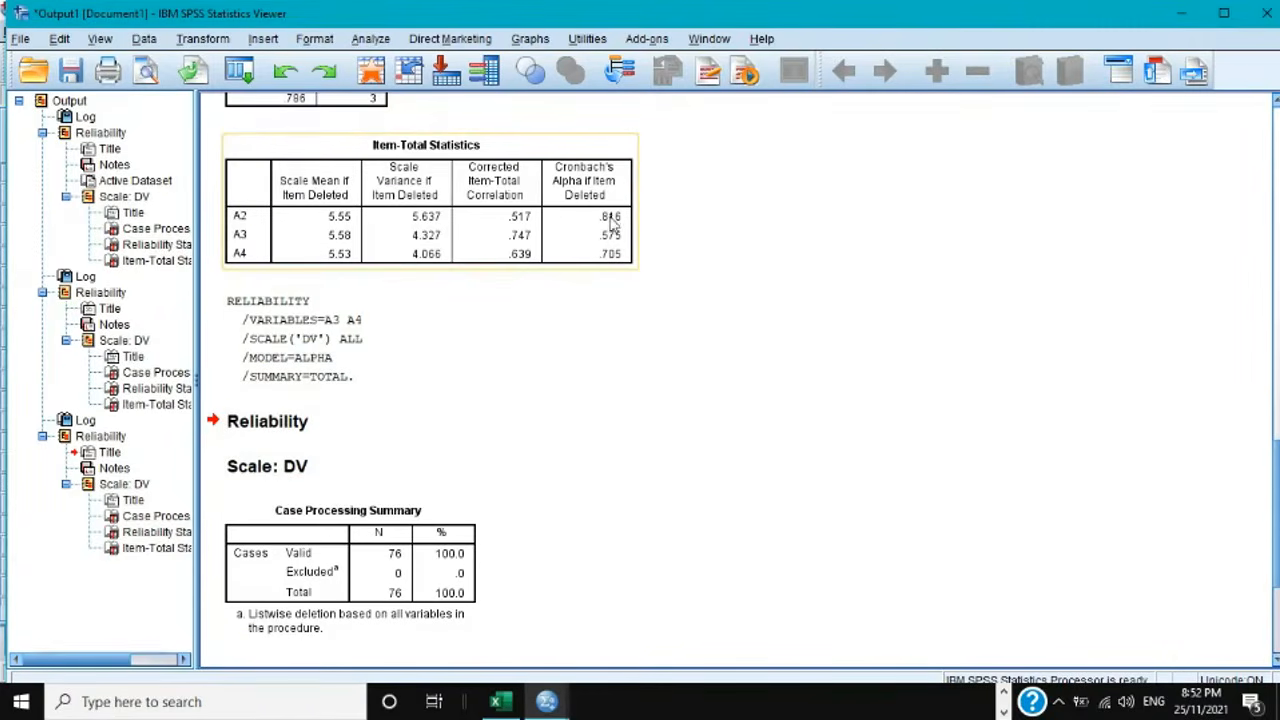
pyautogui.scroll(-5, 450, 402)
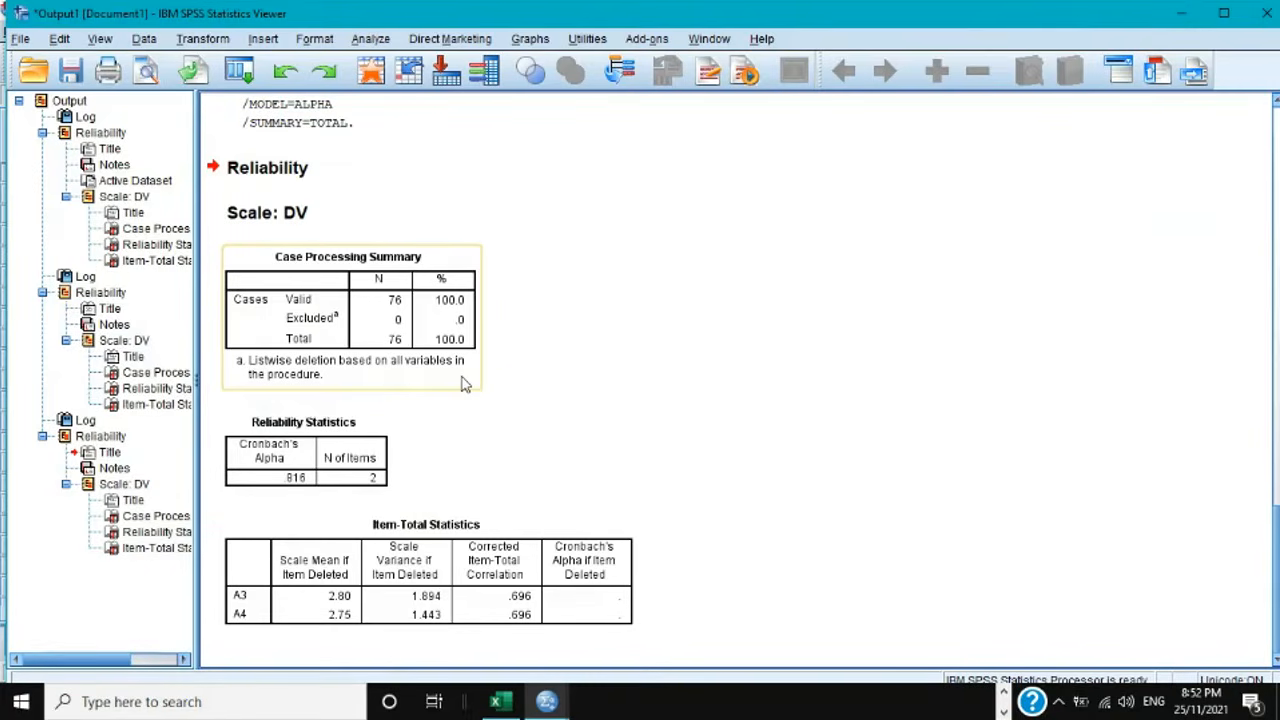
pyautogui.scroll(20, 463, 383)
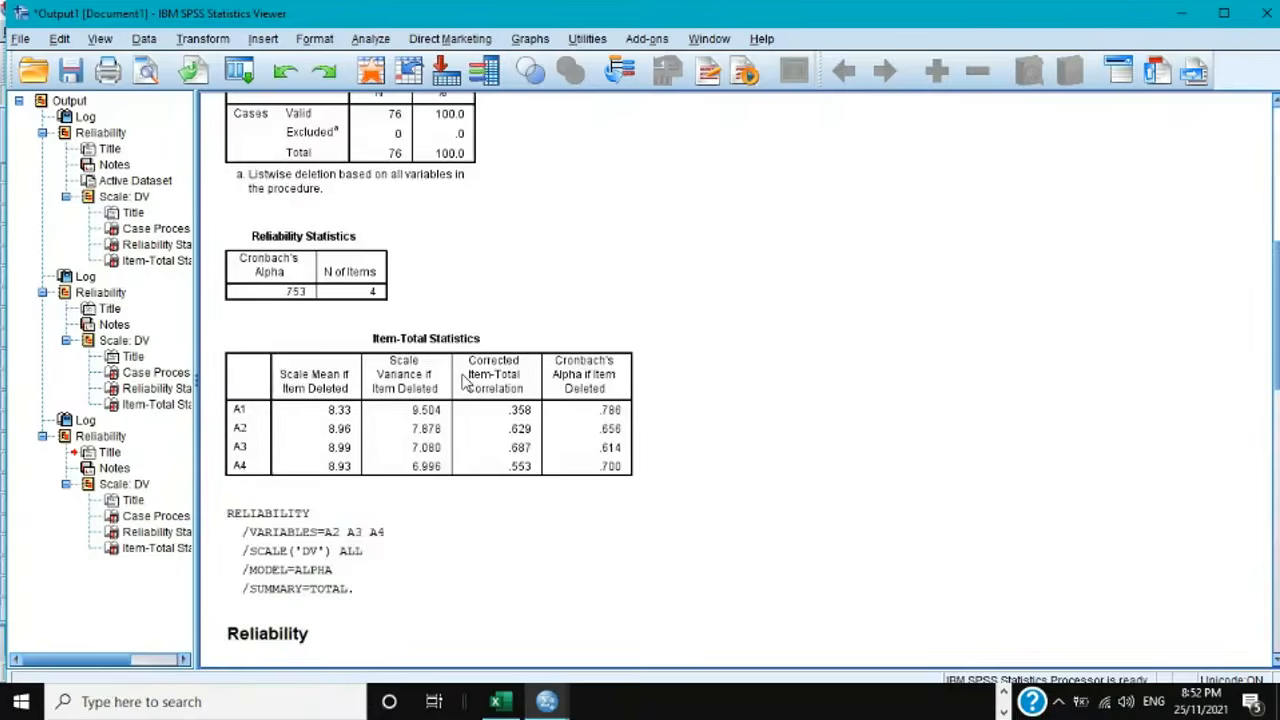
pyautogui.click(160, 228)
pyautogui.click(328, 543)
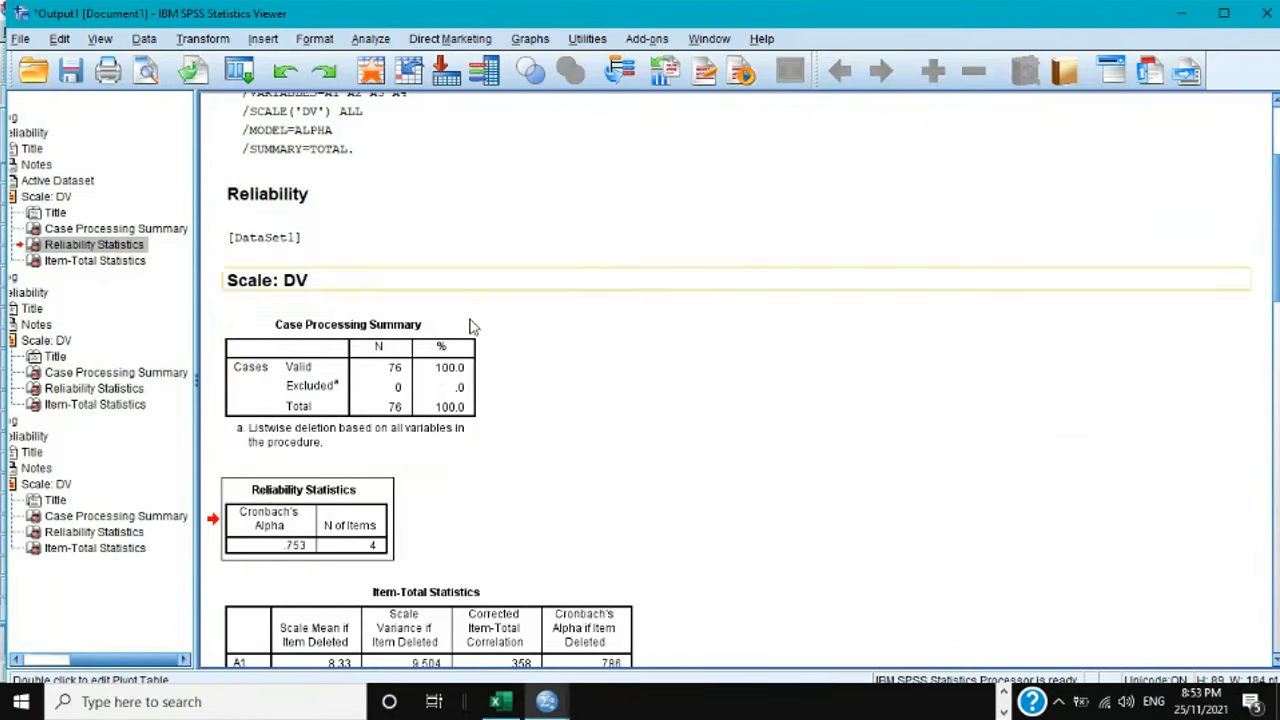
# Step: Reopen the Reliability Analysis and remove the remaining items A3 and A4
pyautogui.scroll(-2, 478, 335)
pyautogui.click(368, 40)
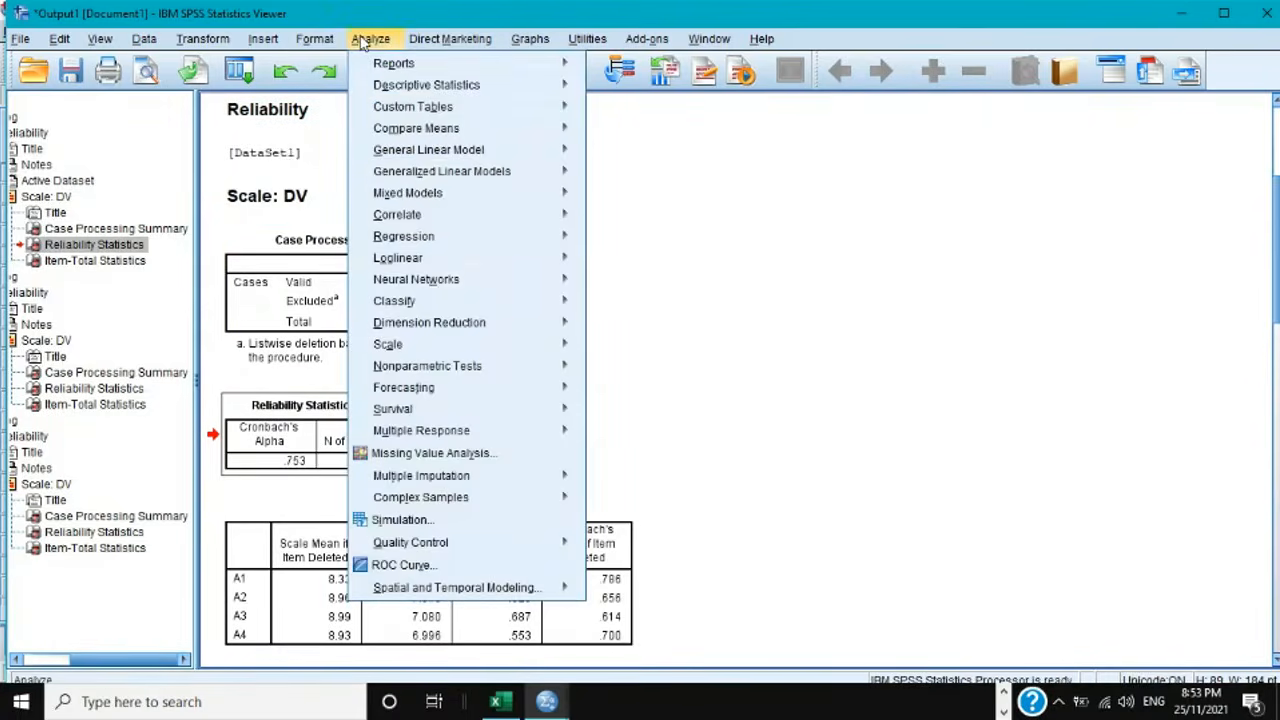
pyautogui.moveTo(400, 333)
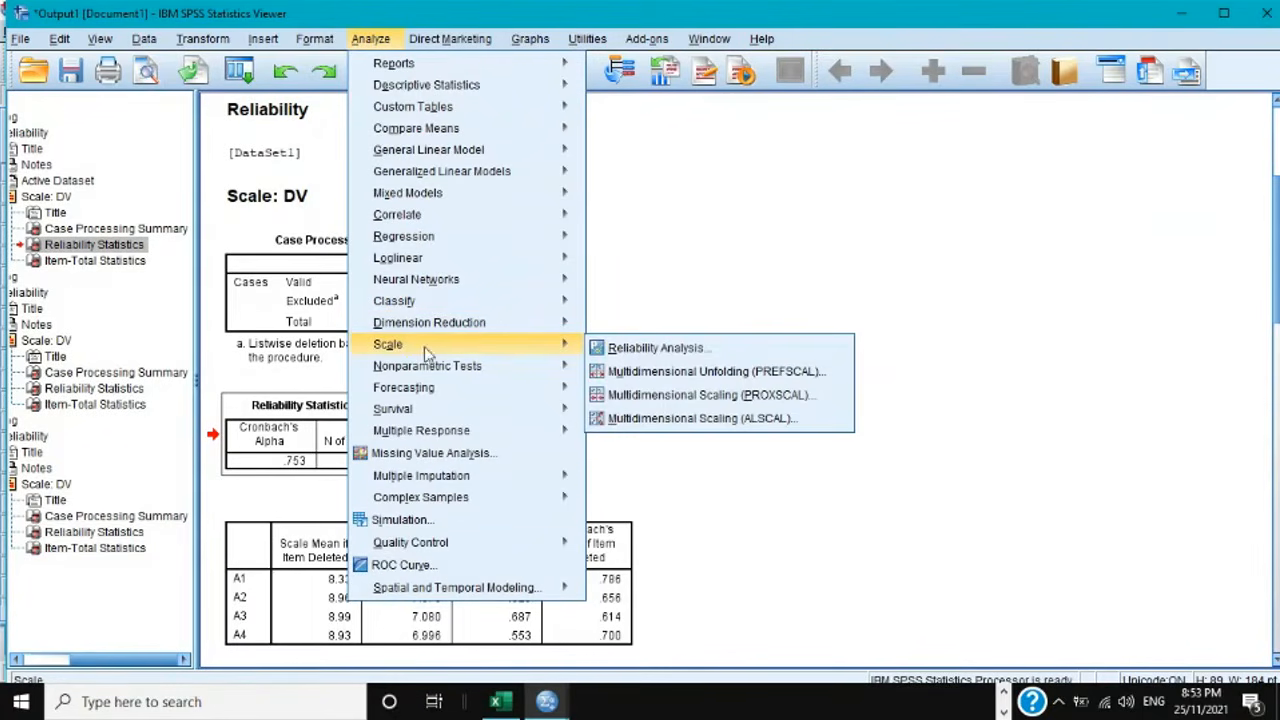
pyautogui.click(612, 348)
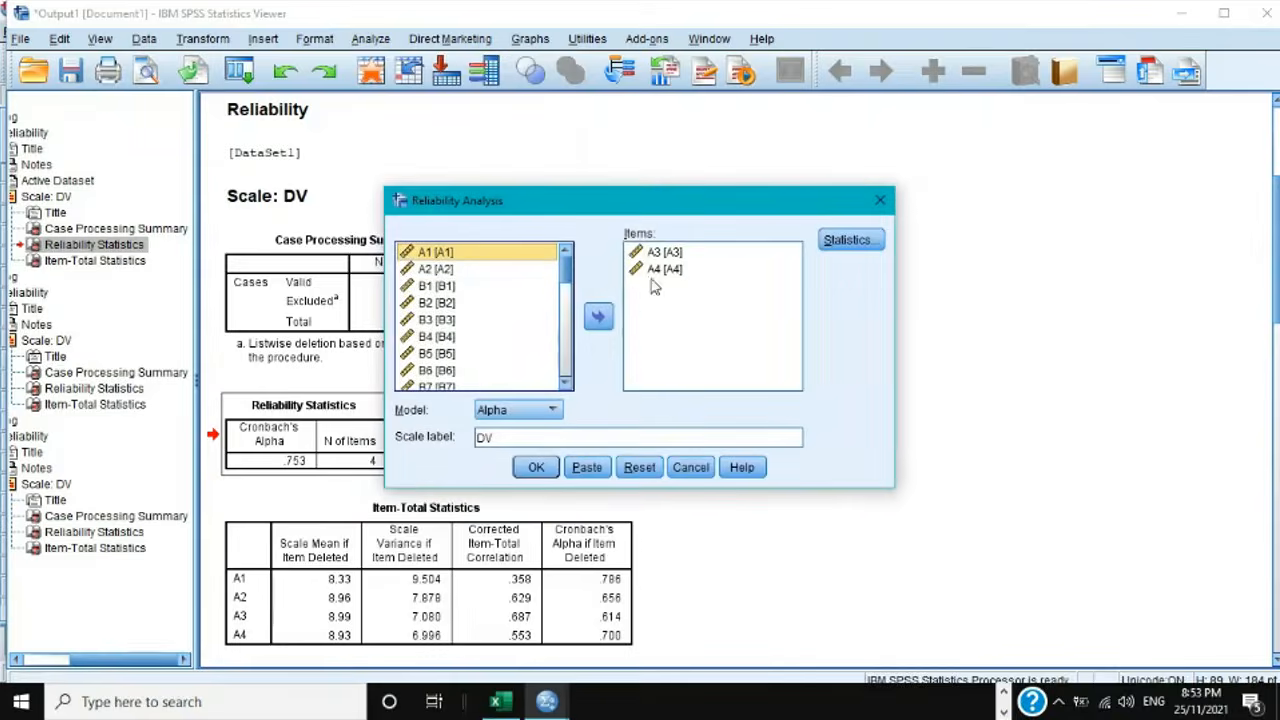
pyautogui.click(660, 254)
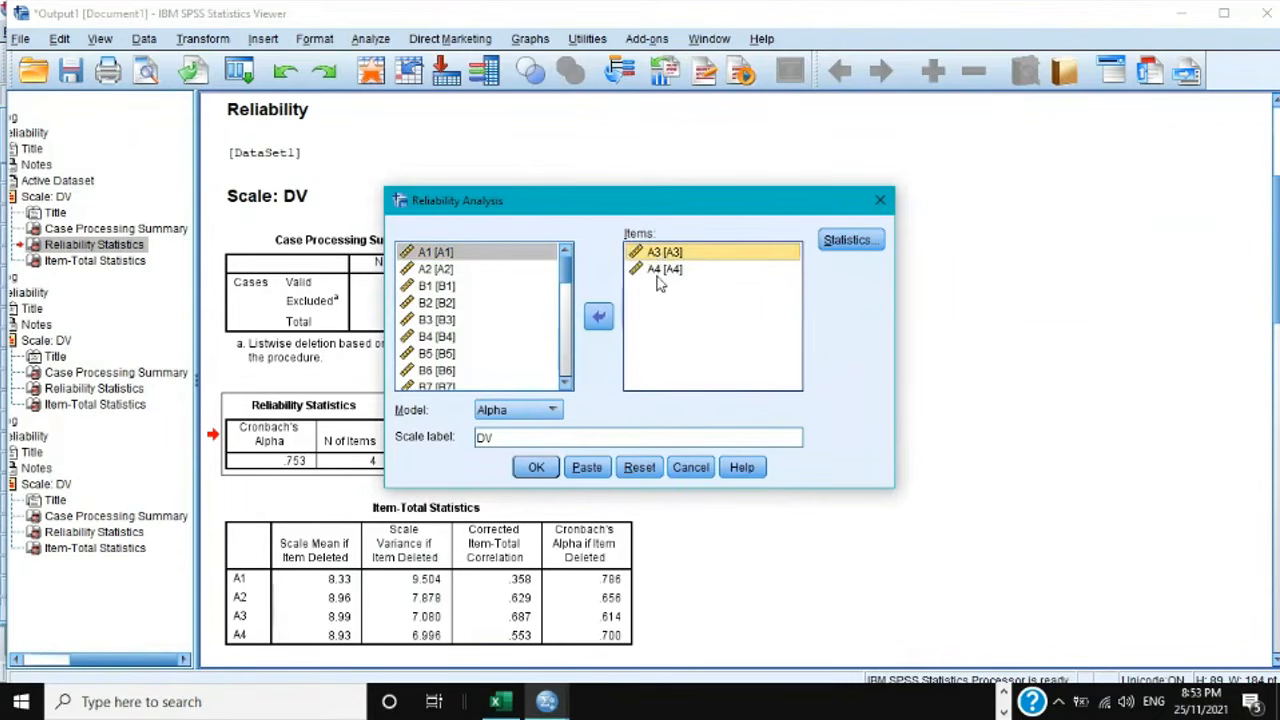
pyautogui.keyDown('shift'); pyautogui.click(664, 270); pyautogui.keyUp('shift')
pyautogui.click(598, 316)
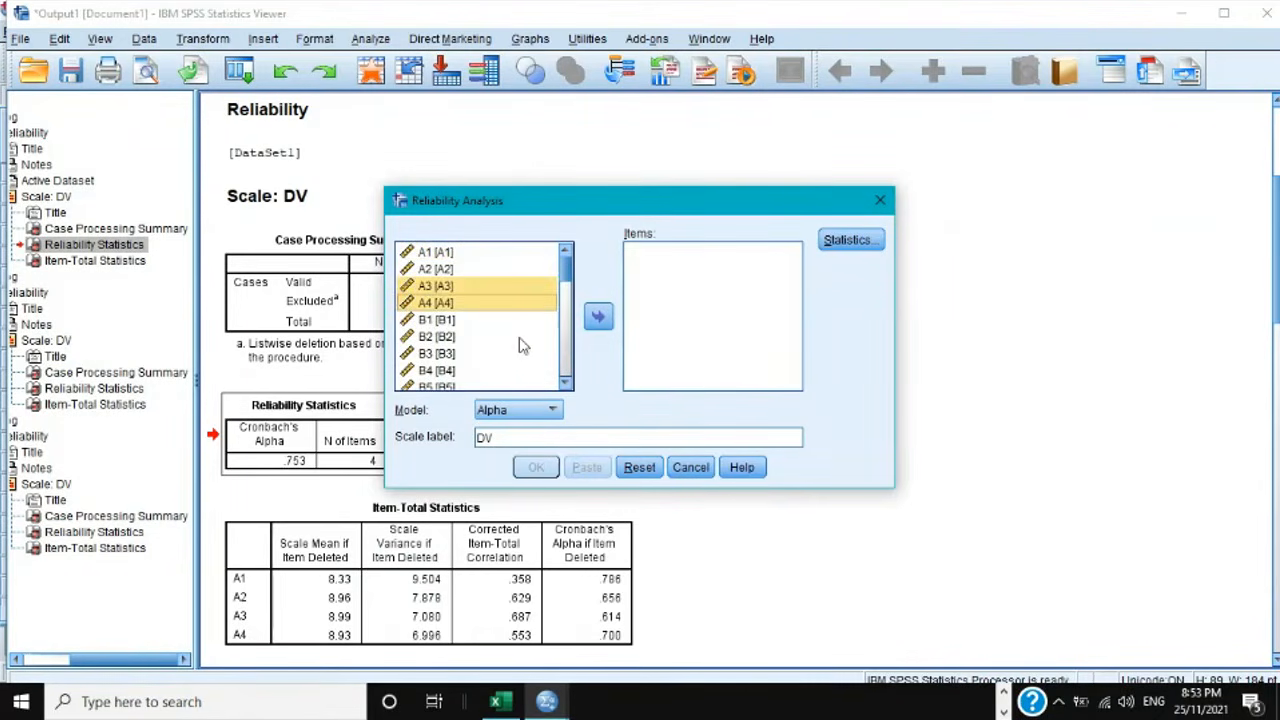
# Step: Add items B1 to B10 to the reliability analysis
pyautogui.scroll(-2, 490, 300)
pyautogui.scroll(1, 460, 270)
pyautogui.click(457, 273)
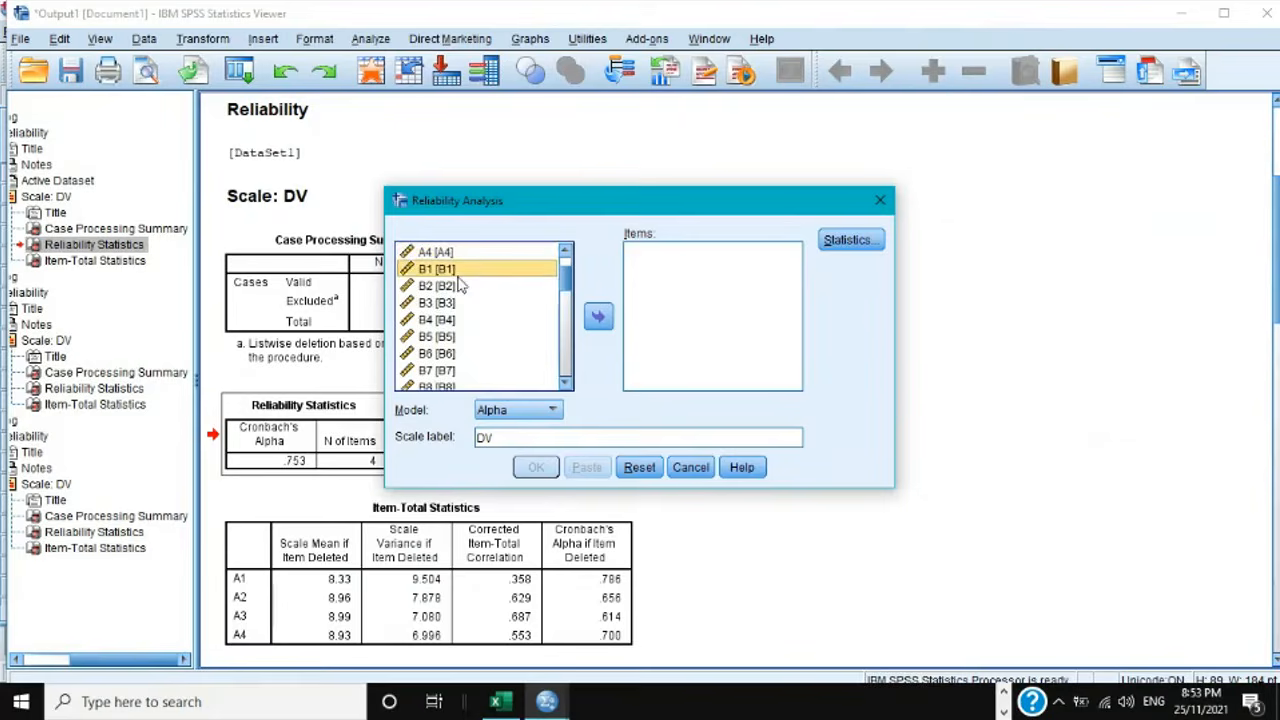
pyautogui.keyDown('shift'); pyautogui.click(455, 288); pyautogui.keyUp('shift')
pyautogui.keyDown('shift'); pyautogui.click(450, 304); pyautogui.keyUp('shift')
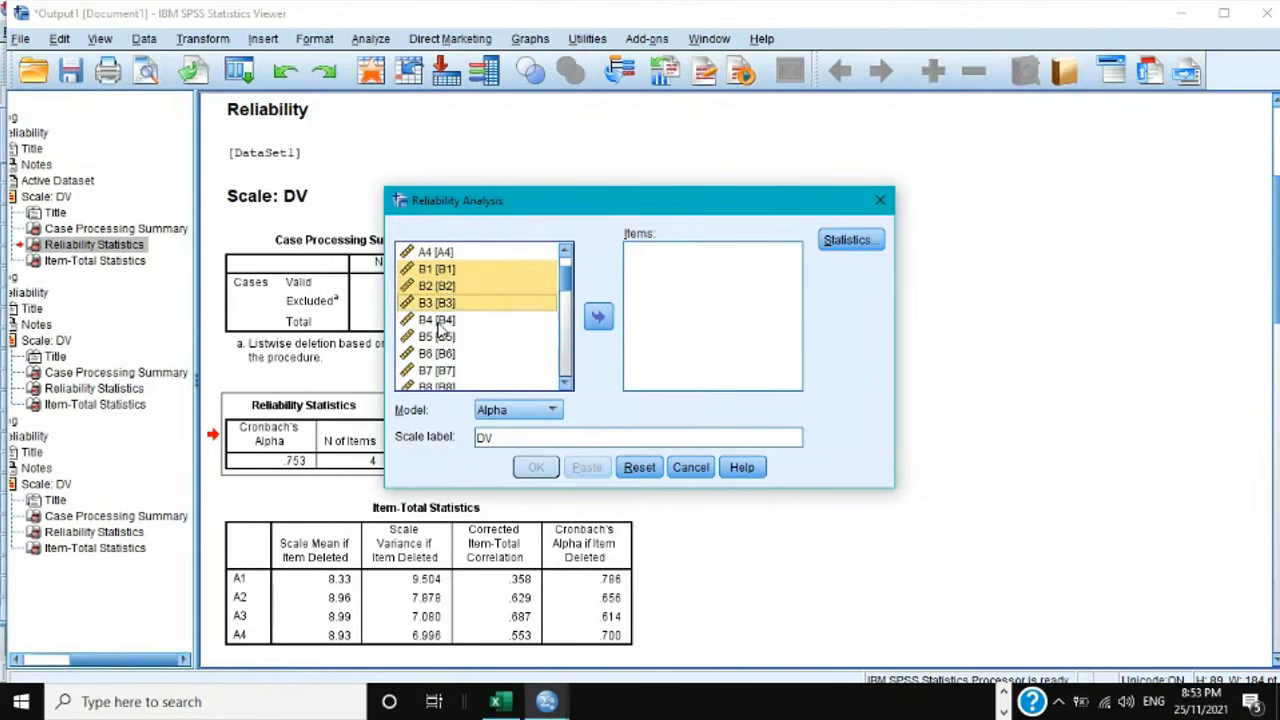
pyautogui.keyDown('shift'); pyautogui.click(440, 320); pyautogui.keyUp('shift')
pyautogui.keyDown('shift'); pyautogui.click(444, 338); pyautogui.keyUp('shift')
pyautogui.scroll(-1, 445, 340)
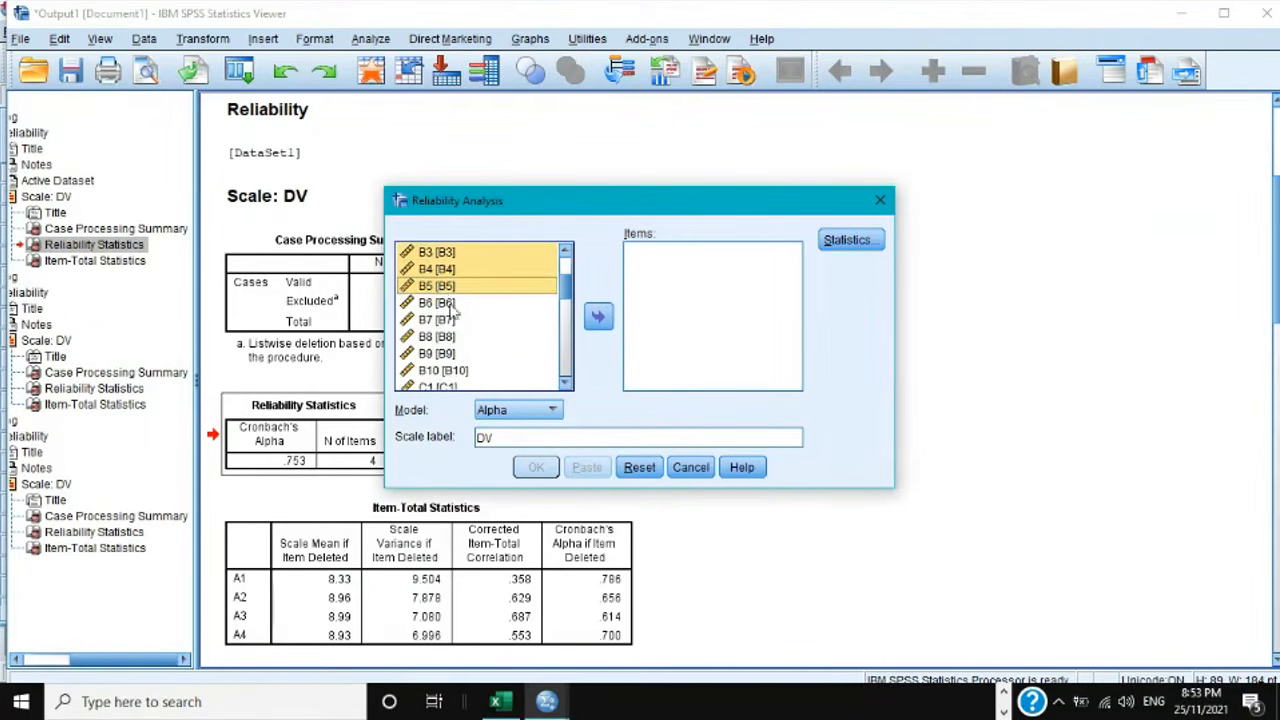
pyautogui.keyDown('shift'); pyautogui.click(450, 305); pyautogui.keyUp('shift')
pyautogui.keyDown('shift'); pyautogui.click(445, 320); pyautogui.keyUp('shift')
pyautogui.keyDown('shift'); pyautogui.click(440, 337); pyautogui.keyUp('shift')
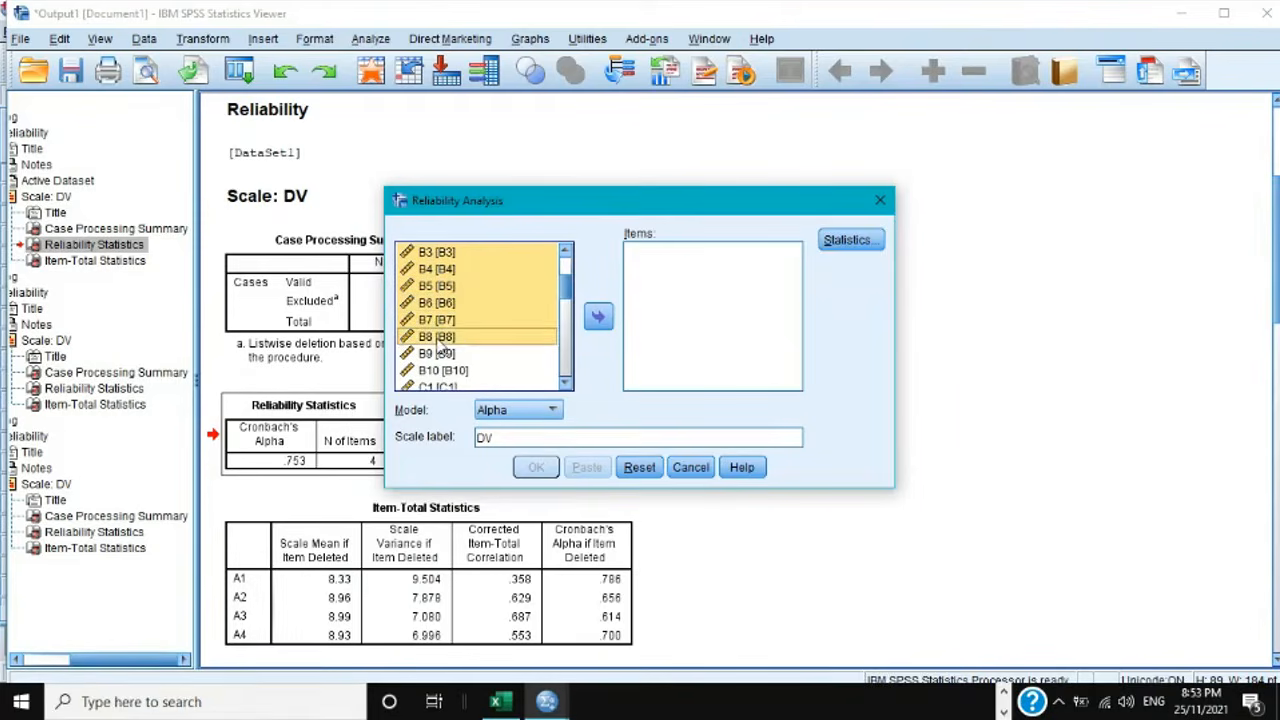
pyautogui.keyDown('shift'); pyautogui.click(440, 354); pyautogui.keyUp('shift')
pyautogui.keyDown('shift'); pyautogui.click(440, 371); pyautogui.keyUp('shift')
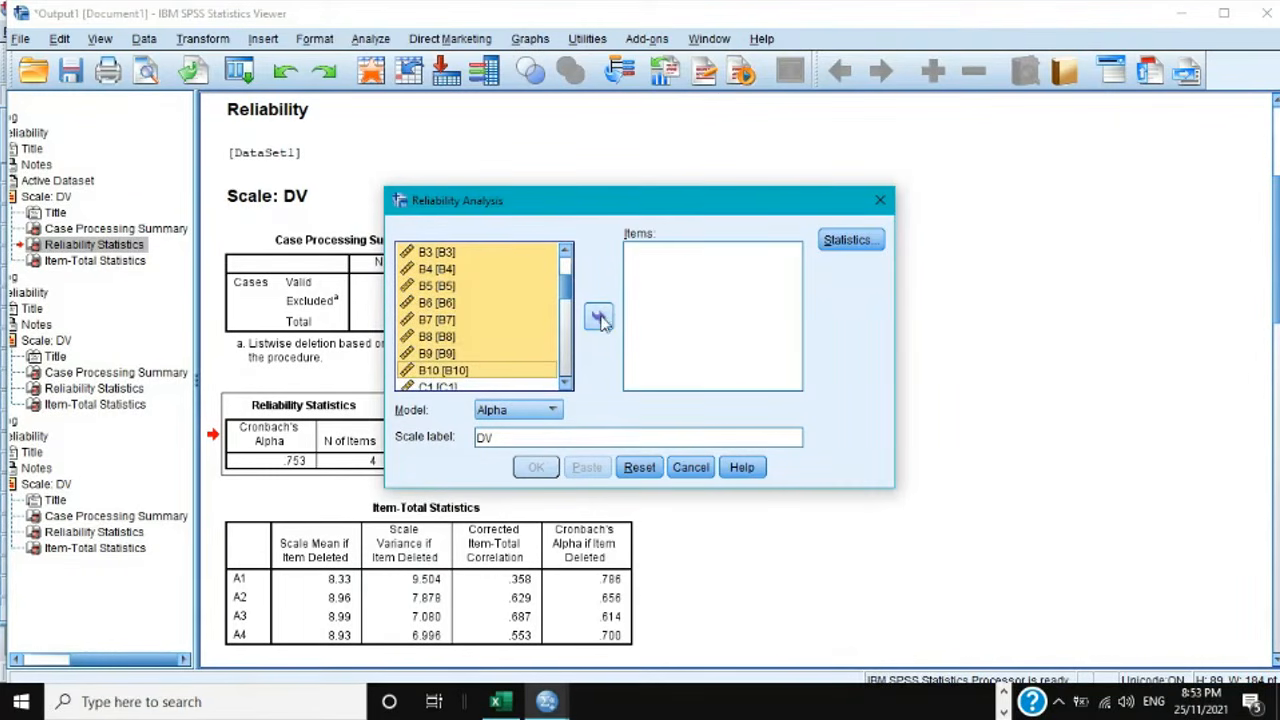
pyautogui.click(600, 318)
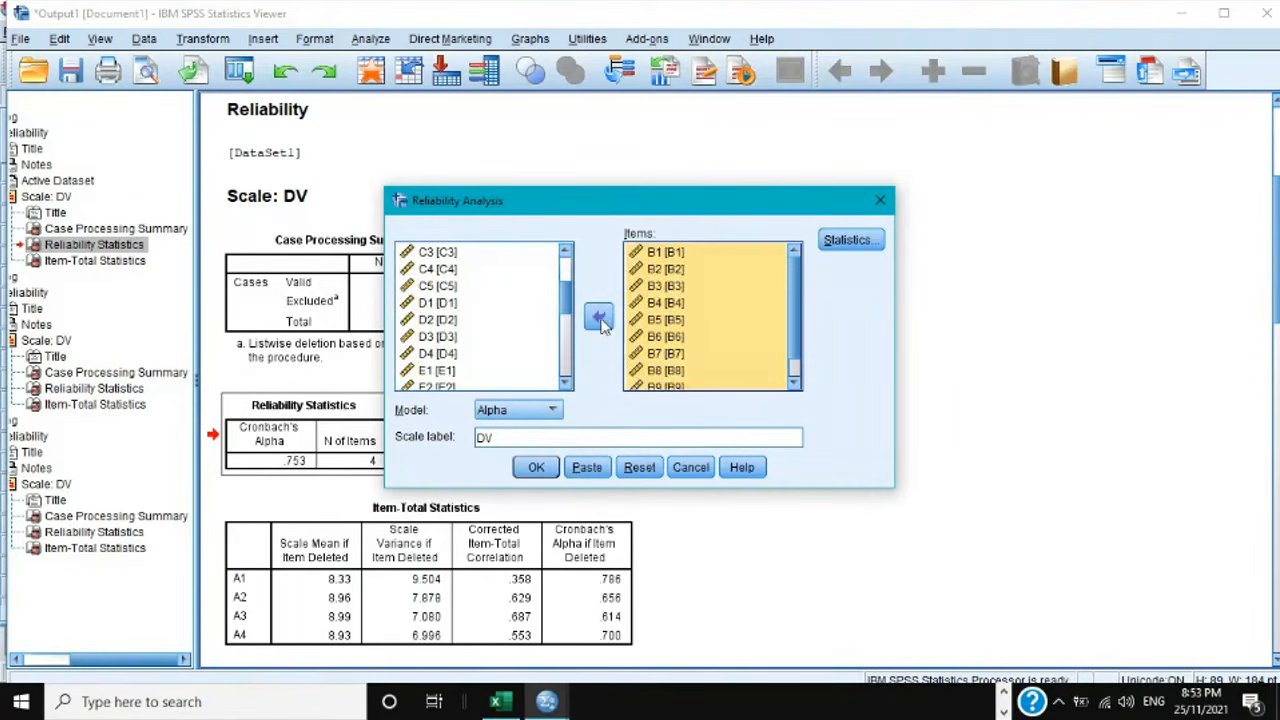
# Step: Label the scale IV1 and run the analysis, keeping the Scale if item deleted statistic enabled
pyautogui.click(527, 436)
pyautogui.press('BackSpace')
pyautogui.press('BackSpace')
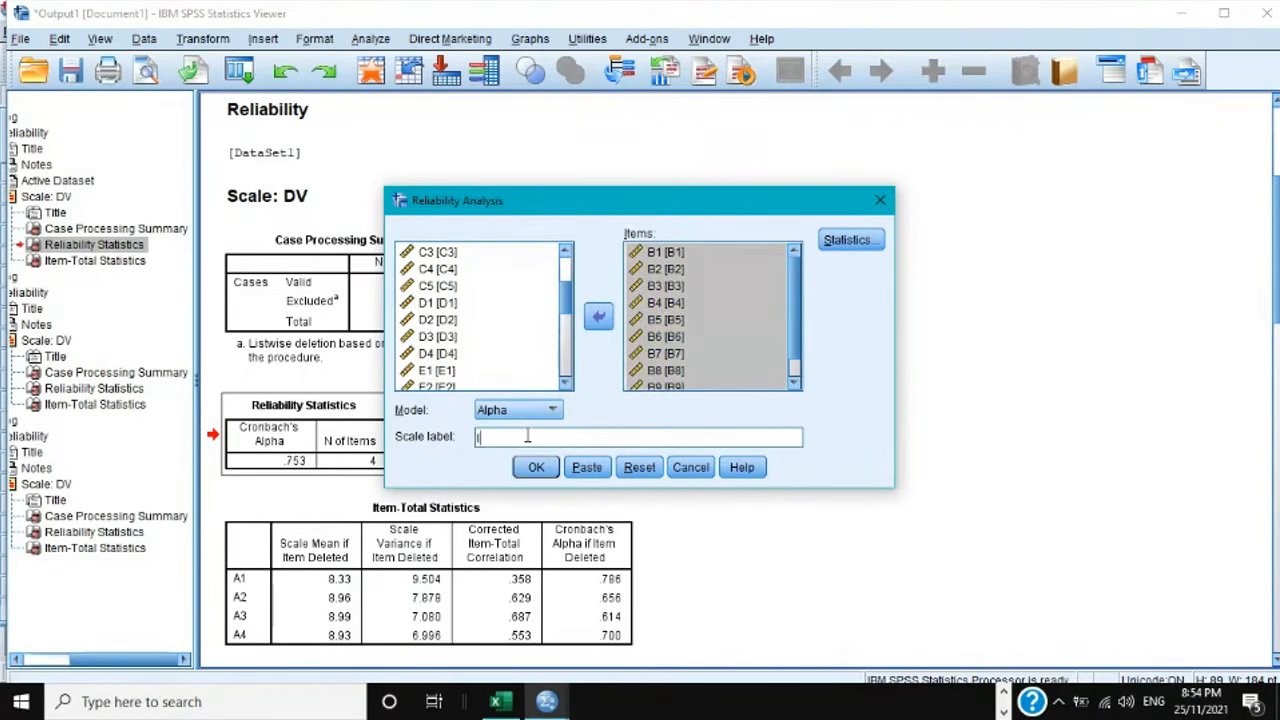
pyautogui.write('IV1')
pyautogui.click(848, 240)
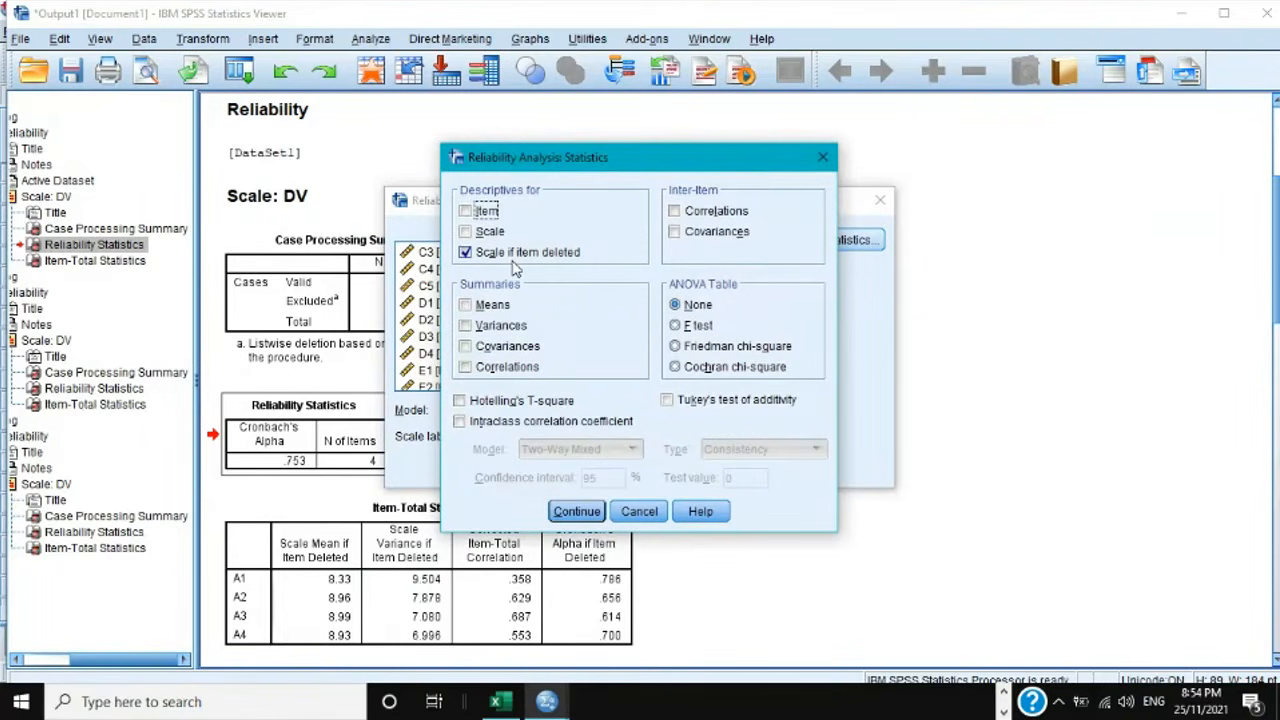
pyautogui.click(577, 512)
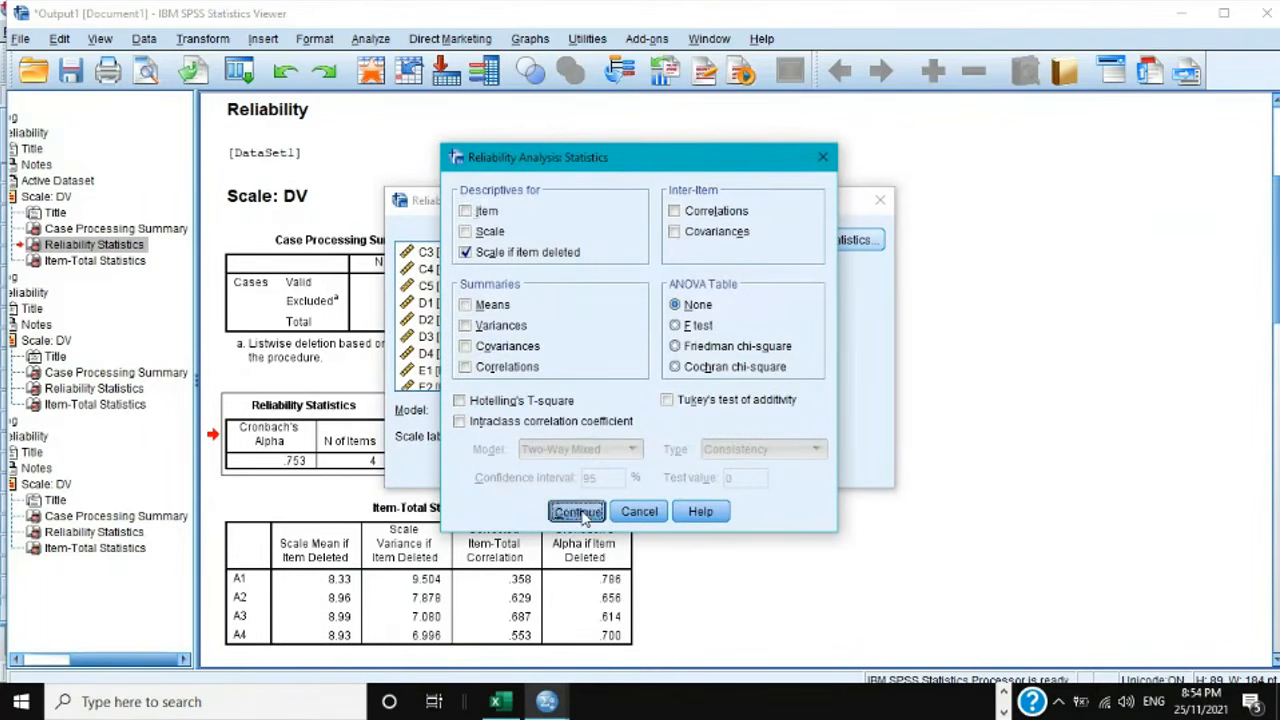
pyautogui.click(533, 468)
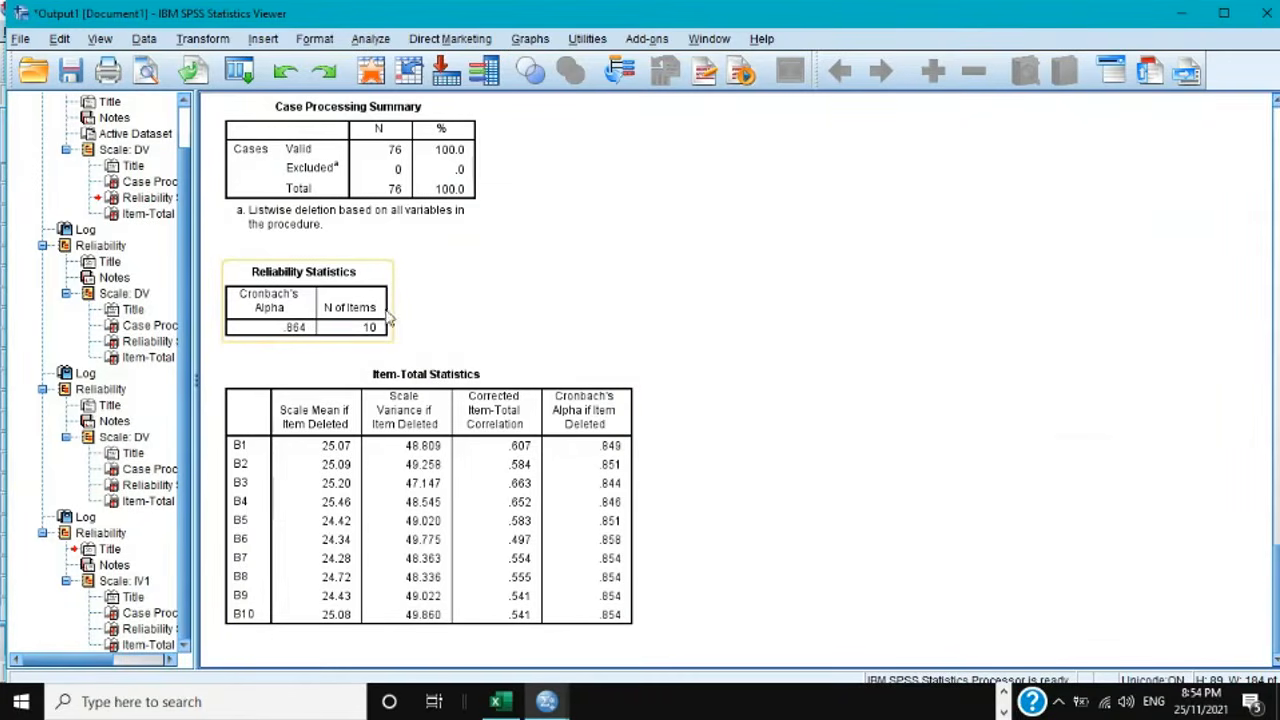
# Step: Review the IV1 output, then reopen the Reliability Analysis and reset all its settings
pyautogui.scroll(3, 380, 320)
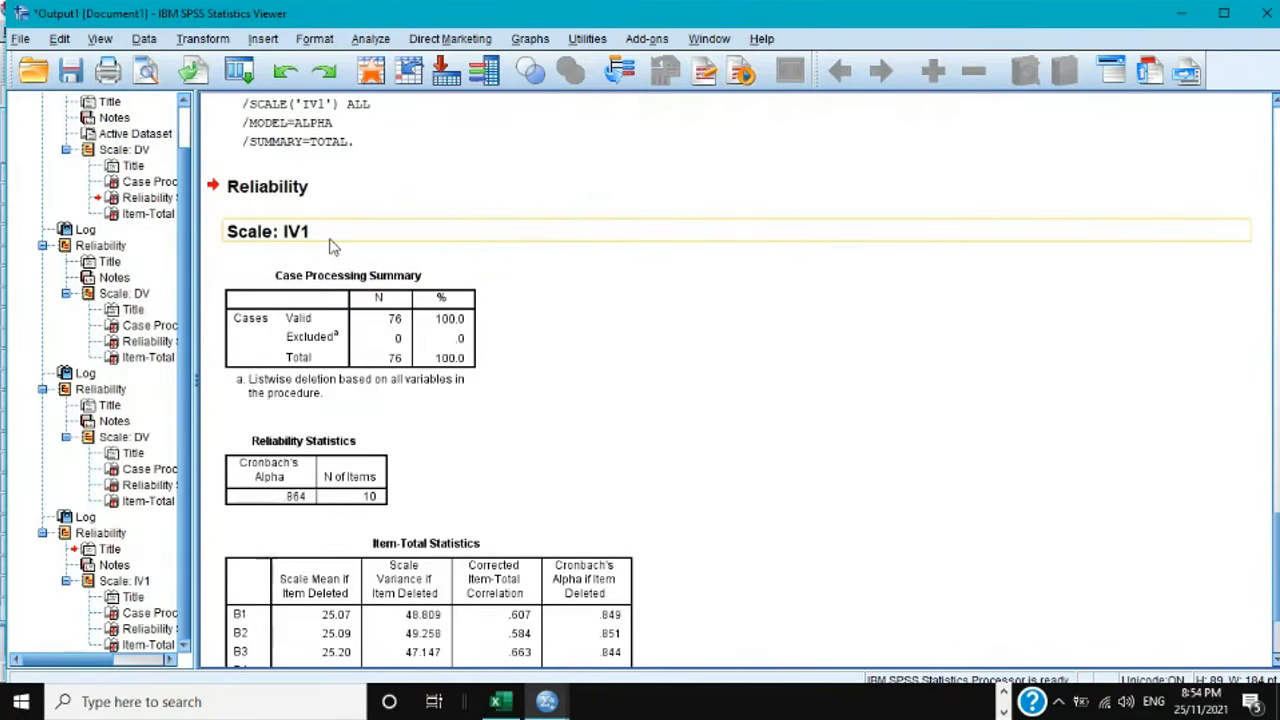
pyautogui.click(386, 45)
pyautogui.moveTo(400, 346)
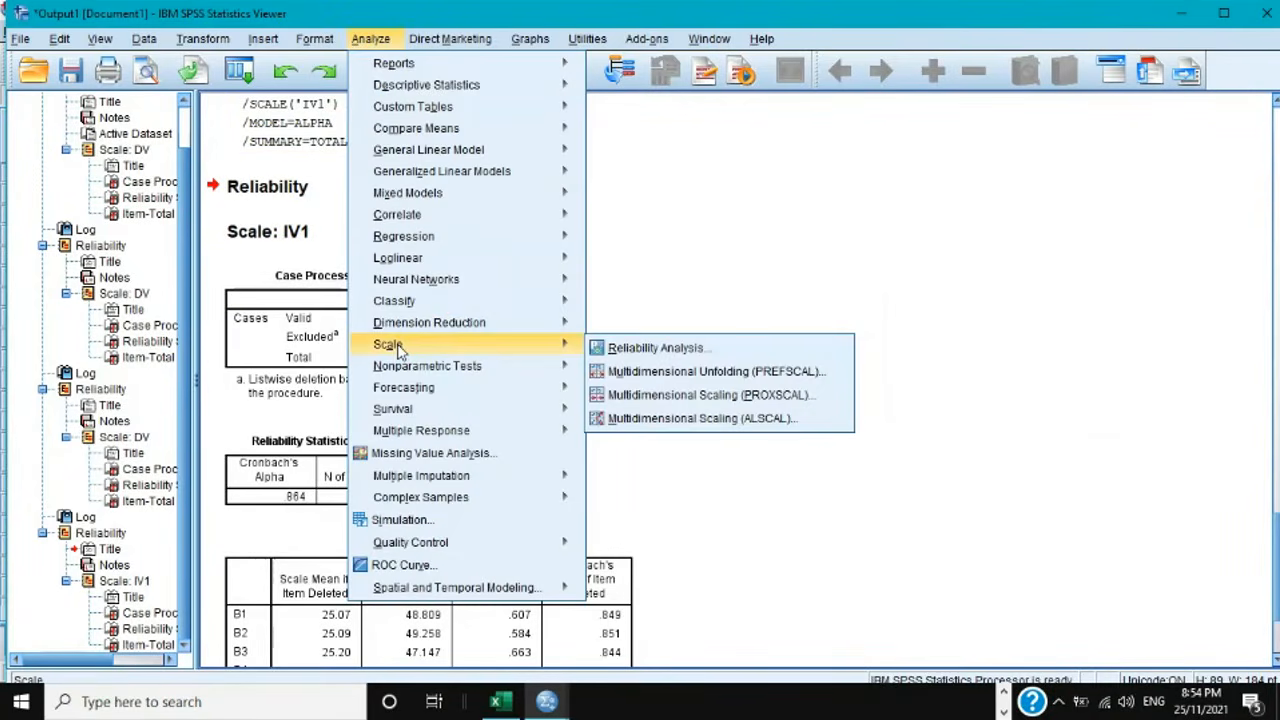
pyautogui.click(595, 352)
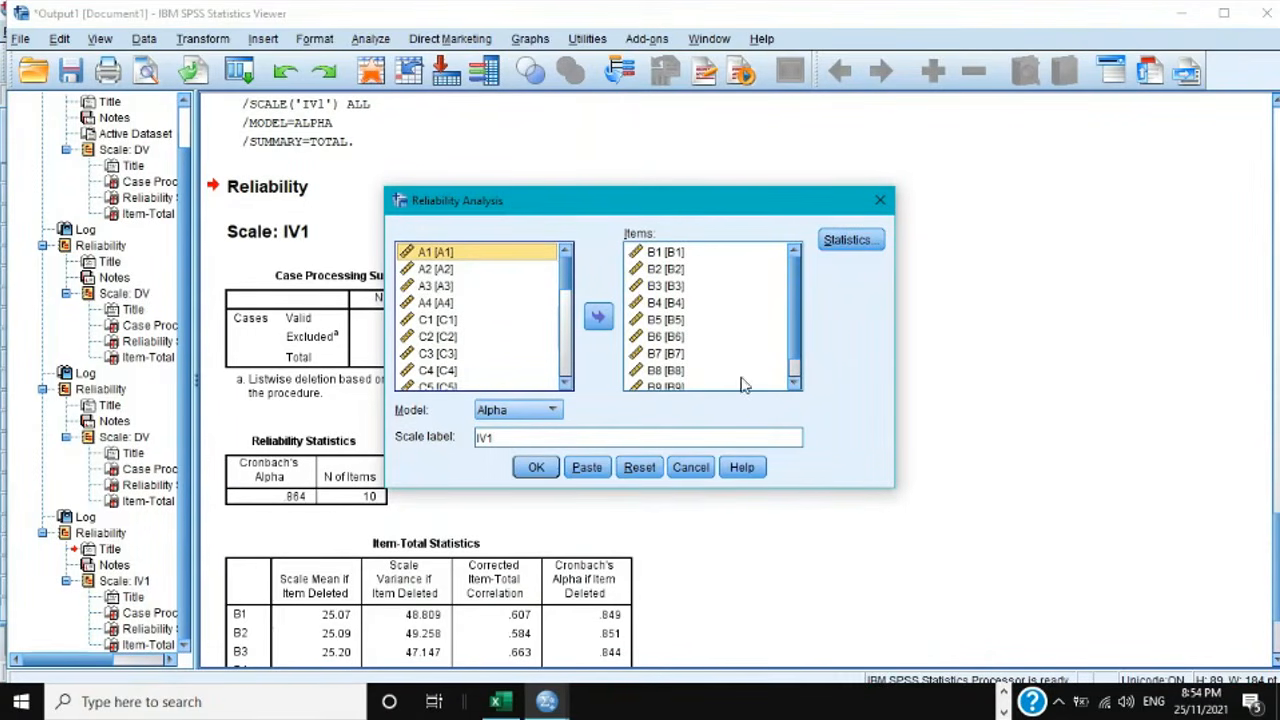
pyautogui.click(638, 467)
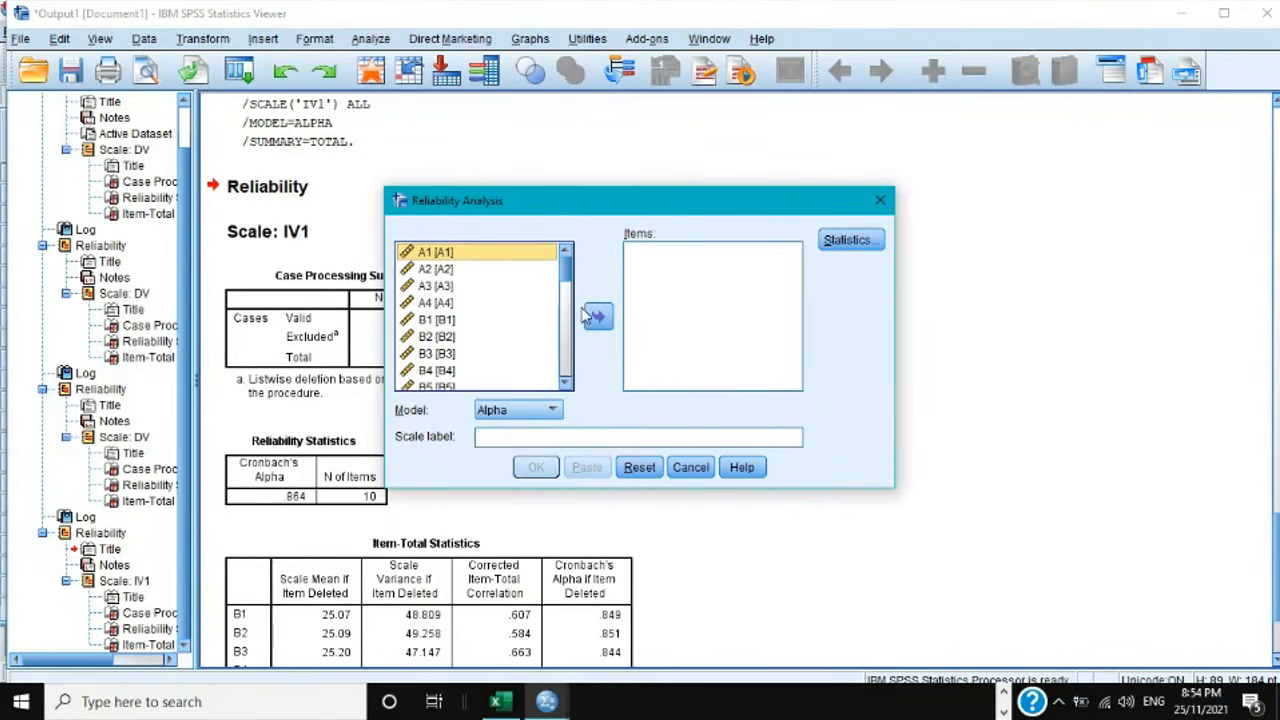
# Step: Add items C1 to C5 to the reliability analysis
pyautogui.moveTo(568, 280); pyautogui.dragTo(566, 306)
pyautogui.click(446, 259)
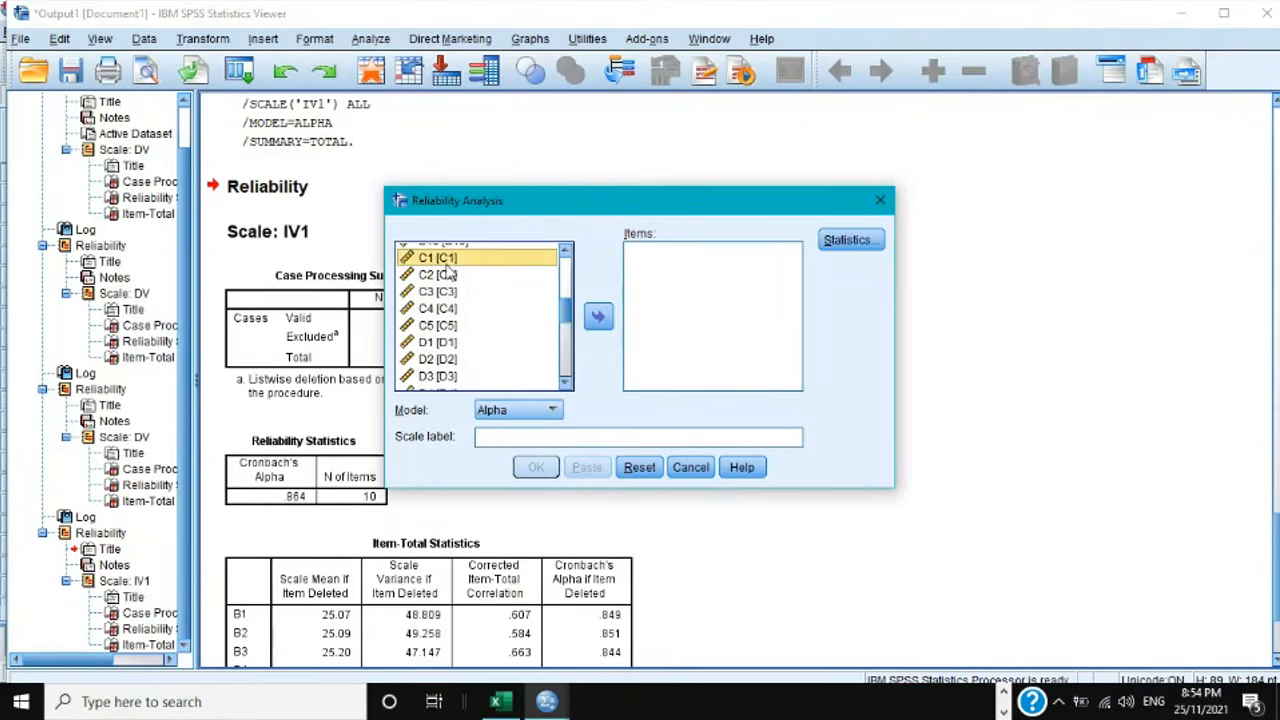
pyautogui.keyDown('ctrl'); pyautogui.click(443, 276); pyautogui.keyUp('ctrl')
pyautogui.keyDown('ctrl'); pyautogui.click(442, 292); pyautogui.keyUp('ctrl')
pyautogui.keyDown('ctrl'); pyautogui.click(440, 309); pyautogui.keyUp('ctrl')
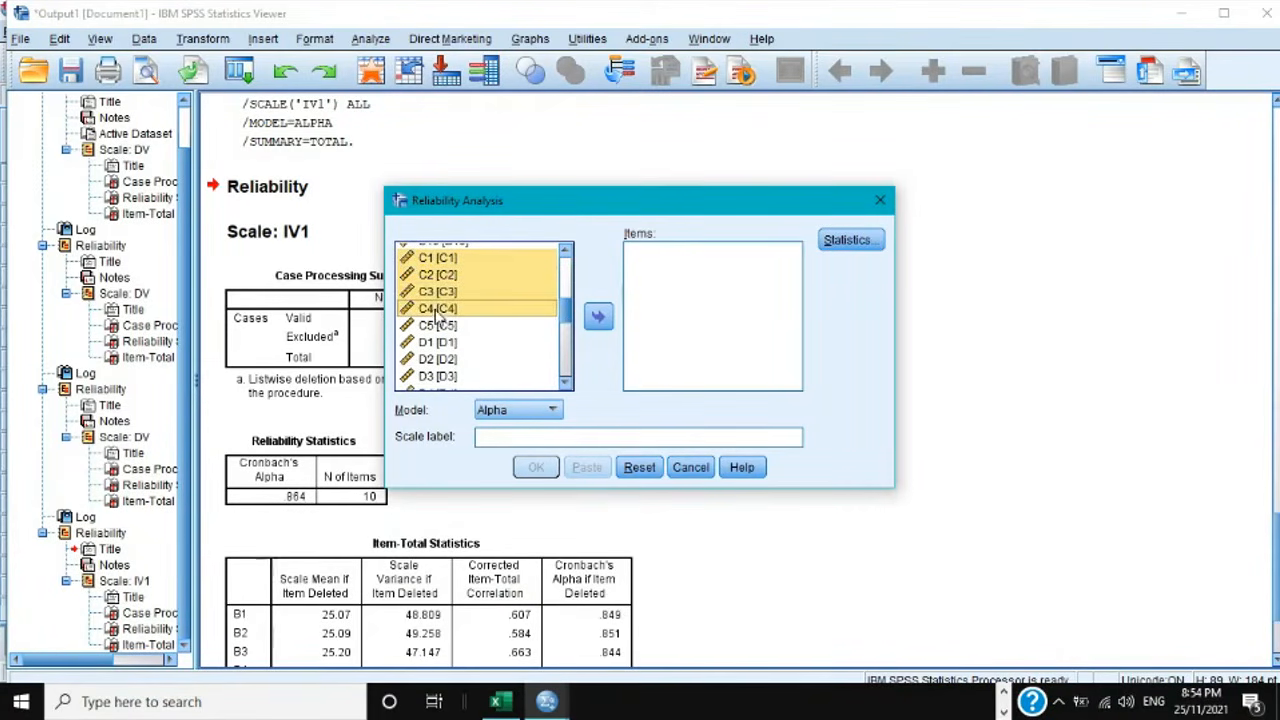
pyautogui.keyDown('ctrl'); pyautogui.click(440, 326); pyautogui.keyUp('ctrl')
pyautogui.click(598, 316)
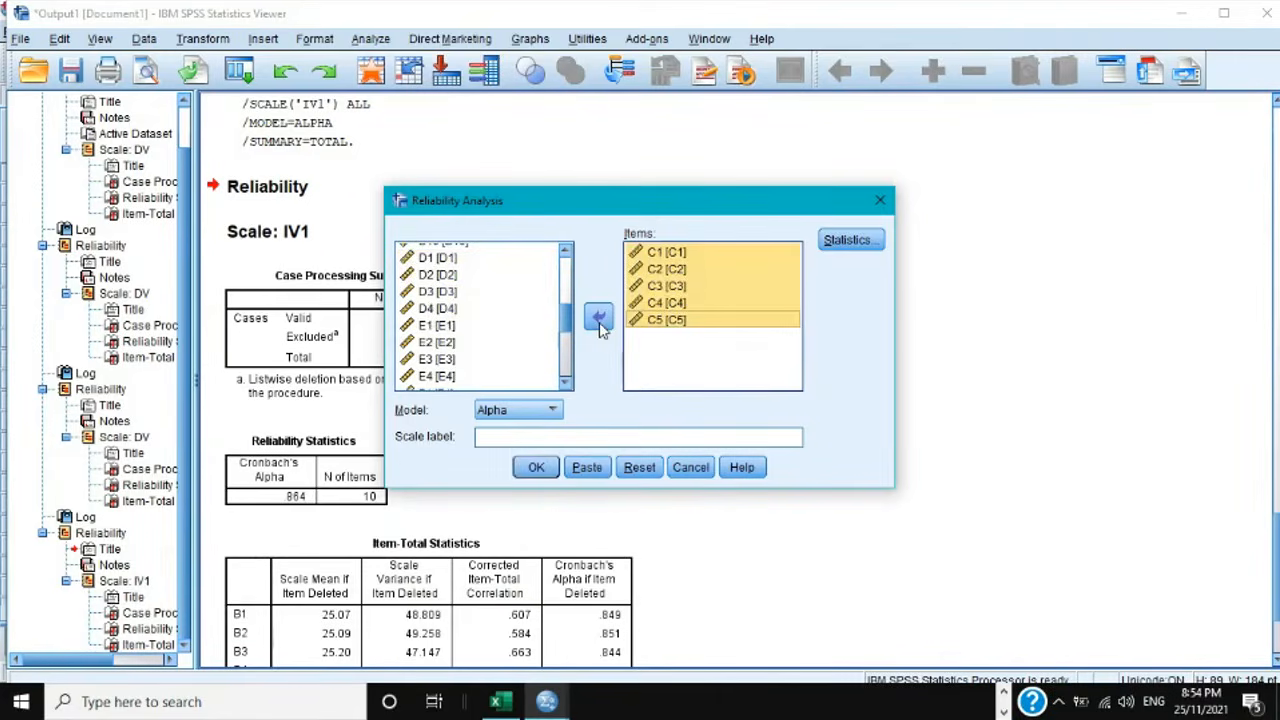
# Step: Label the scale IV2 and run the analysis with the Scale if item deleted statistic enabled
pyautogui.click(524, 438)
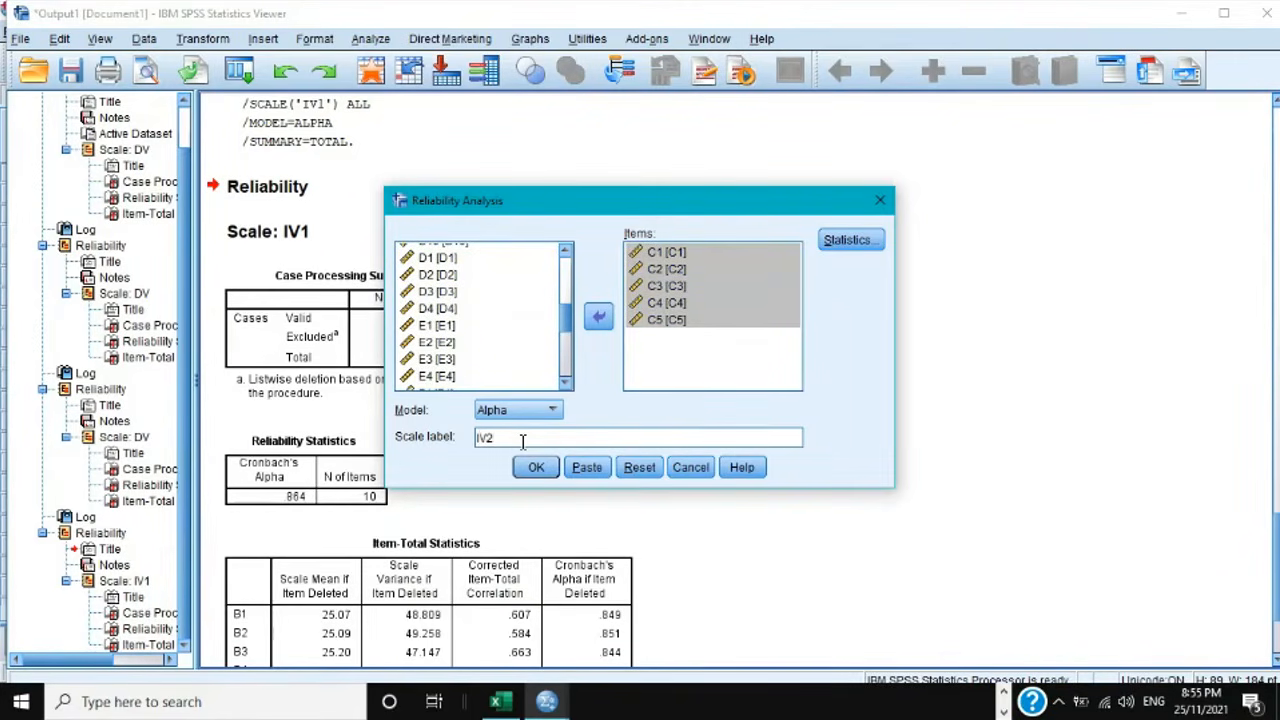
pyautogui.click(845, 239)
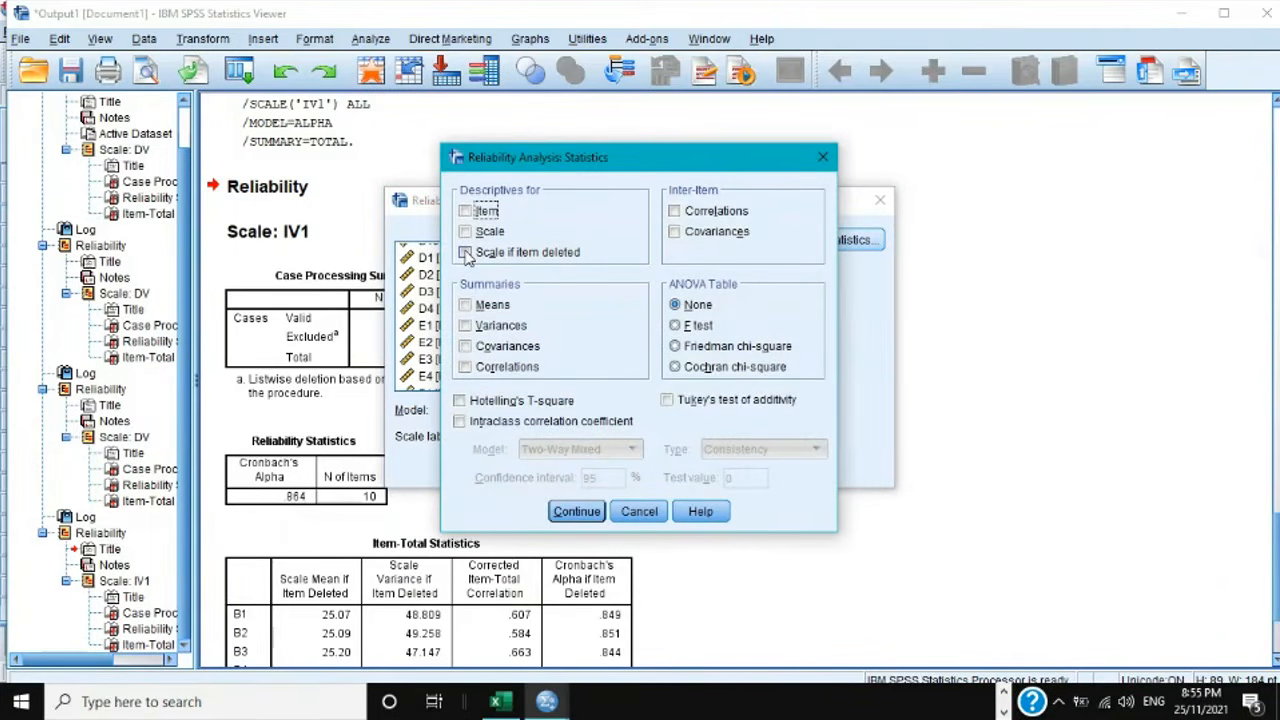
pyautogui.click(466, 253)
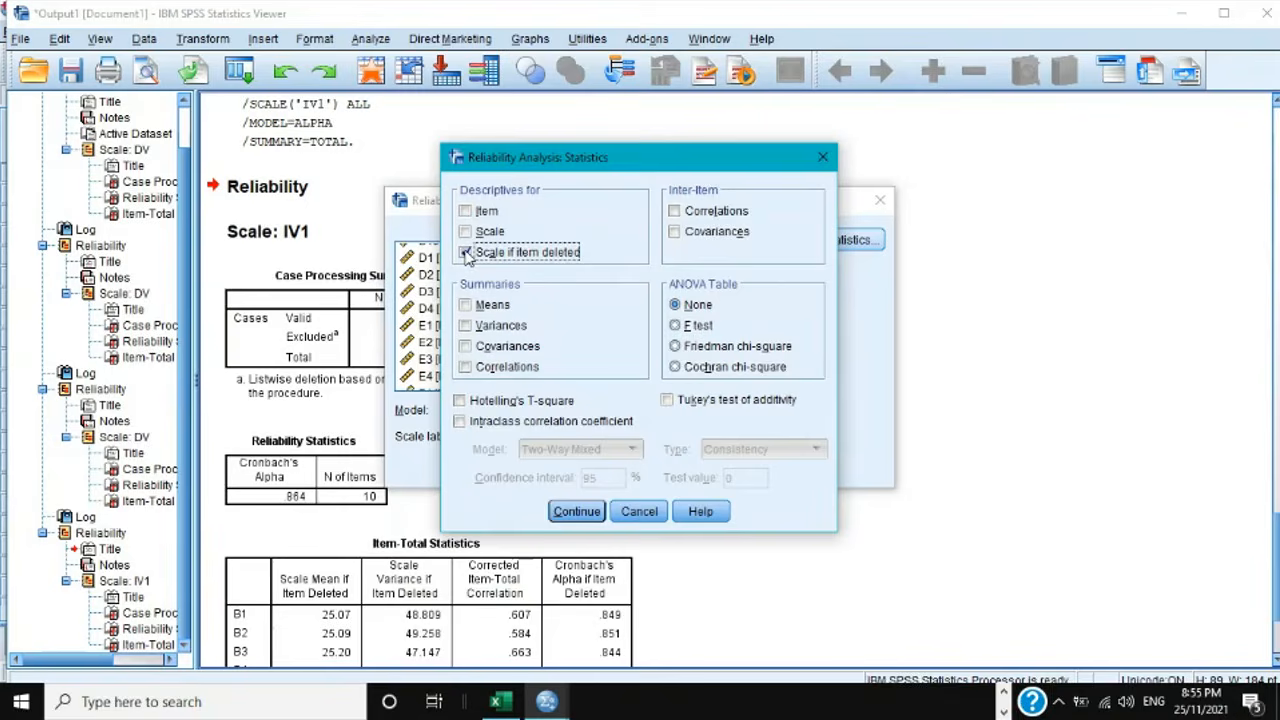
pyautogui.click(575, 511)
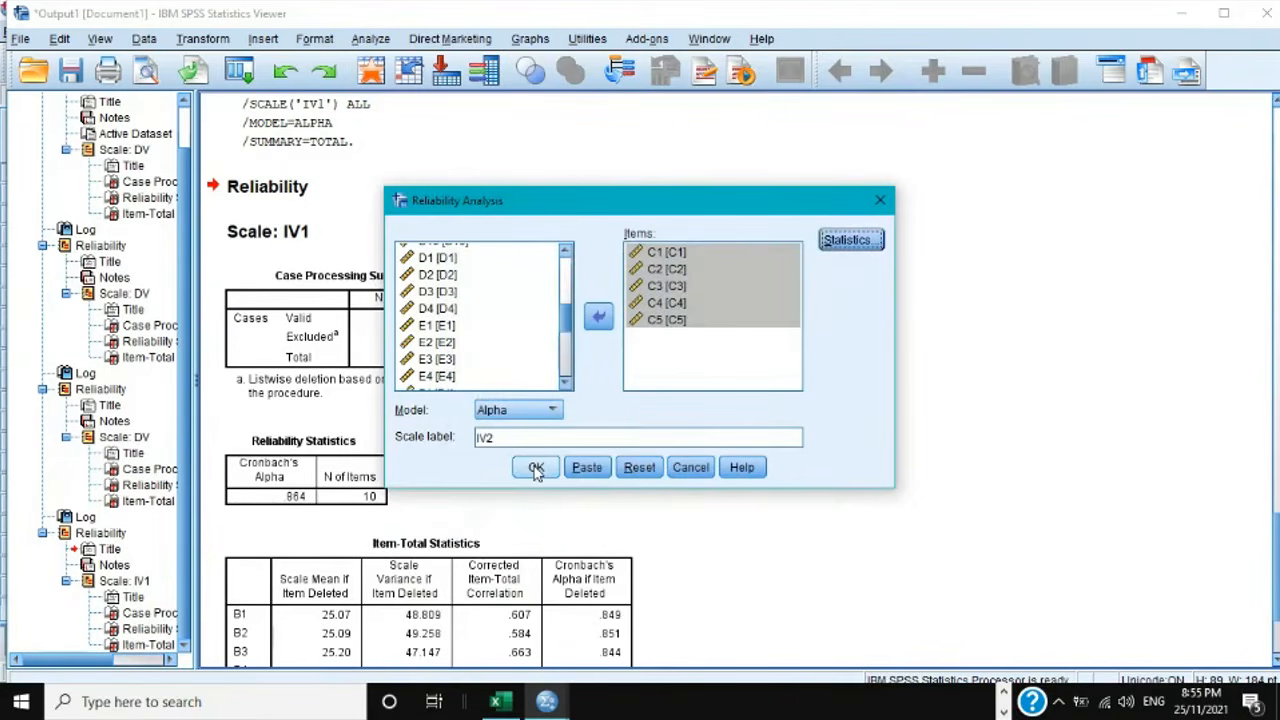
pyautogui.click(535, 468)
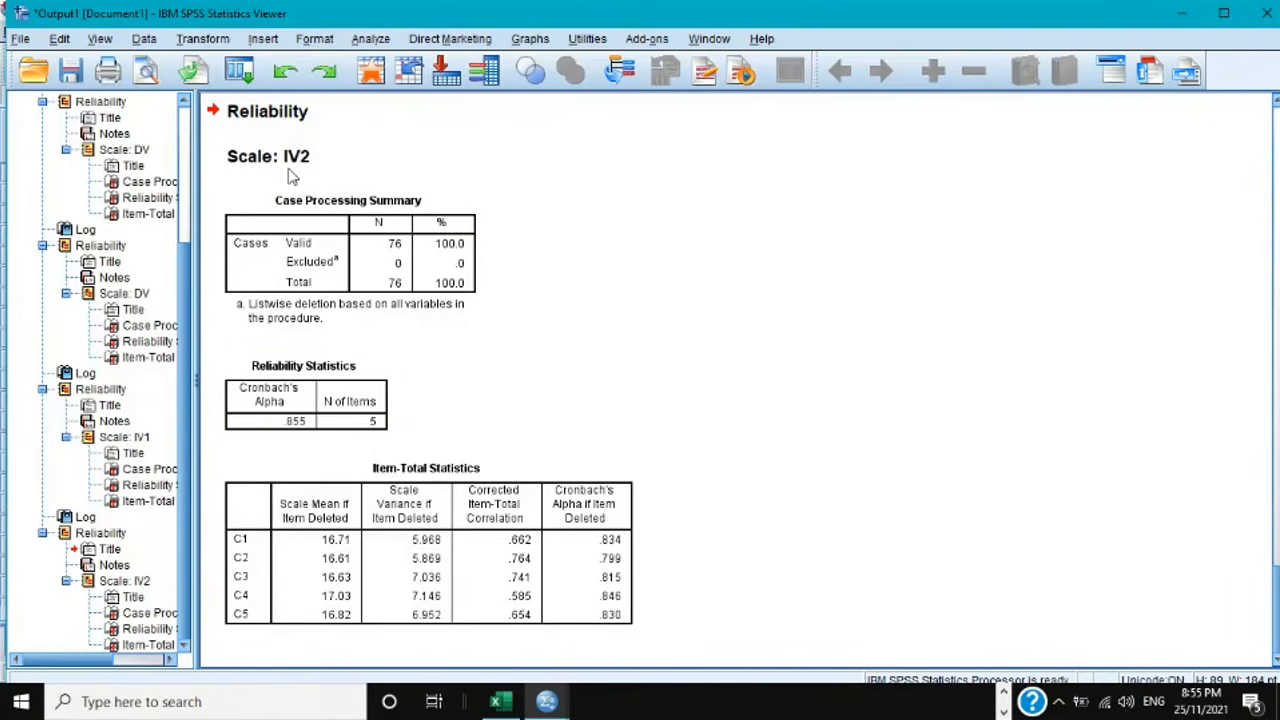
# Step: Reopen the Reliability Analysis and remove items C1 to C5
pyautogui.click(370, 38)
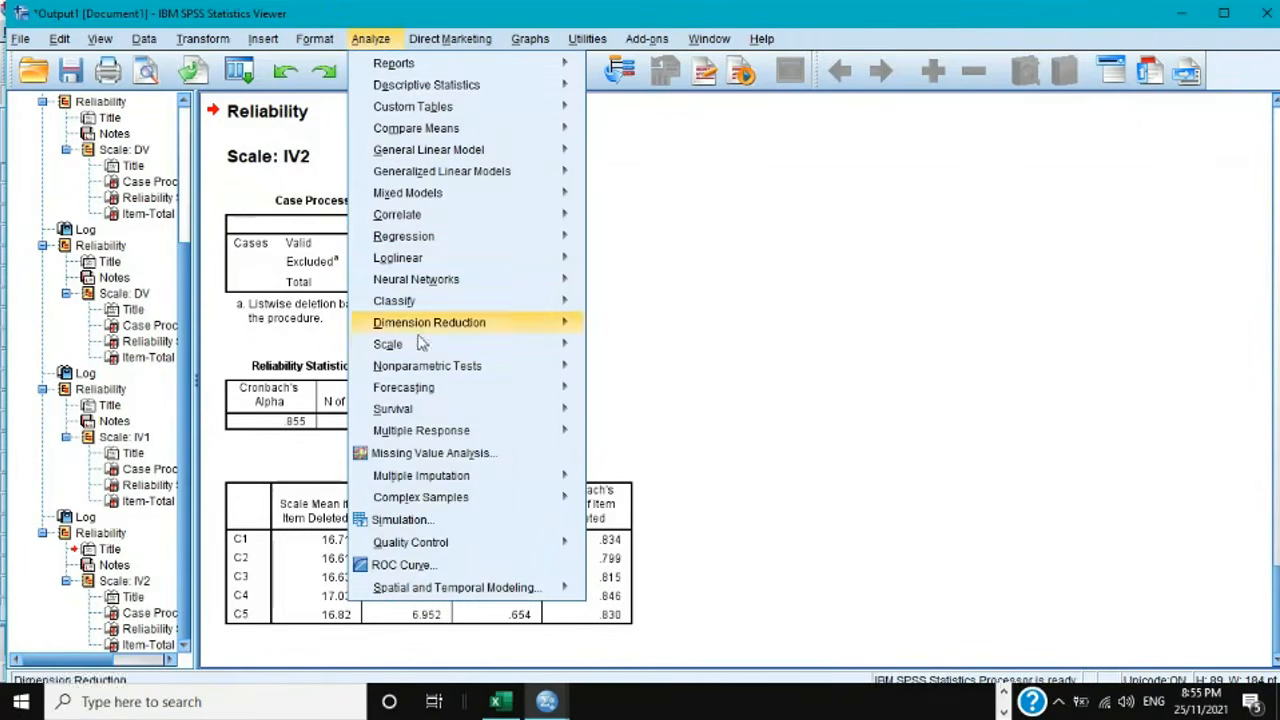
pyautogui.moveTo(418, 348)
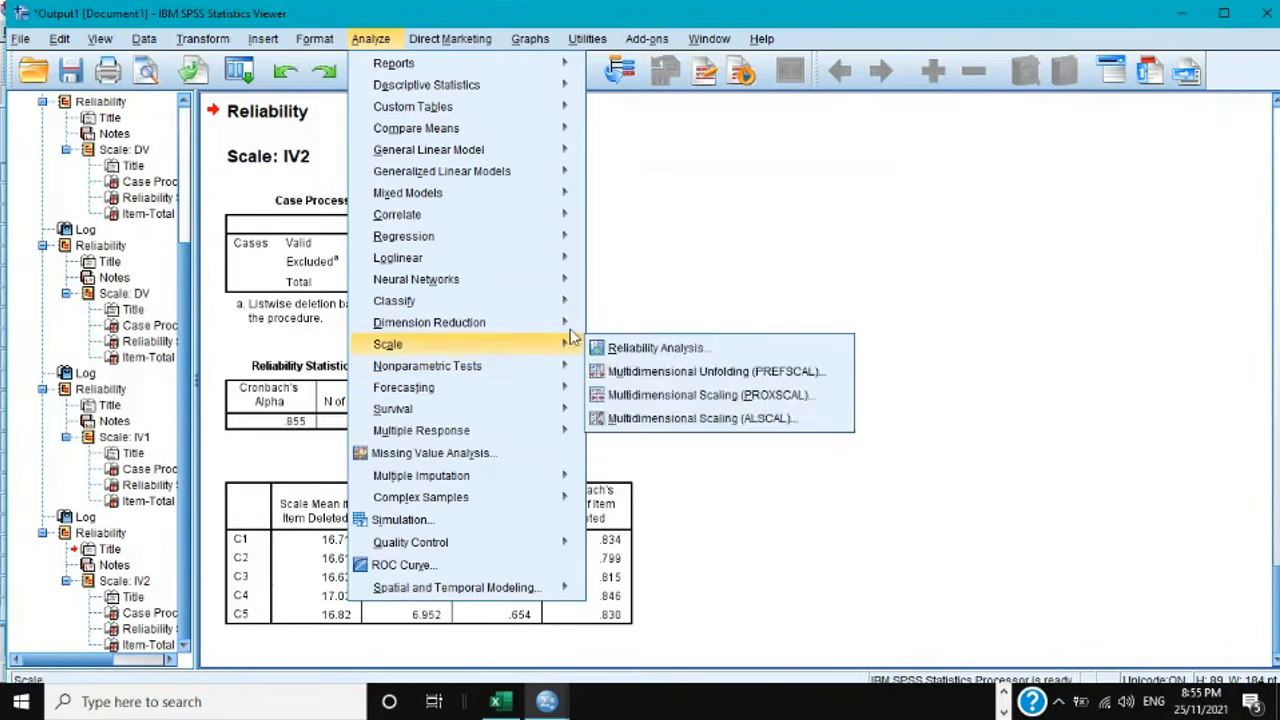
pyautogui.moveTo(400, 344)
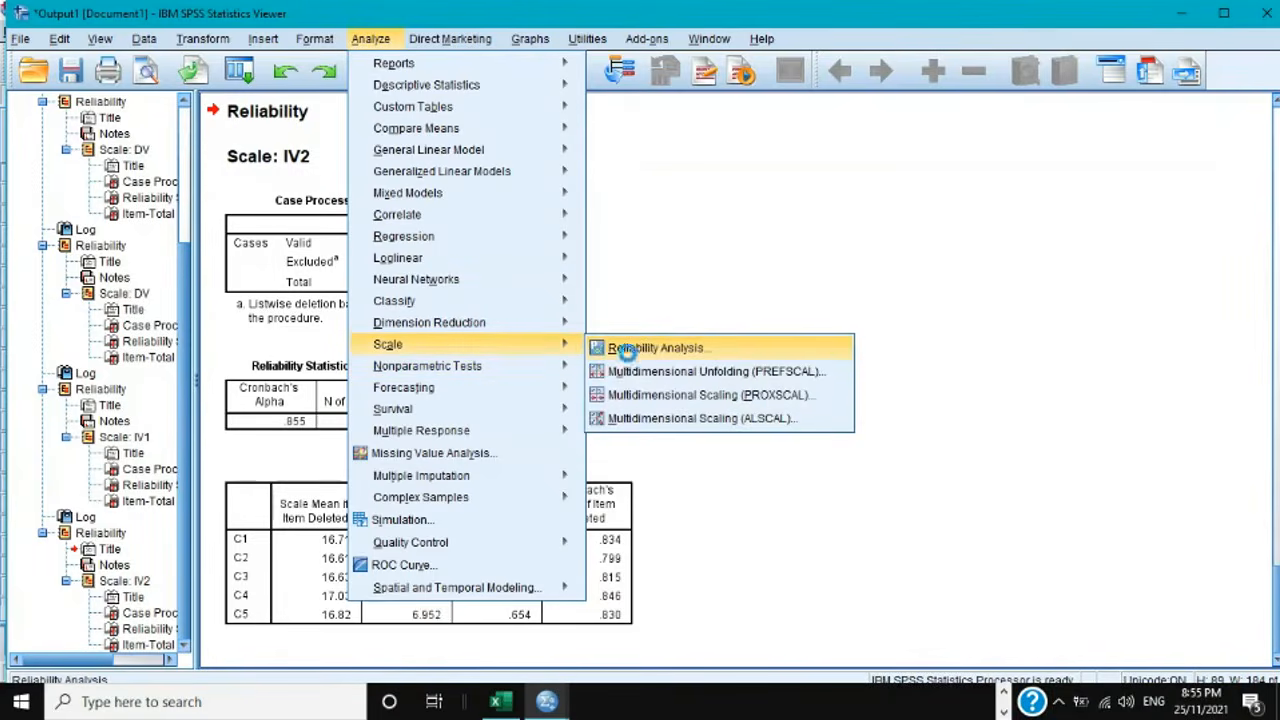
pyautogui.click(630, 350)
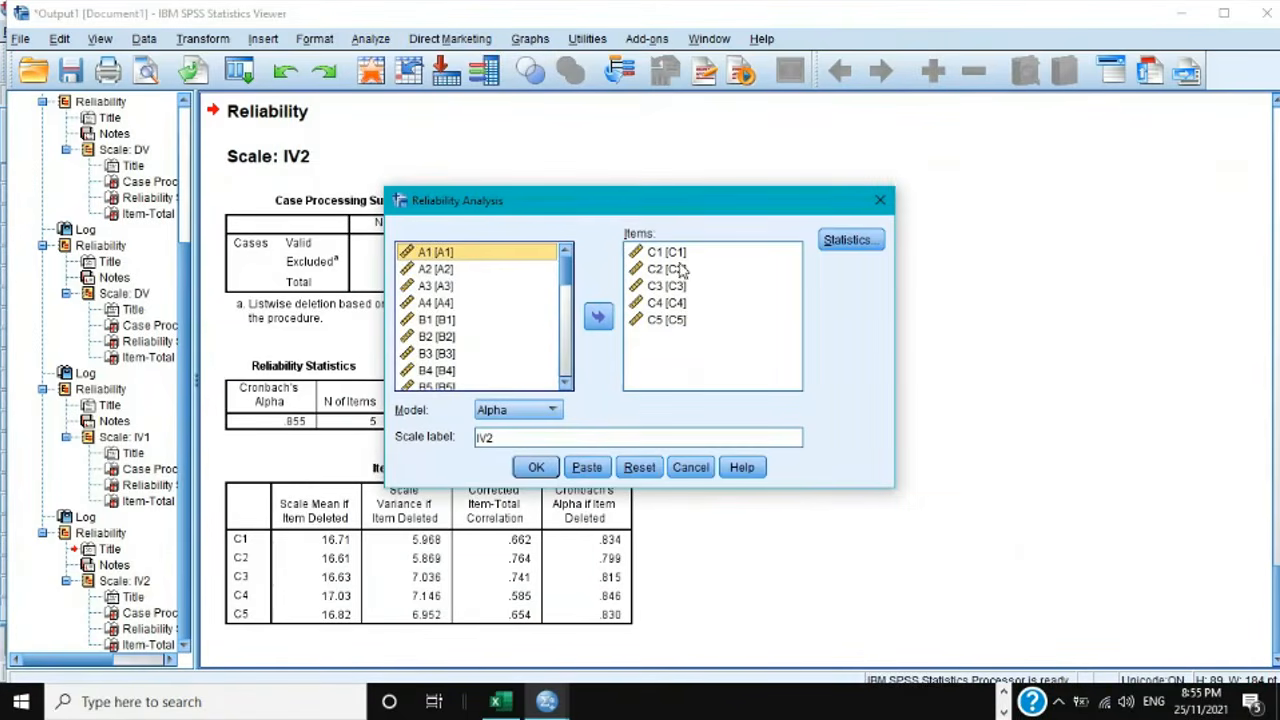
pyautogui.moveTo(679, 254); pyautogui.dragTo(658, 322)
pyautogui.click(600, 318)
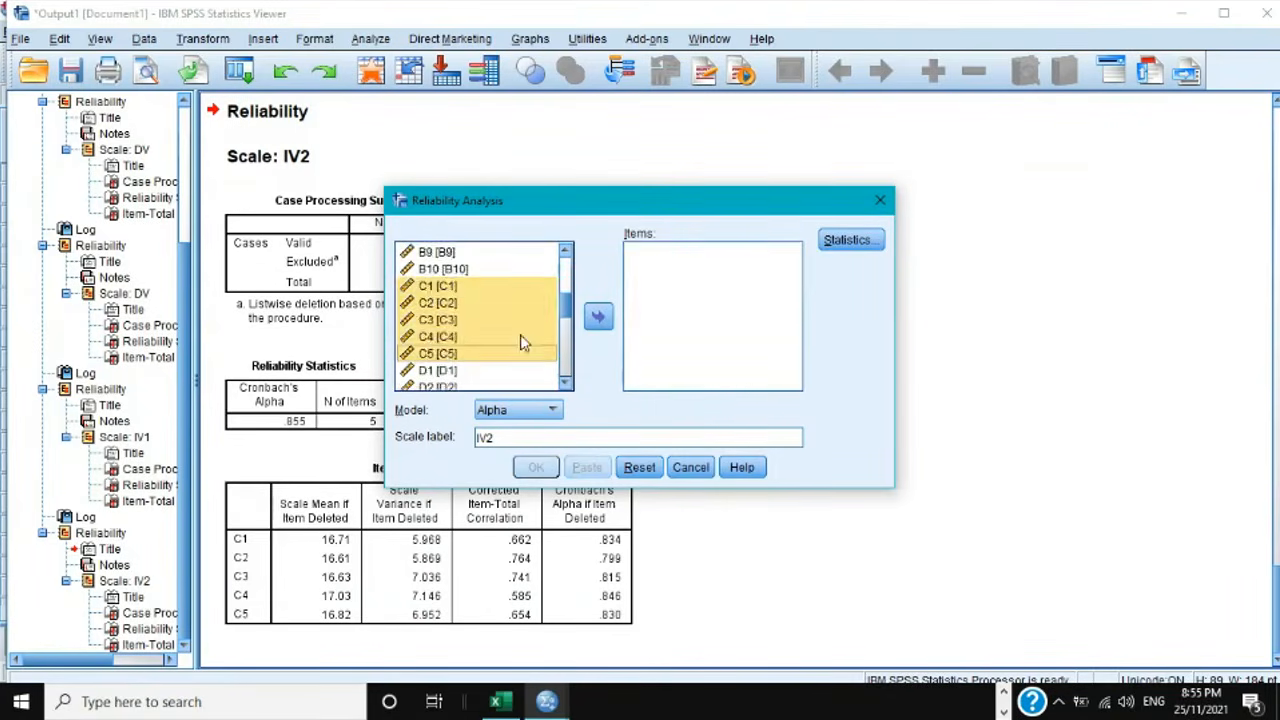
# Step: Run the reliability analysis on items D1 to D4 with the scale label IV3
pyautogui.scroll(-2, 521, 343)
pyautogui.moveTo(460, 271); pyautogui.dragTo(448, 322)
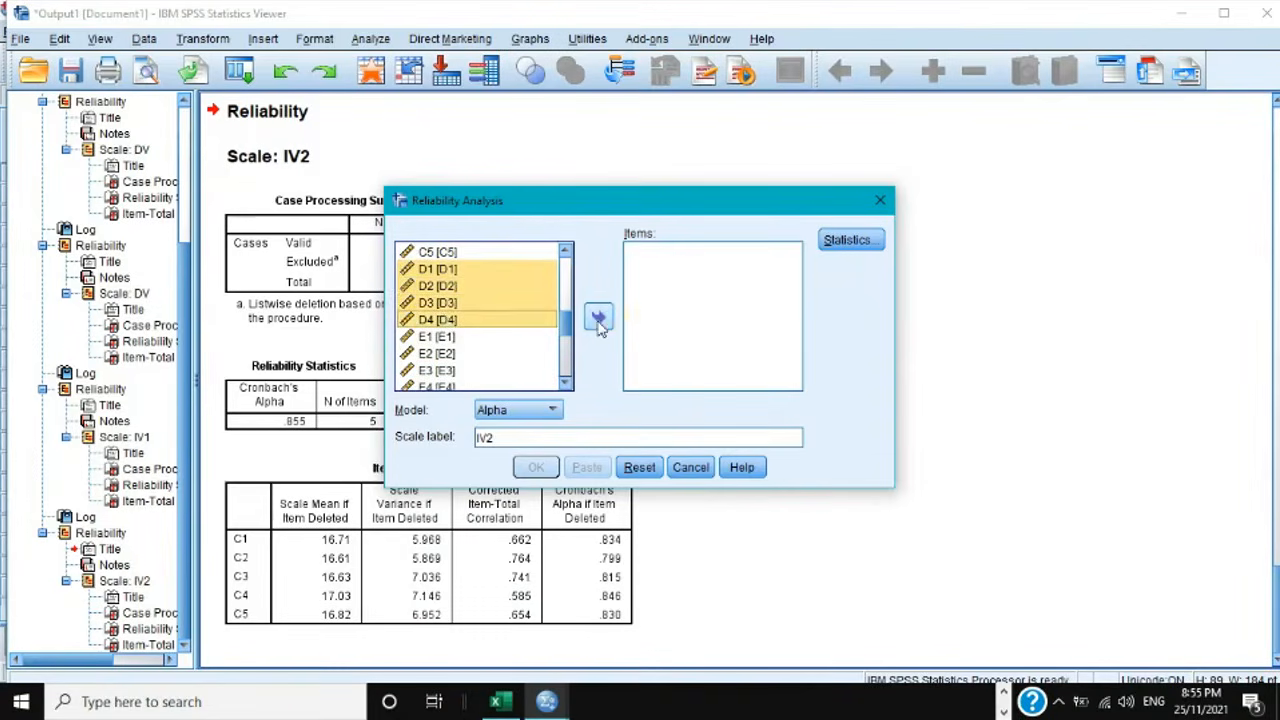
pyautogui.click(599, 318)
pyautogui.click(511, 436)
pyautogui.press('BackSpace')
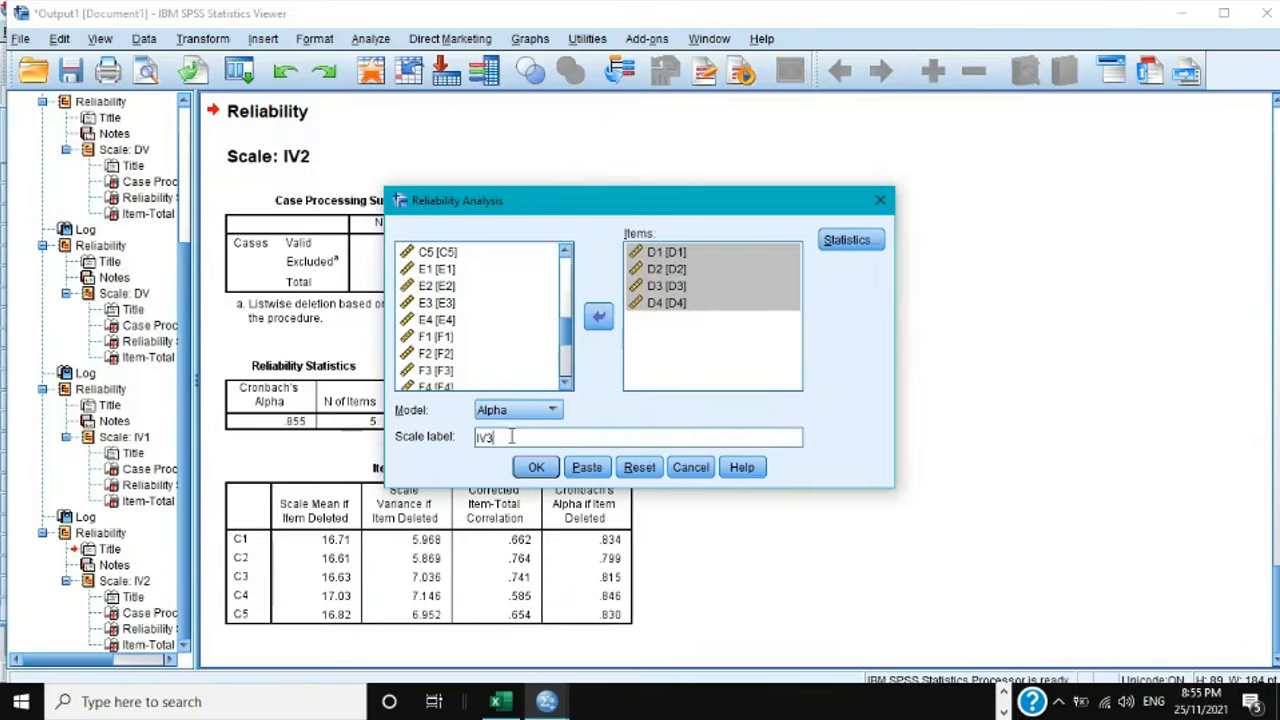
pyautogui.click(536, 467)
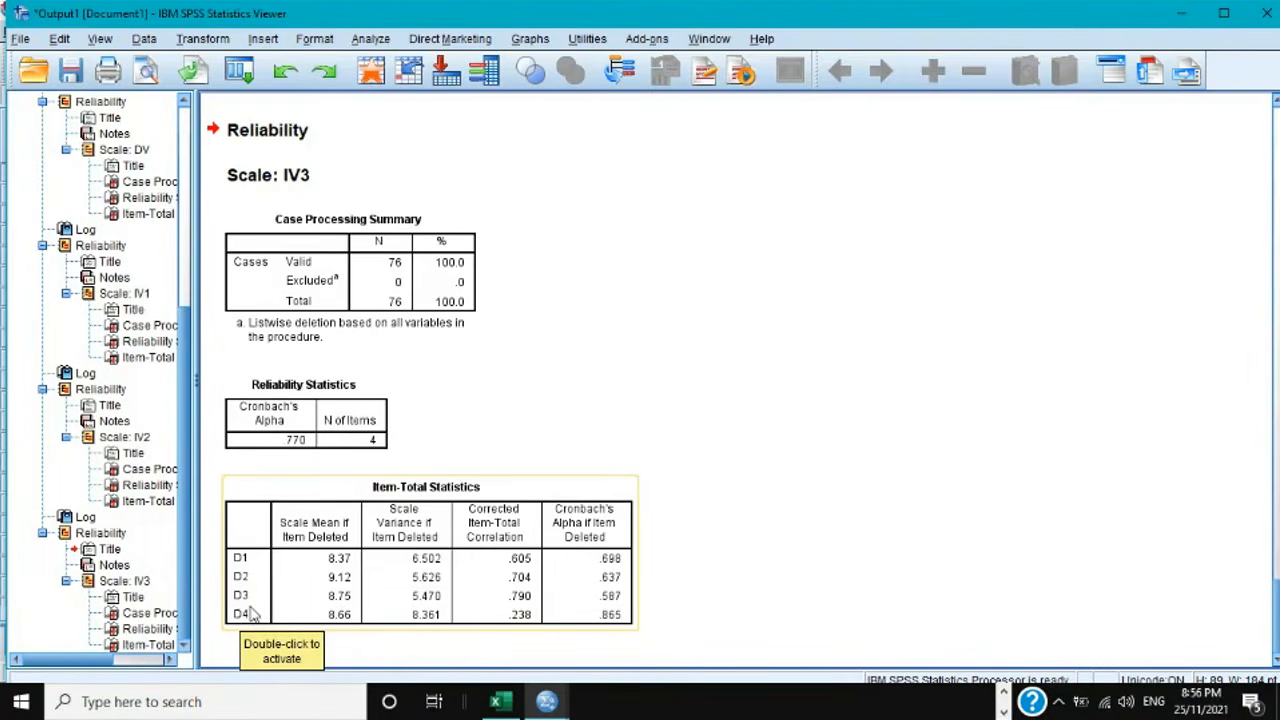
# Step: Rerun the IV3 reliability analysis without item D4 and compare its Cronbach's alpha with the four-item run
pyautogui.click(368, 40)
pyautogui.moveTo(443, 347)
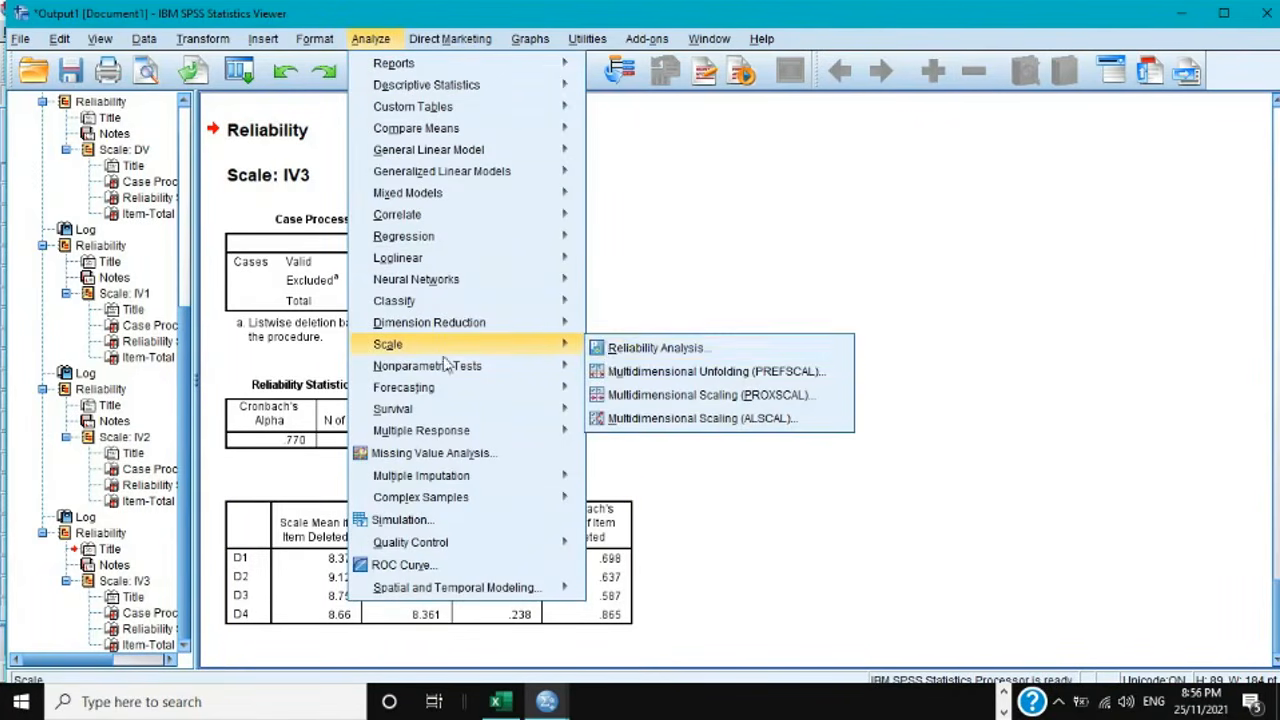
pyautogui.click(655, 348)
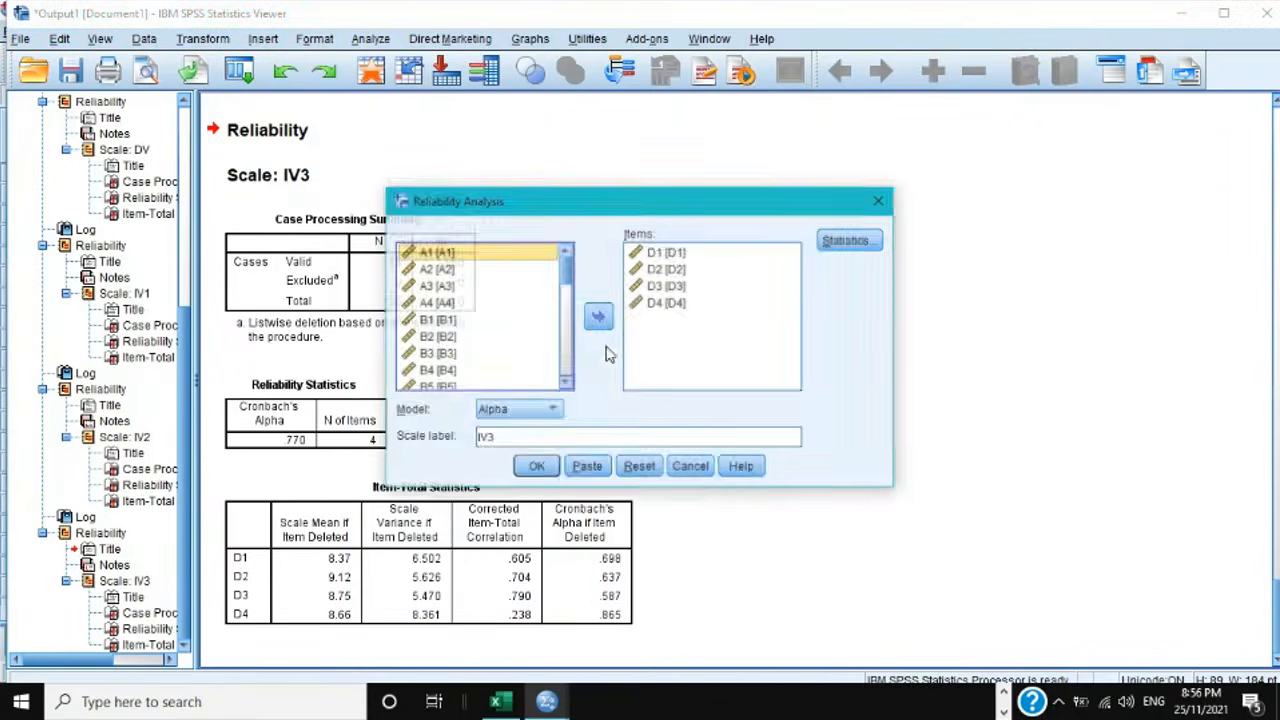
pyautogui.click(599, 318)
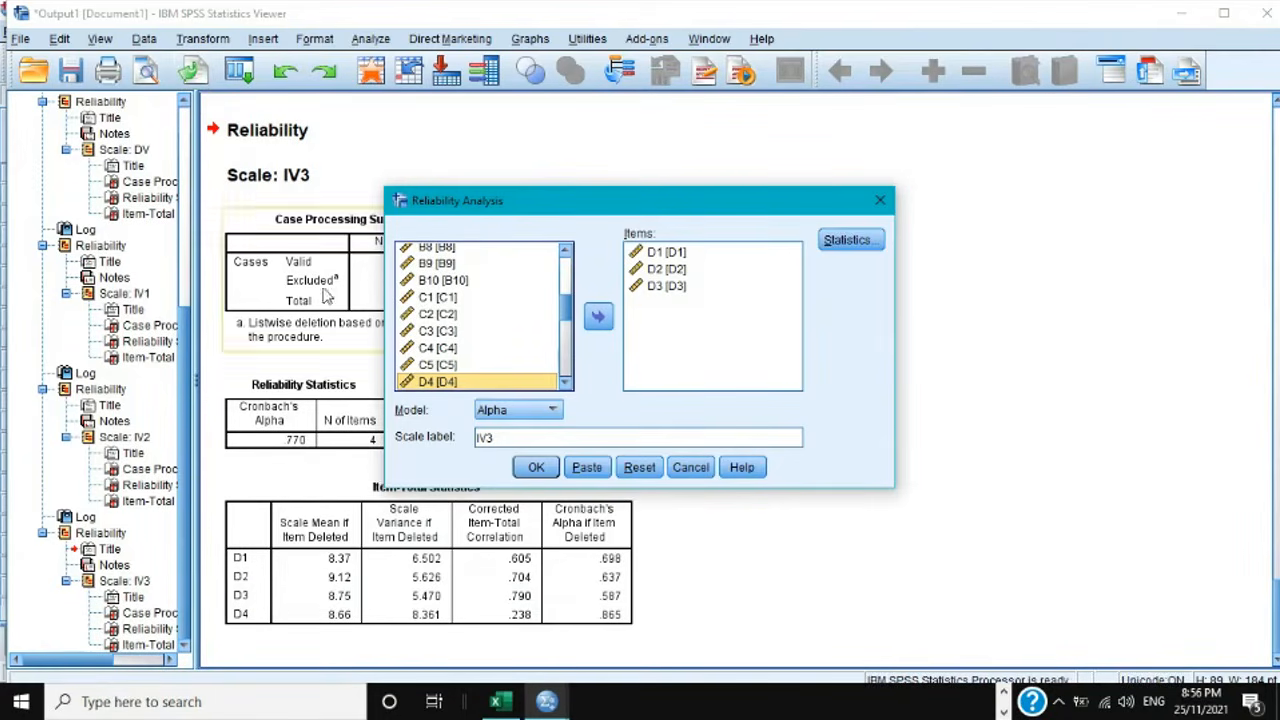
pyautogui.click(535, 467)
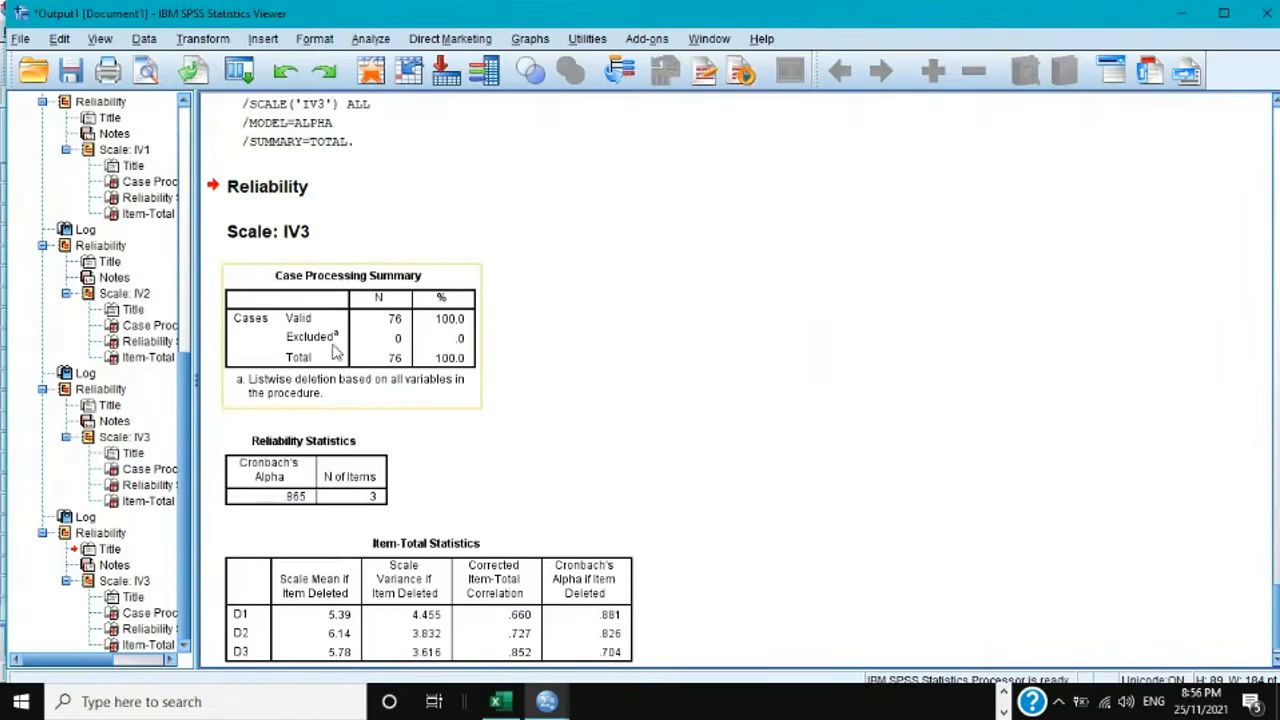
pyautogui.scroll(2, 330, 297)
pyautogui.scroll(4, 314, 252)
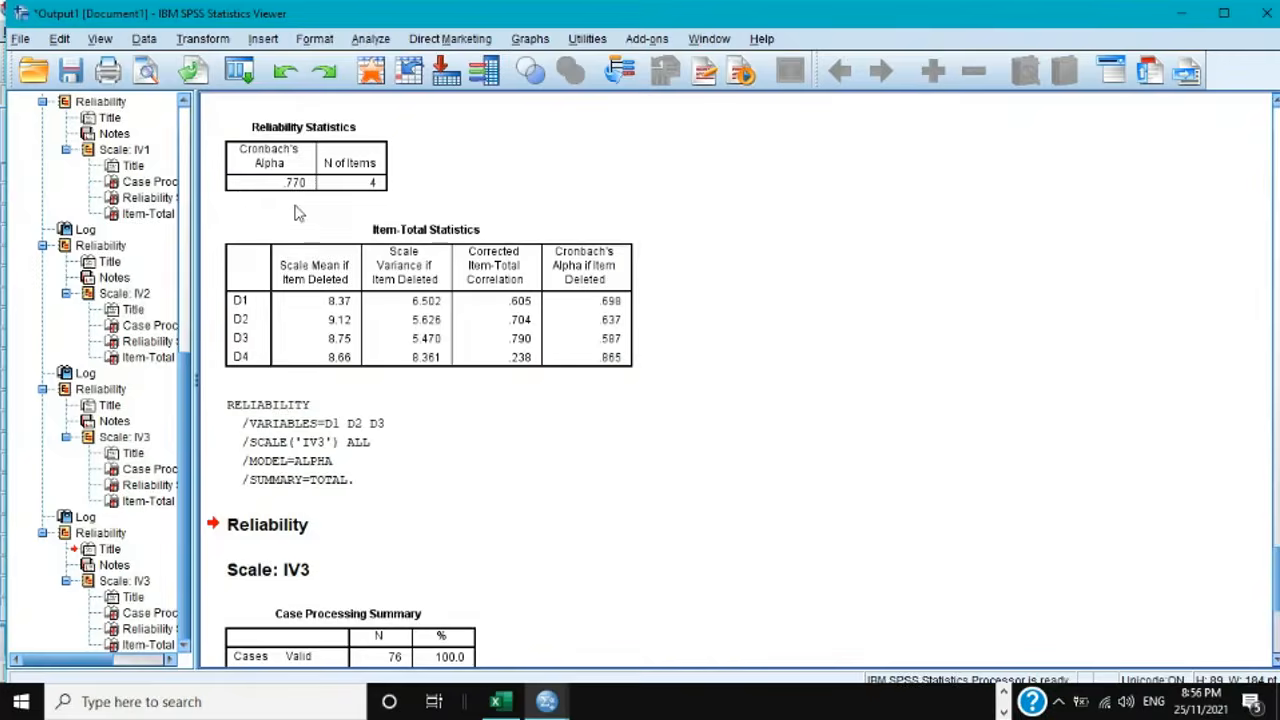
# Step: Reopen the Reliability Analysis and remove items D1 to D3 from the analysed items
pyautogui.scroll(-4, 296, 212)
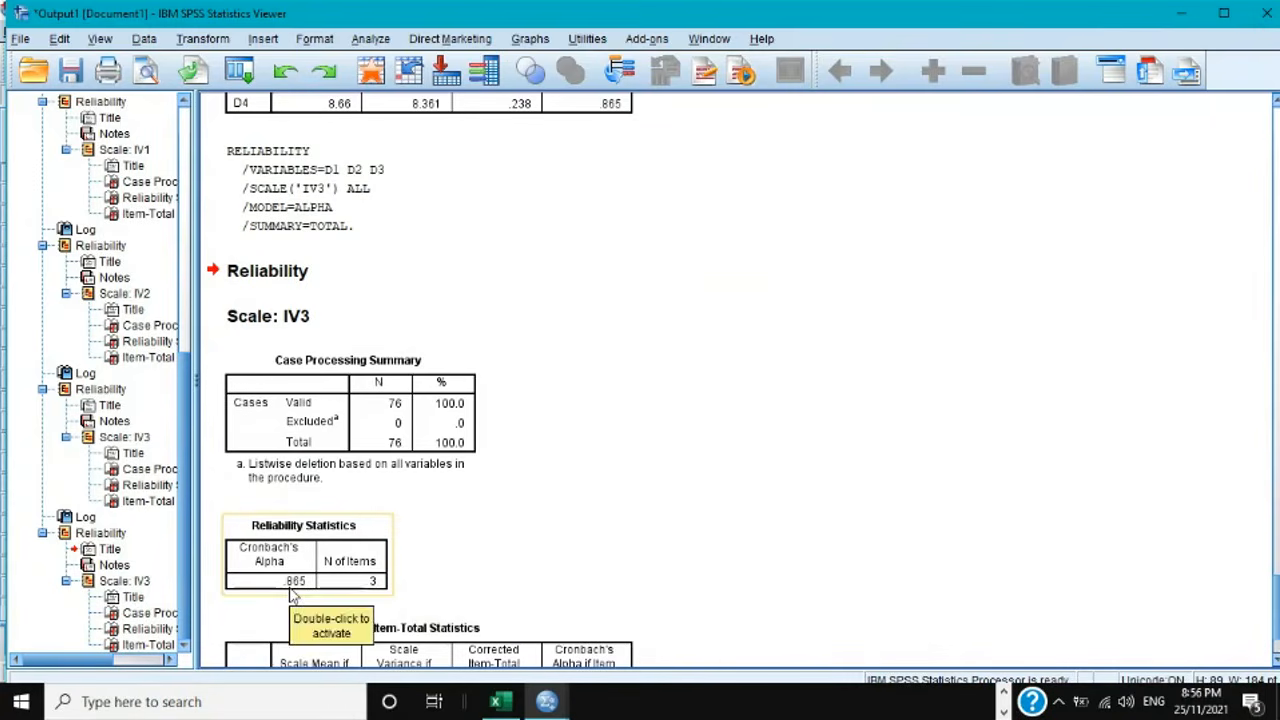
pyautogui.scroll(5, 335, 410)
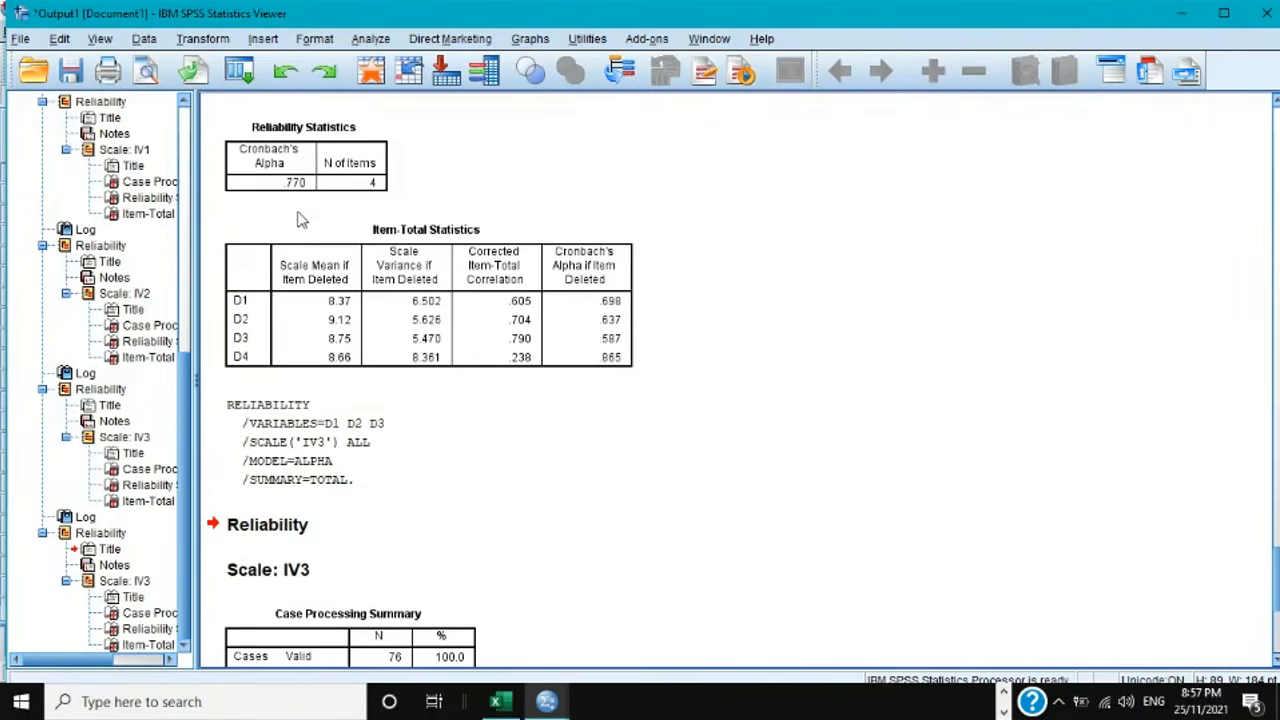
pyautogui.scroll(-7, 586, 394)
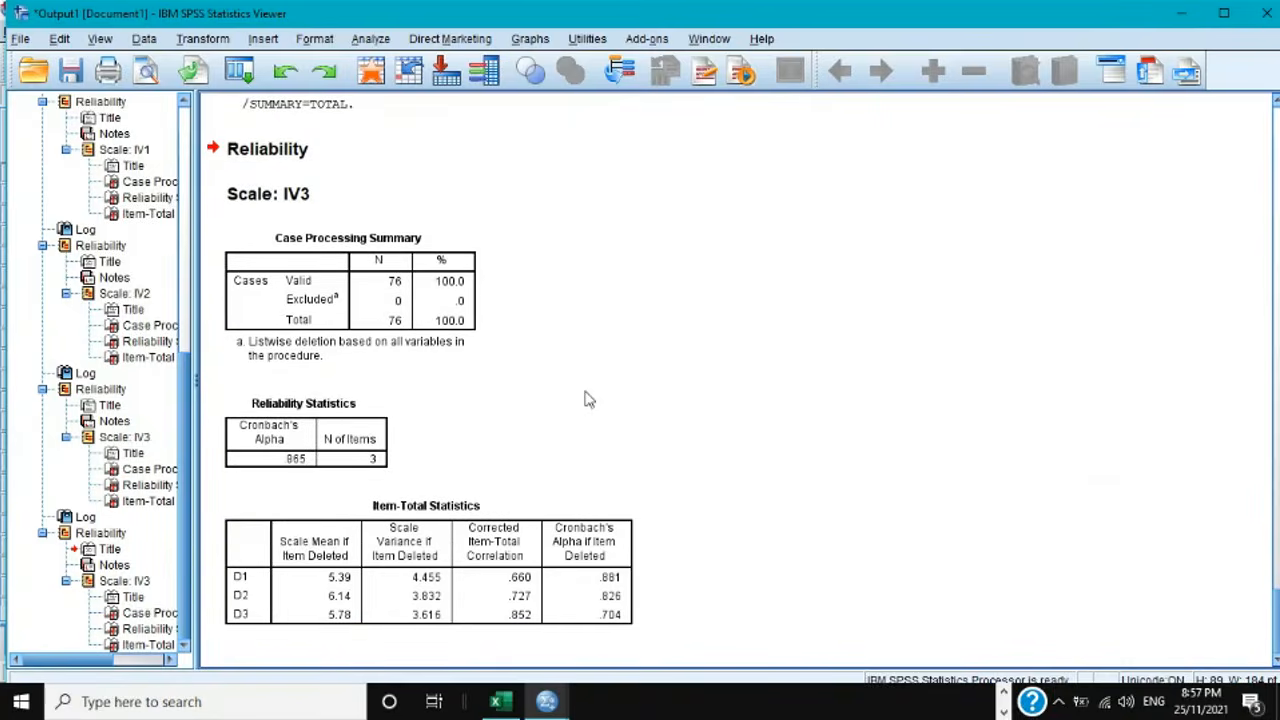
pyautogui.click(370, 38)
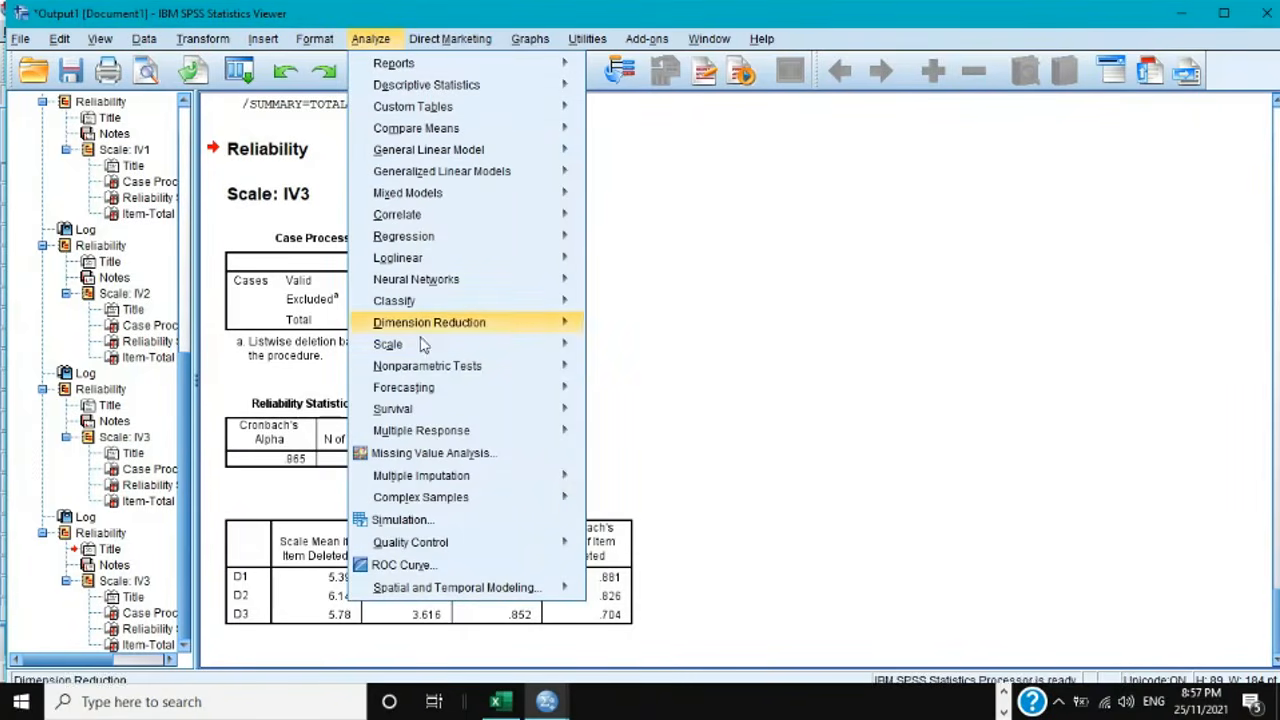
pyautogui.moveTo(476, 350)
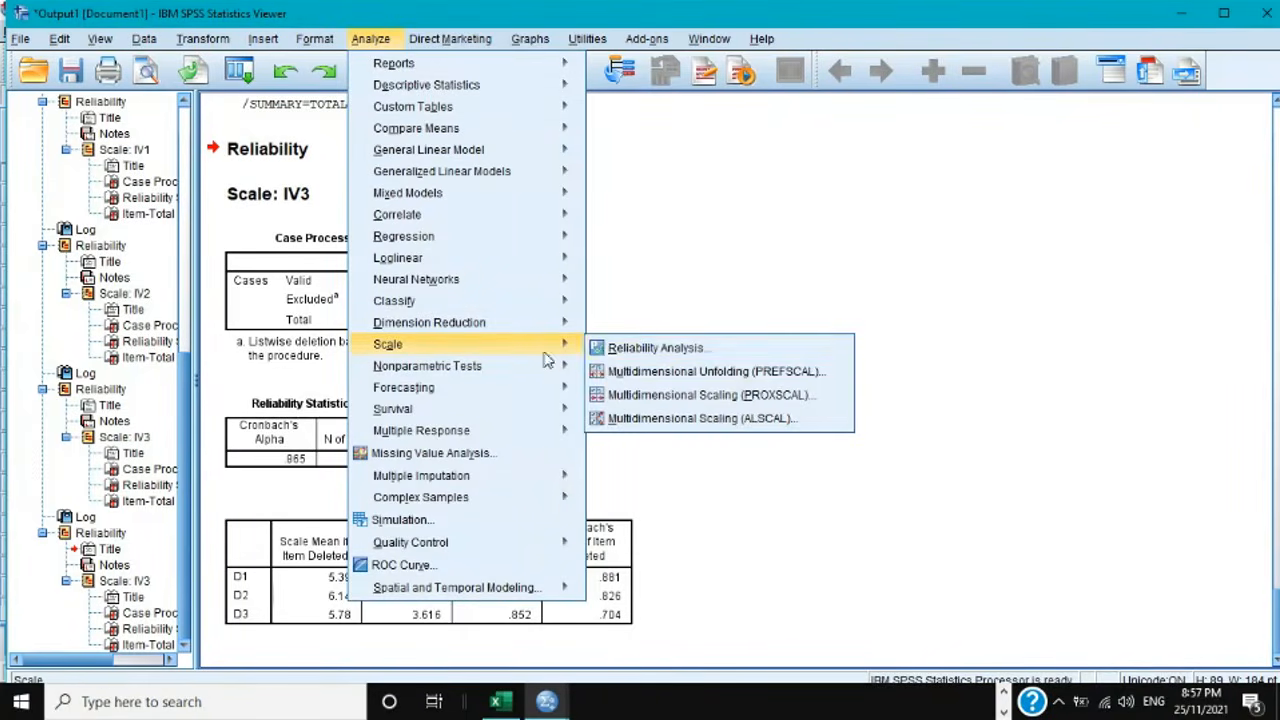
pyautogui.click(605, 357)
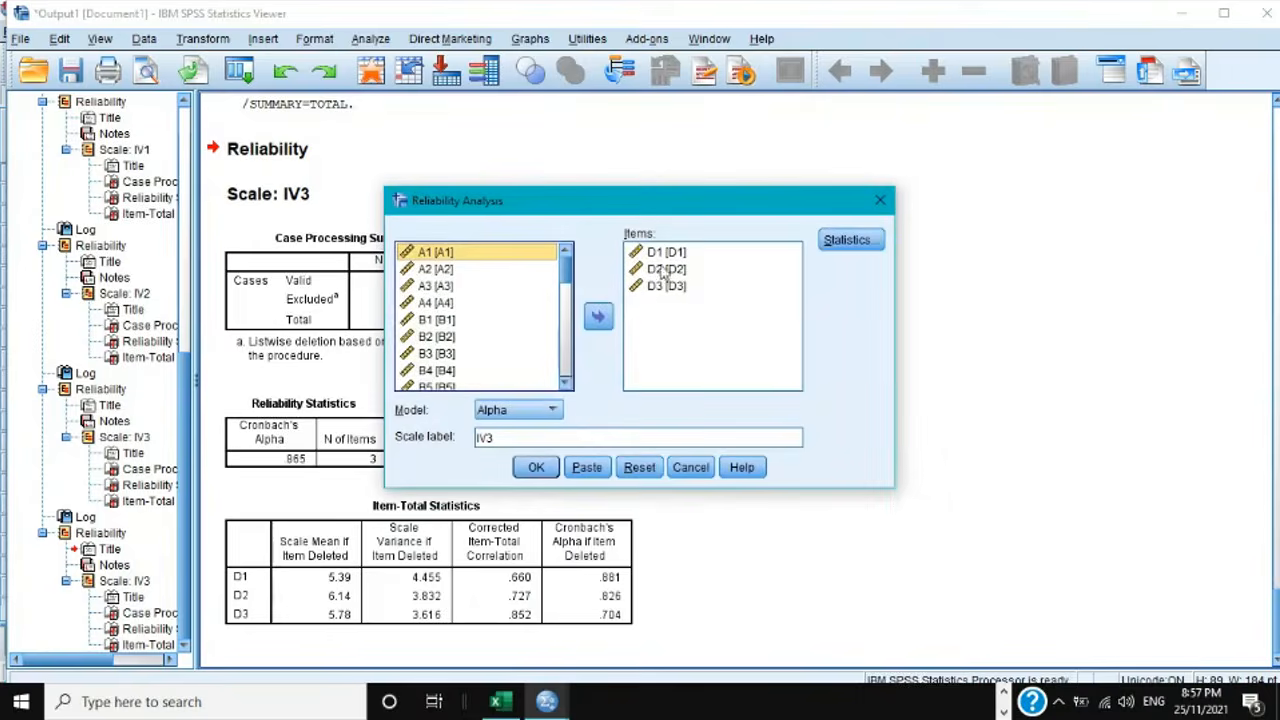
pyautogui.moveTo(672, 258); pyautogui.dragTo(665, 286)
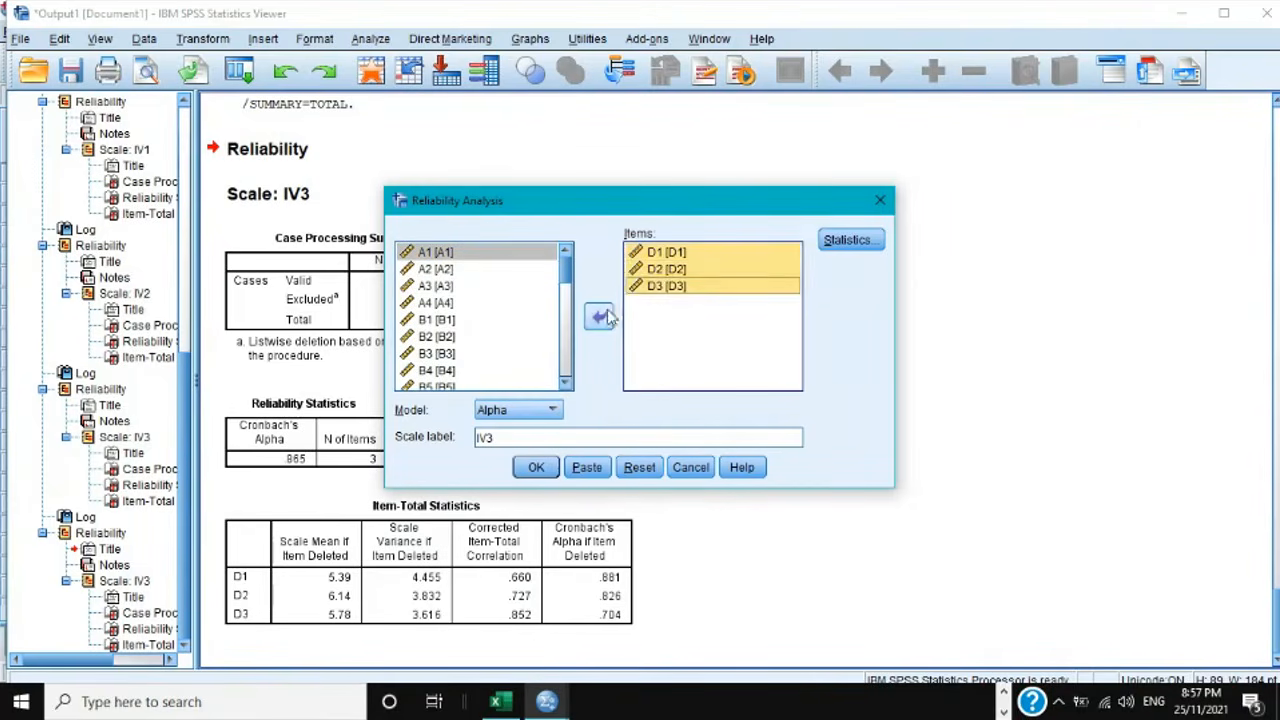
pyautogui.click(598, 317)
# Step: Run the reliability analysis on items E1 to E4 with the scale label IV4
pyautogui.scroll(-3, 462, 313)
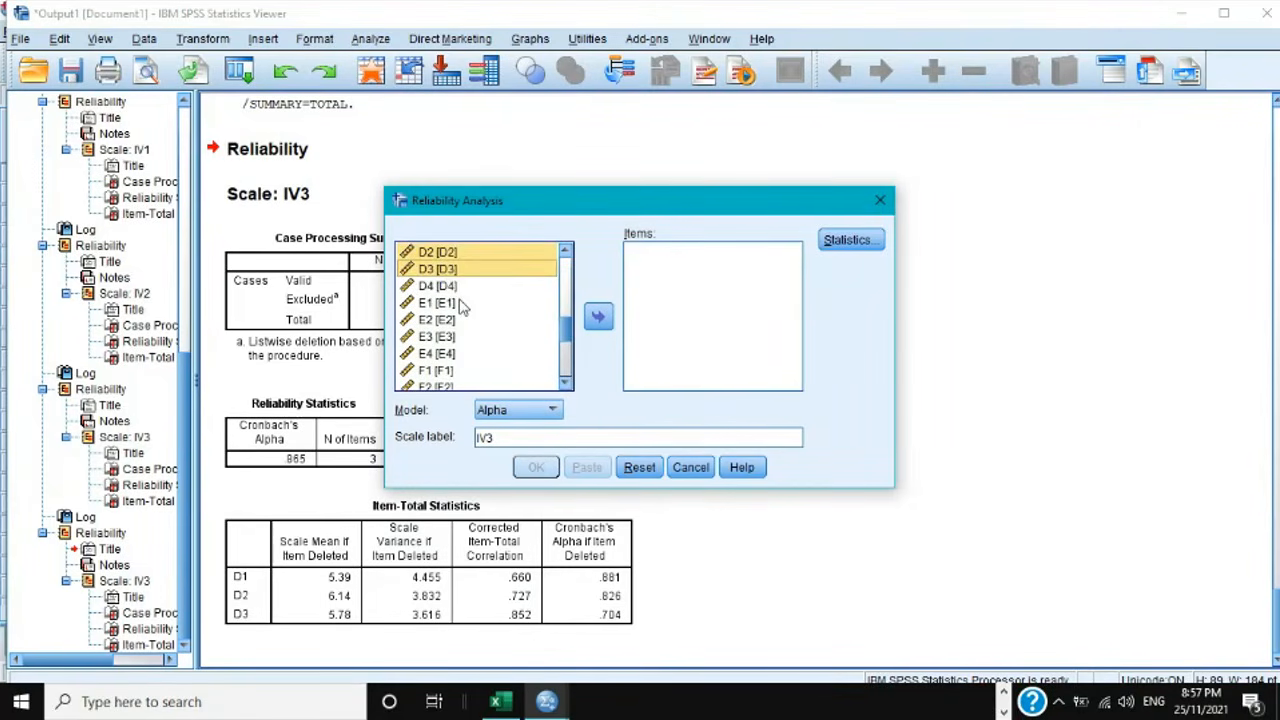
pyautogui.moveTo(462, 305); pyautogui.dragTo(443, 357)
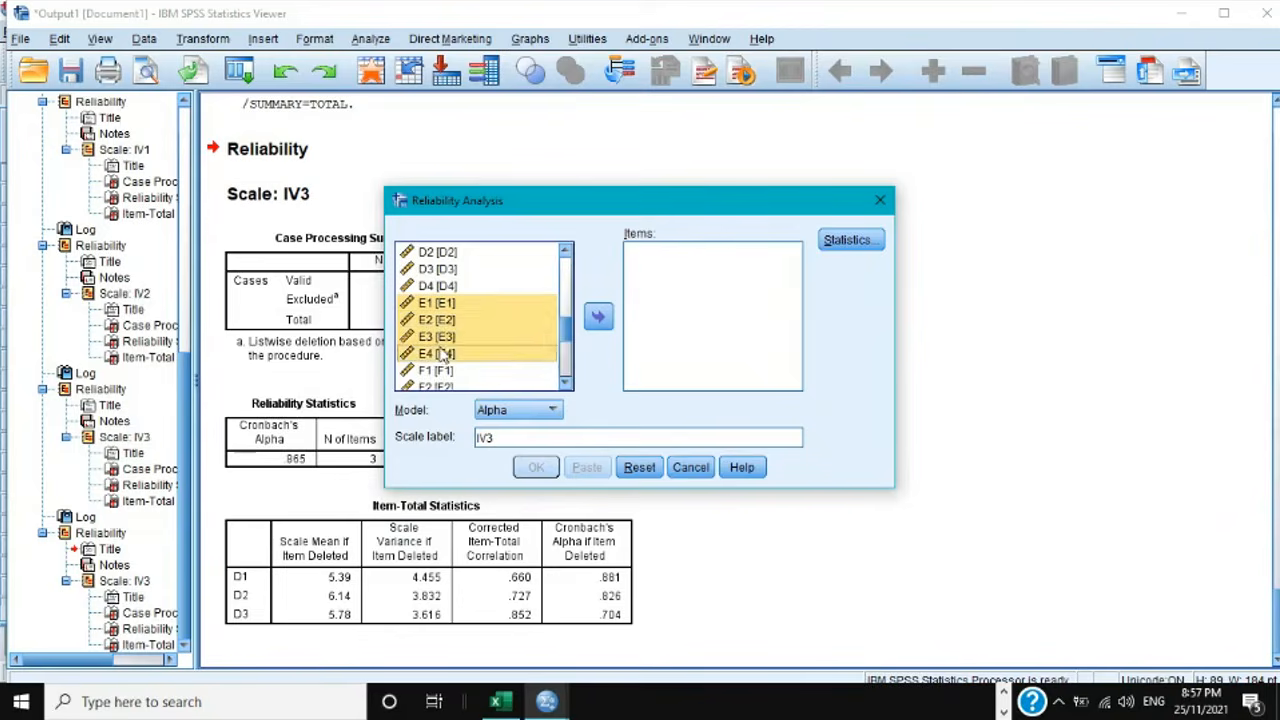
pyautogui.click(598, 317)
pyautogui.click(506, 437)
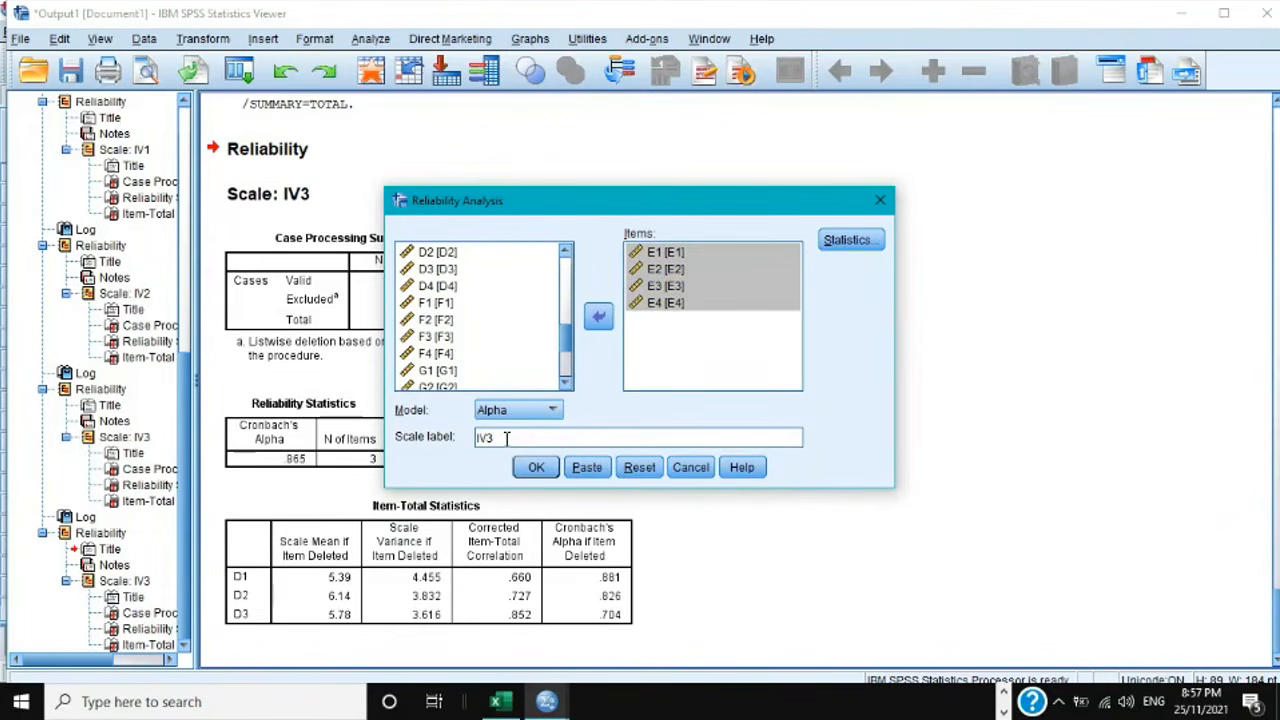
pyautogui.write('4')
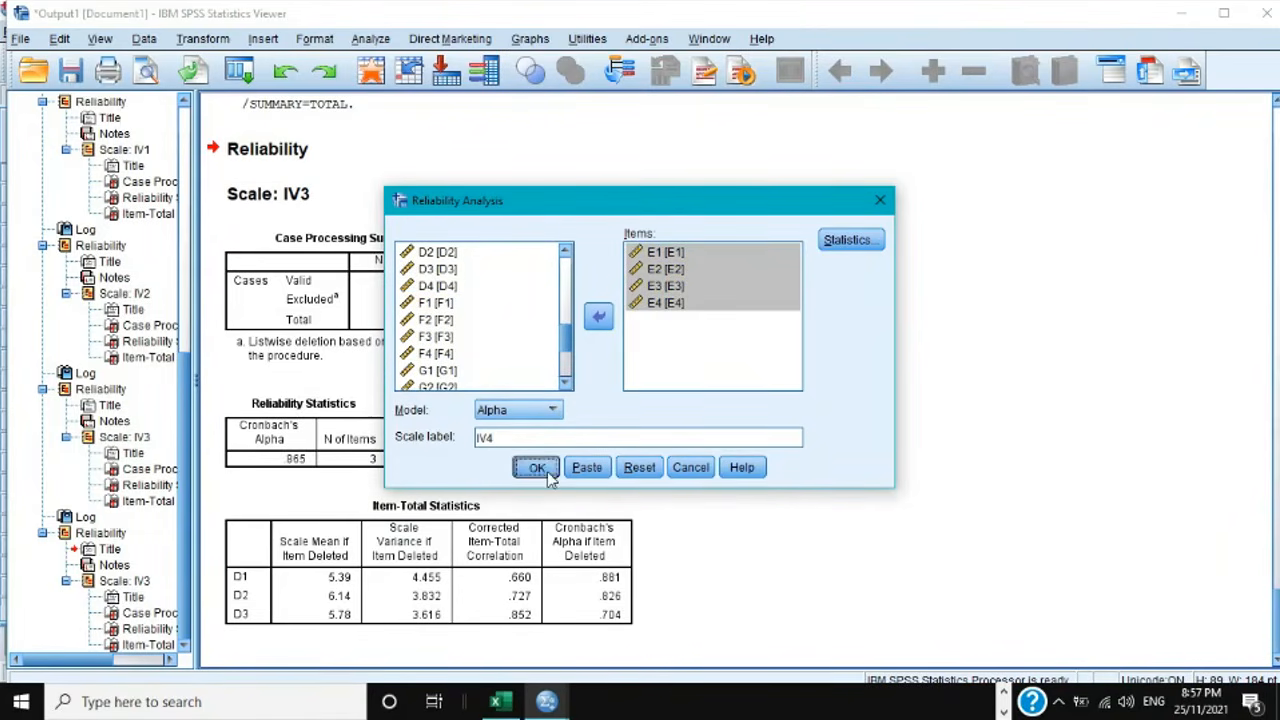
pyautogui.click(536, 467)
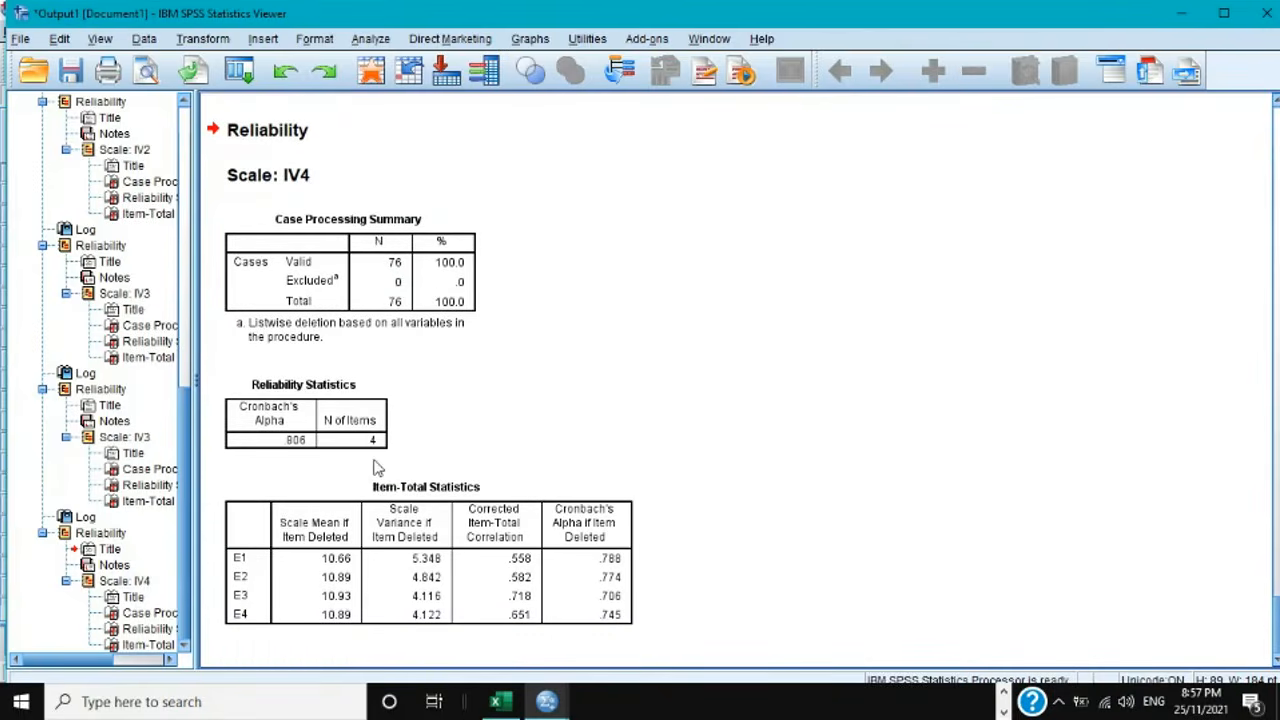
pyautogui.click(292, 442)
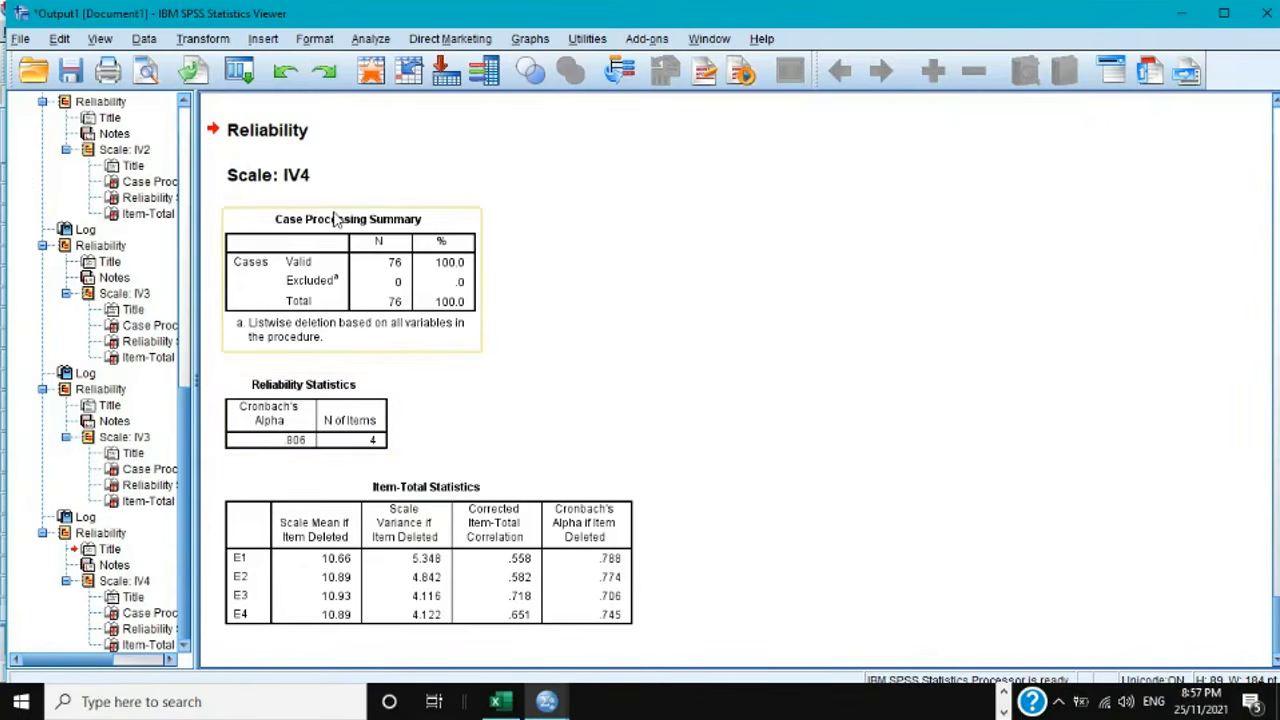
# Step: Reopen the Reliability Analysis and remove items E1 to E4 from the analysed items
pyautogui.click(378, 44)
pyautogui.moveTo(495, 350)
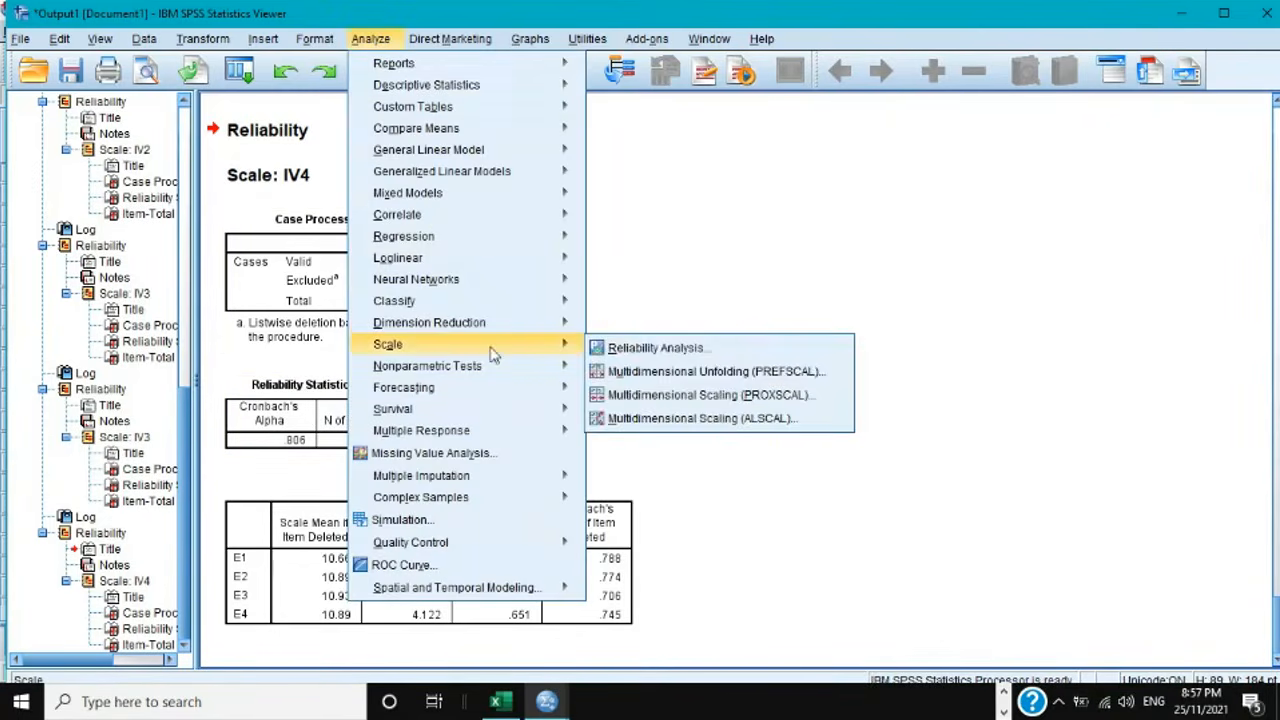
pyautogui.click(645, 348)
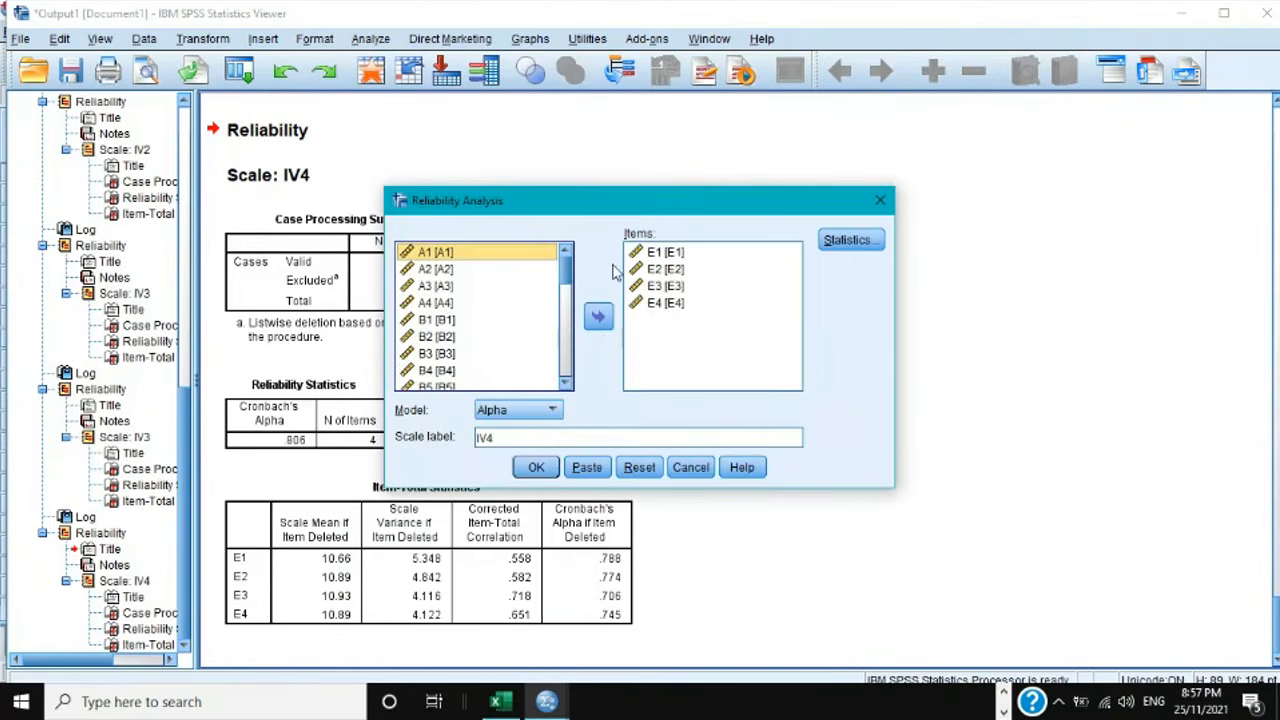
pyautogui.click(665, 252)
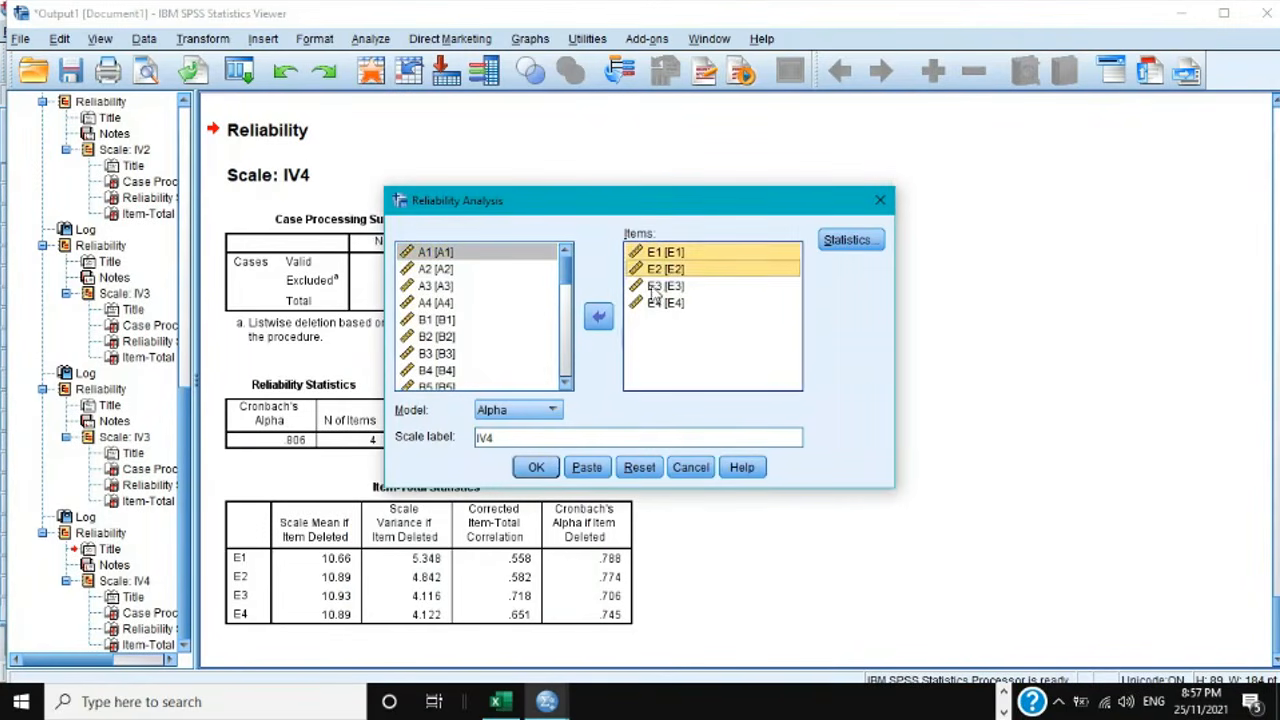
pyautogui.keyDown('shift'); pyautogui.click(656, 287); pyautogui.keyUp('shift')
pyautogui.keyDown('shift'); pyautogui.click(660, 303); pyautogui.keyUp('shift')
pyautogui.click(598, 316)
# Step: Run the reliability analysis on items F1 to F4 with the scale label IV5
pyautogui.scroll(-2, 450, 315)
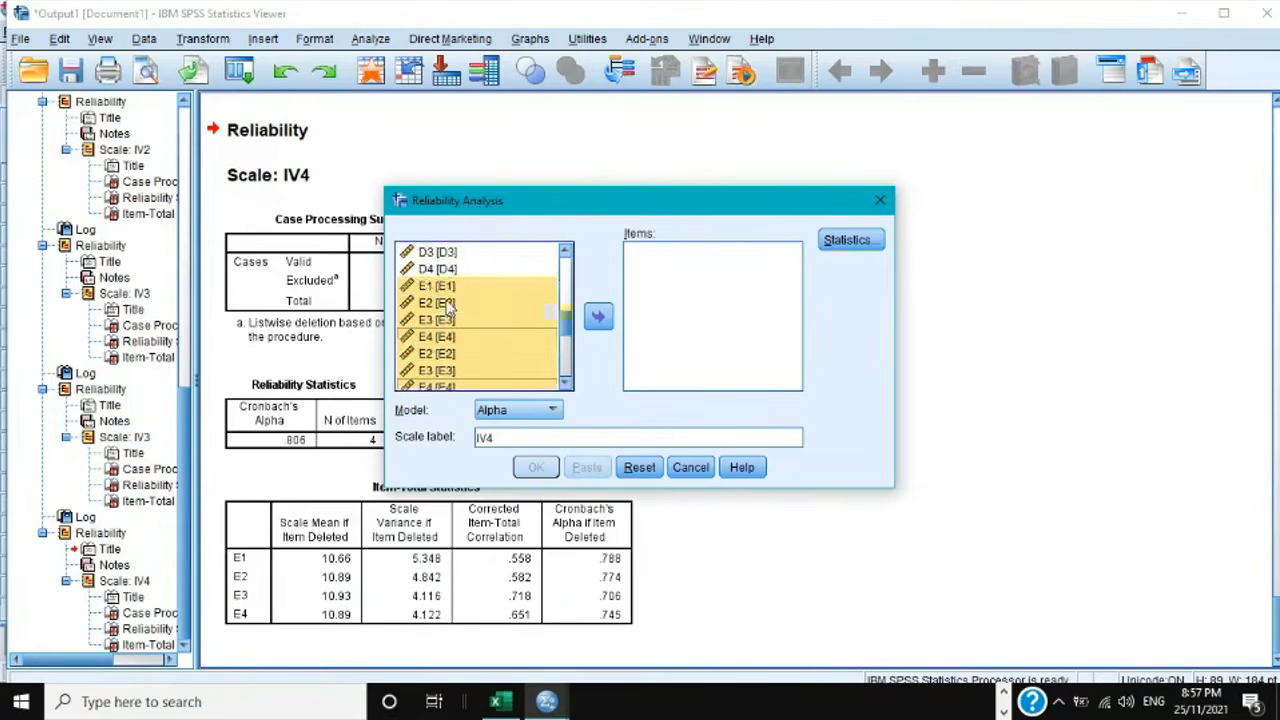
pyautogui.click(451, 308)
pyautogui.keyDown('shift'); pyautogui.click(440, 320); pyautogui.keyUp('shift')
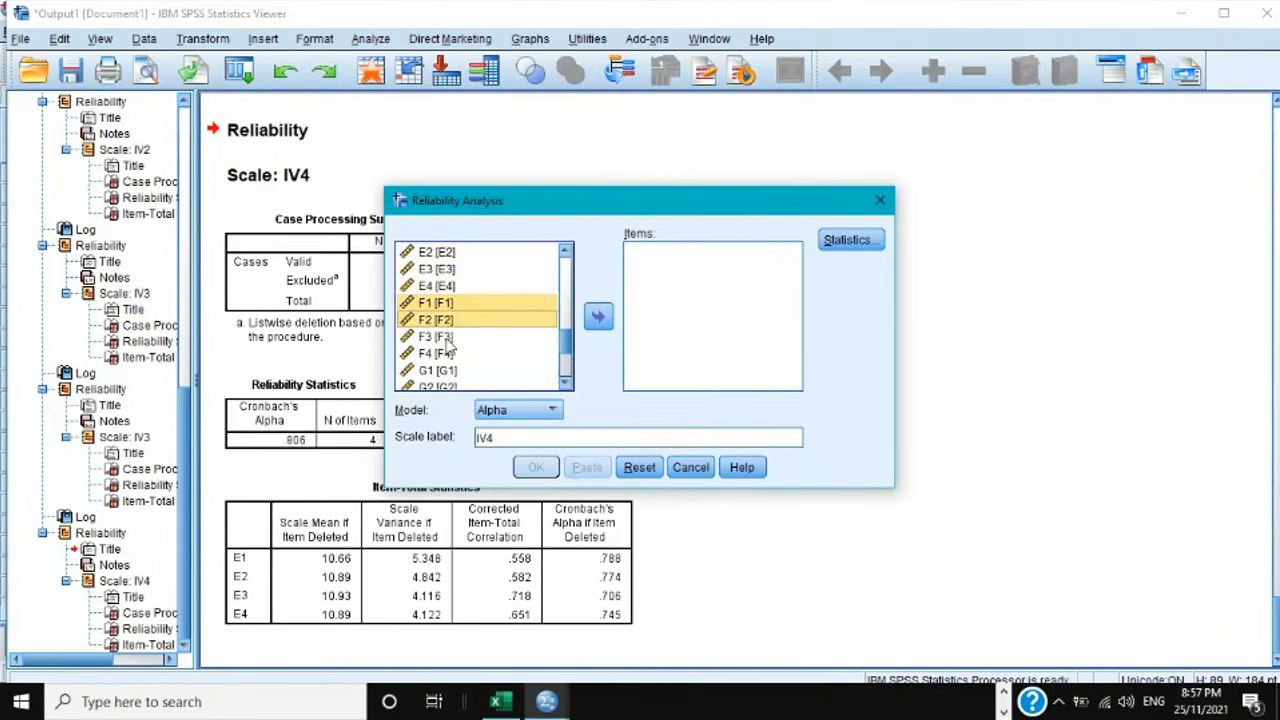
pyautogui.keyDown('shift'); pyautogui.click(445, 337); pyautogui.keyUp('shift')
pyautogui.keyDown('shift'); pyautogui.click(448, 354); pyautogui.keyUp('shift')
pyautogui.click(598, 316)
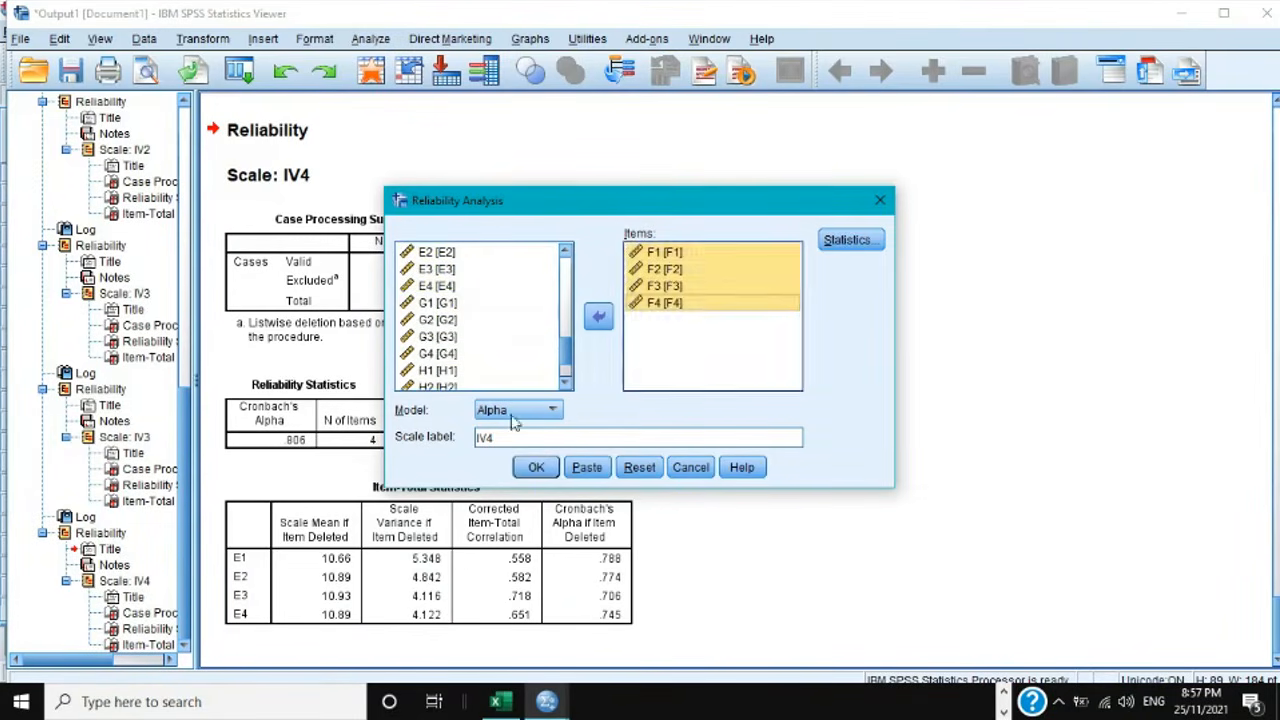
pyautogui.click(503, 437)
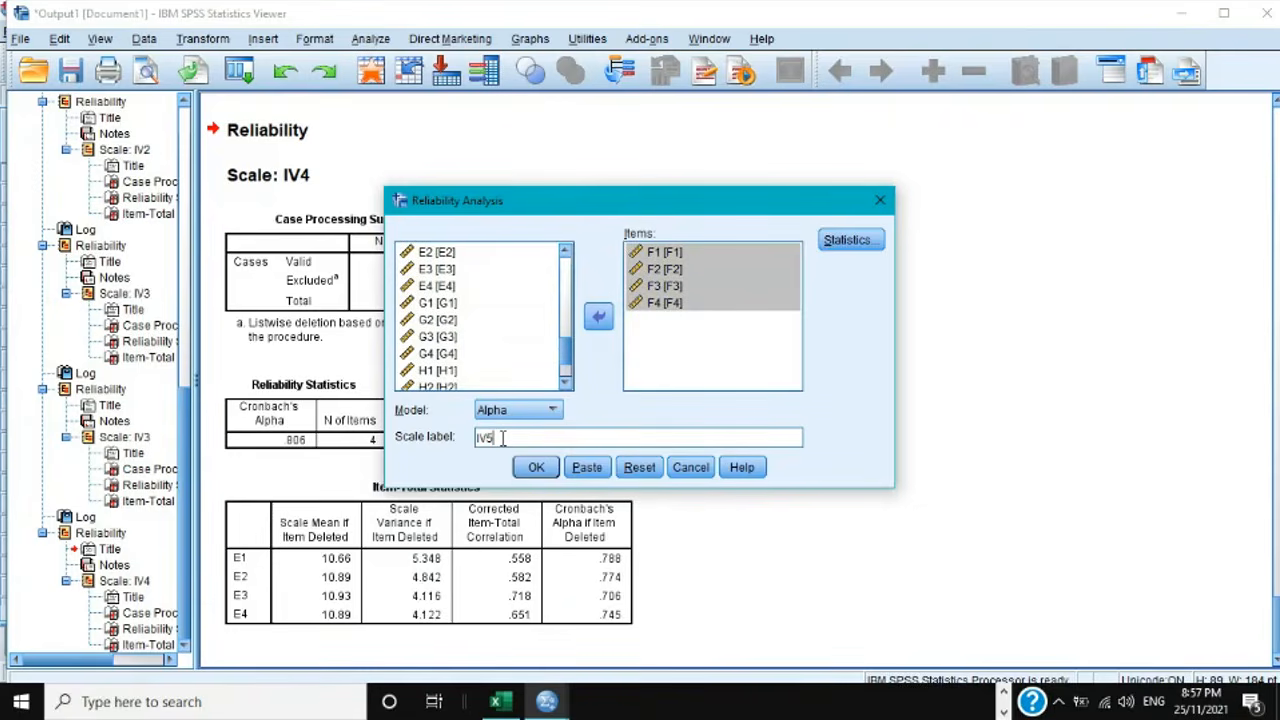
pyautogui.click(536, 467)
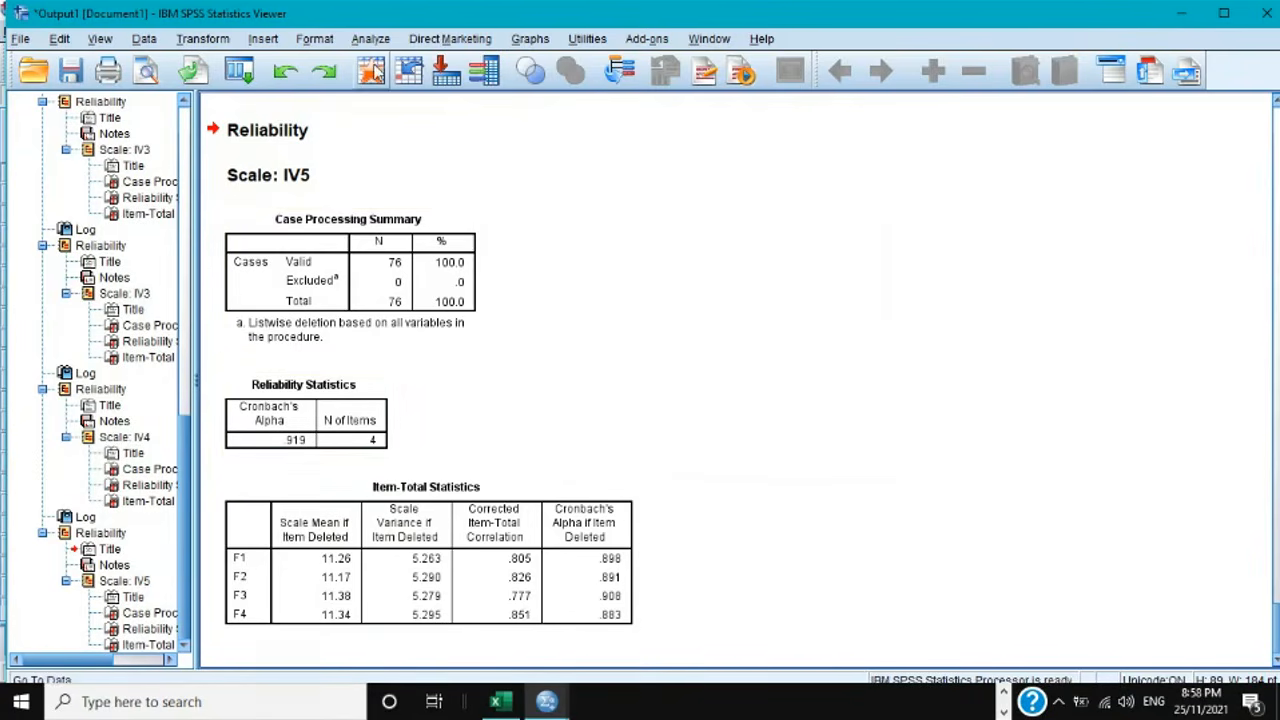
# Step: Reopen the Reliability Analysis and remove items F1 to F4 from the analysed items
pyautogui.click(370, 38)
pyautogui.moveTo(439, 390)
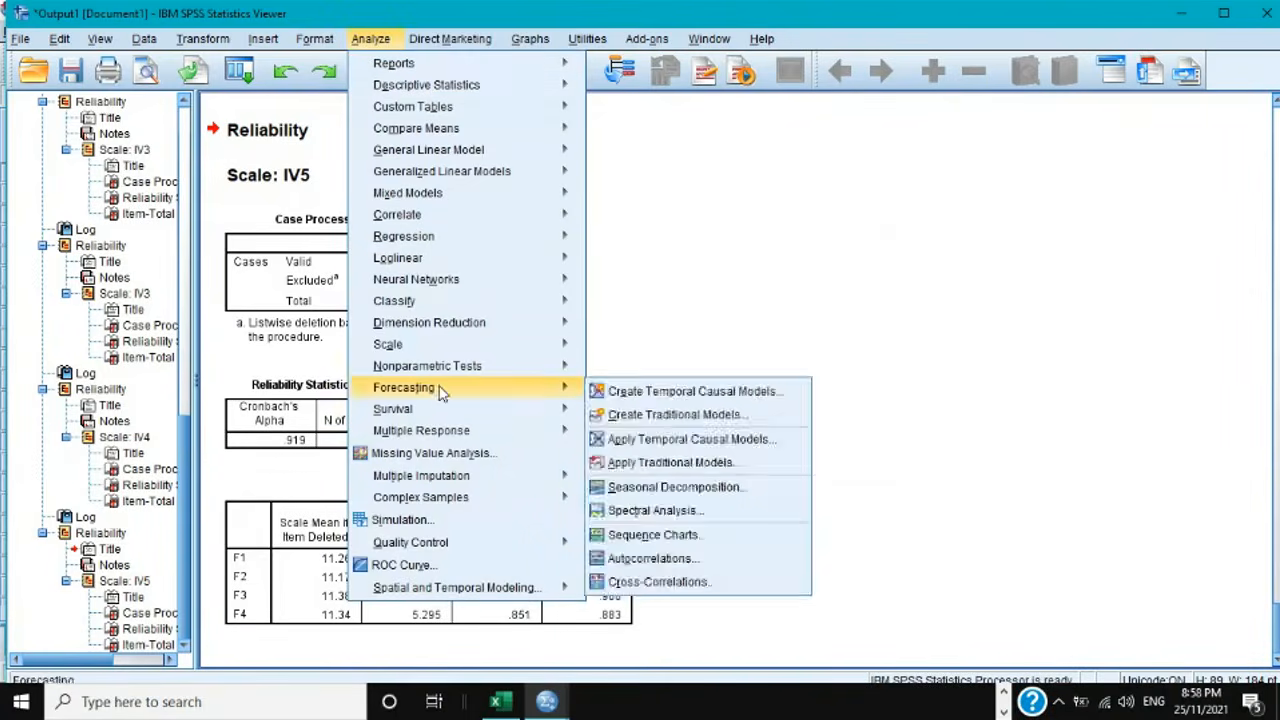
pyautogui.moveTo(462, 346)
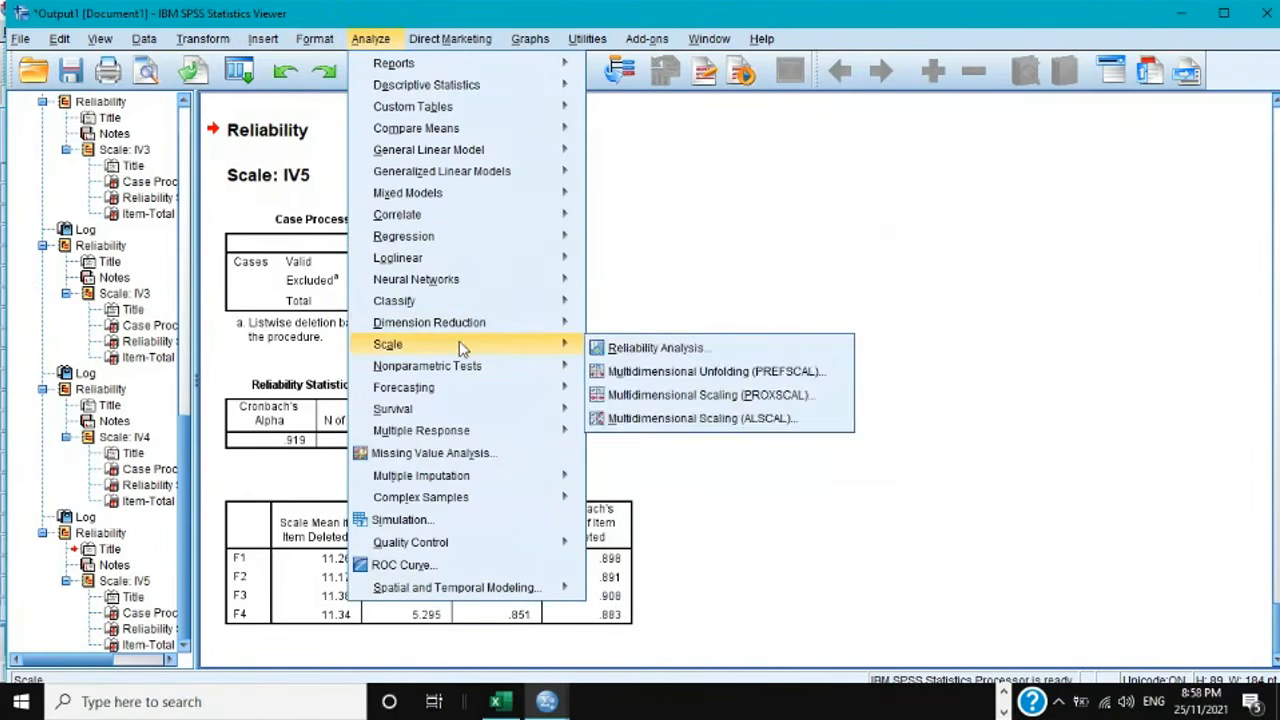
pyautogui.click(612, 355)
pyautogui.moveTo(668, 256); pyautogui.dragTo(662, 304)
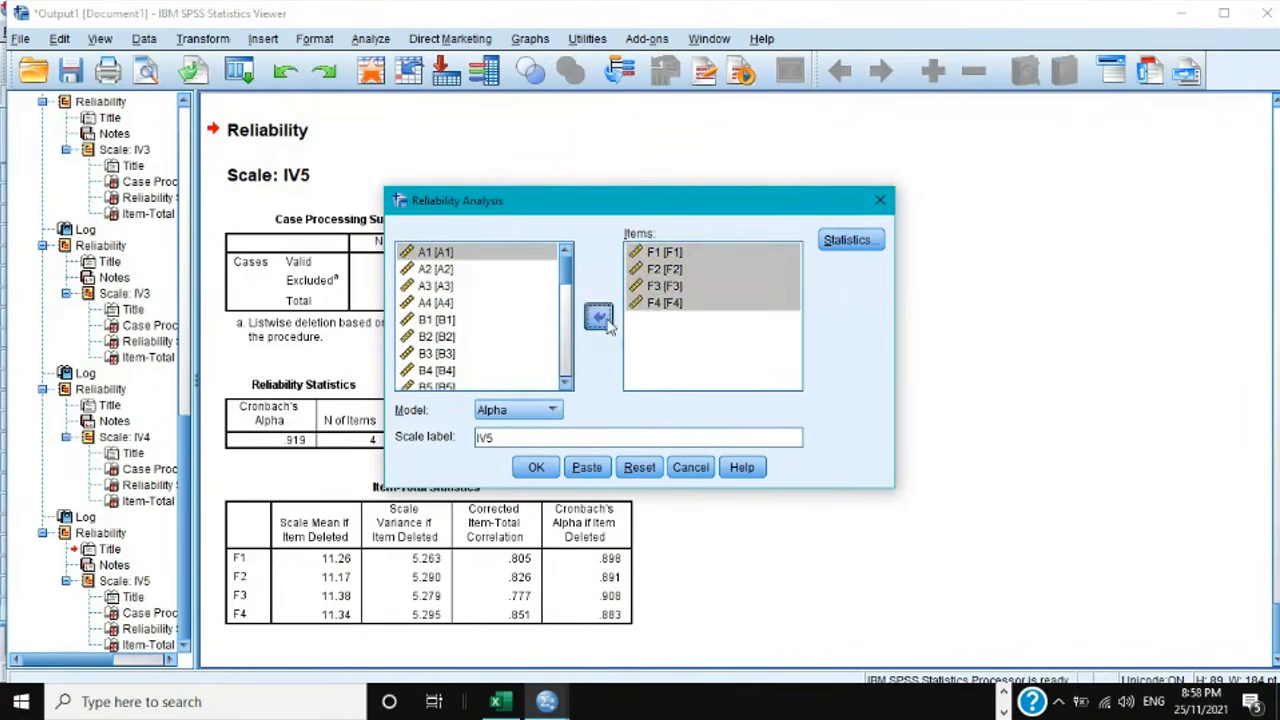
pyautogui.click(598, 316)
# Step: Run the reliability analysis on items G1 to G4 with the scale label IV6 and review its Cronbach's alpha
pyautogui.scroll(-1, 465, 340)
pyautogui.click(463, 305)
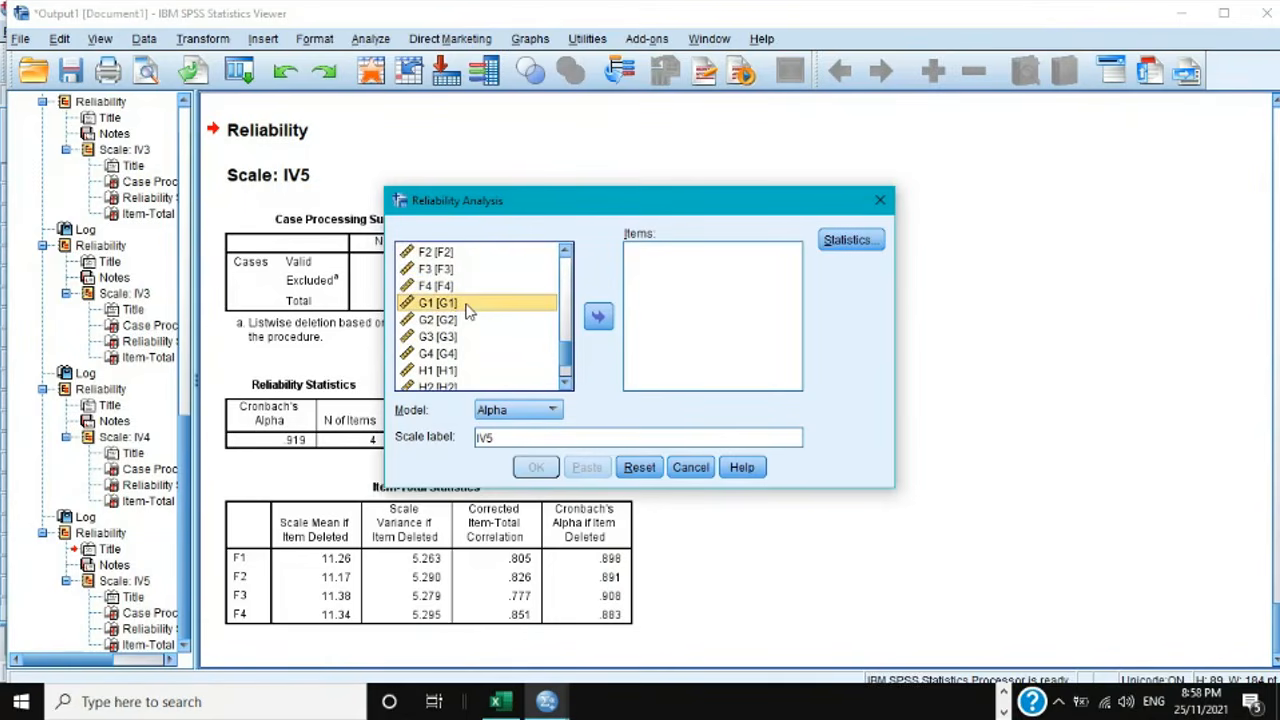
pyautogui.moveTo(463, 320); pyautogui.dragTo(465, 356)
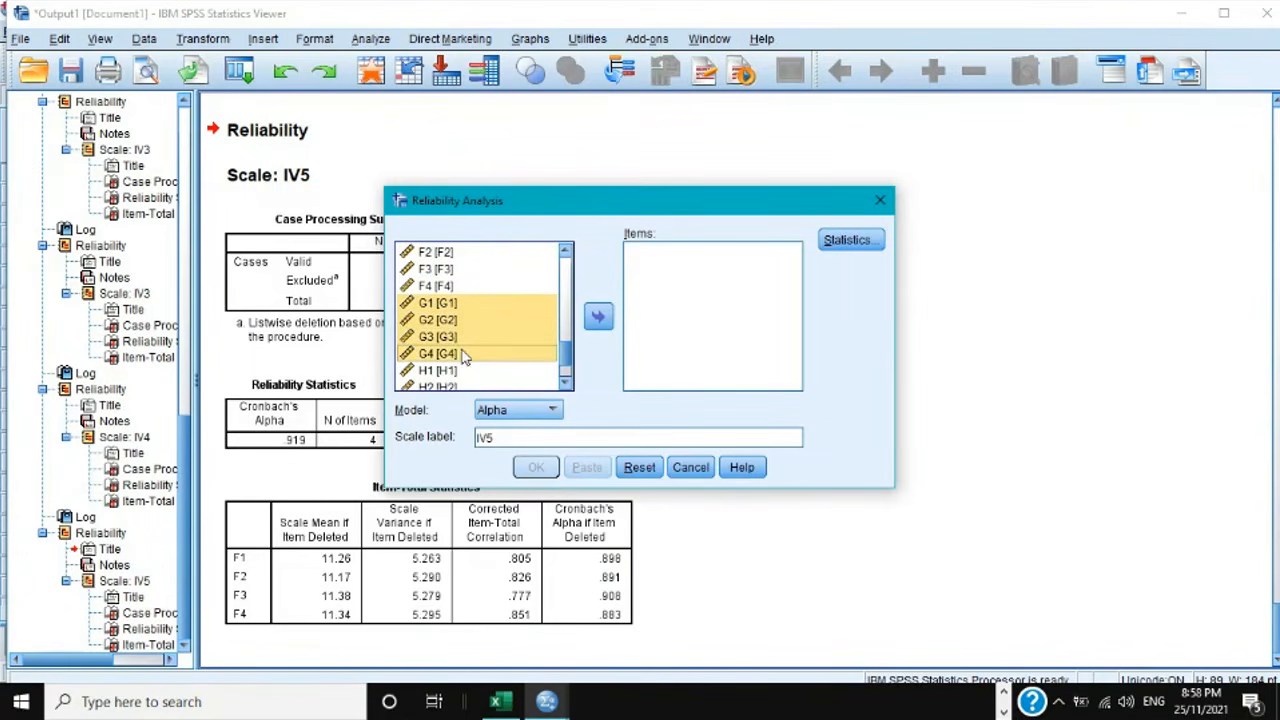
pyautogui.click(598, 316)
pyautogui.click(519, 440)
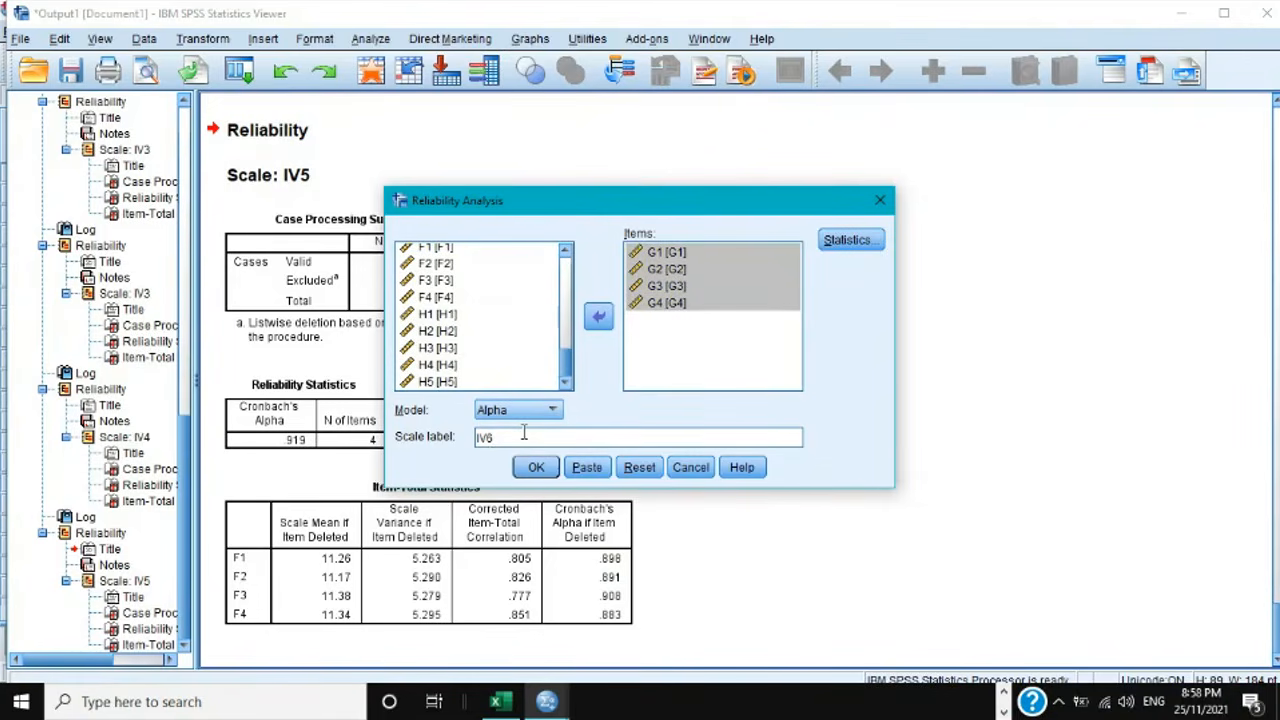
pyautogui.click(536, 468)
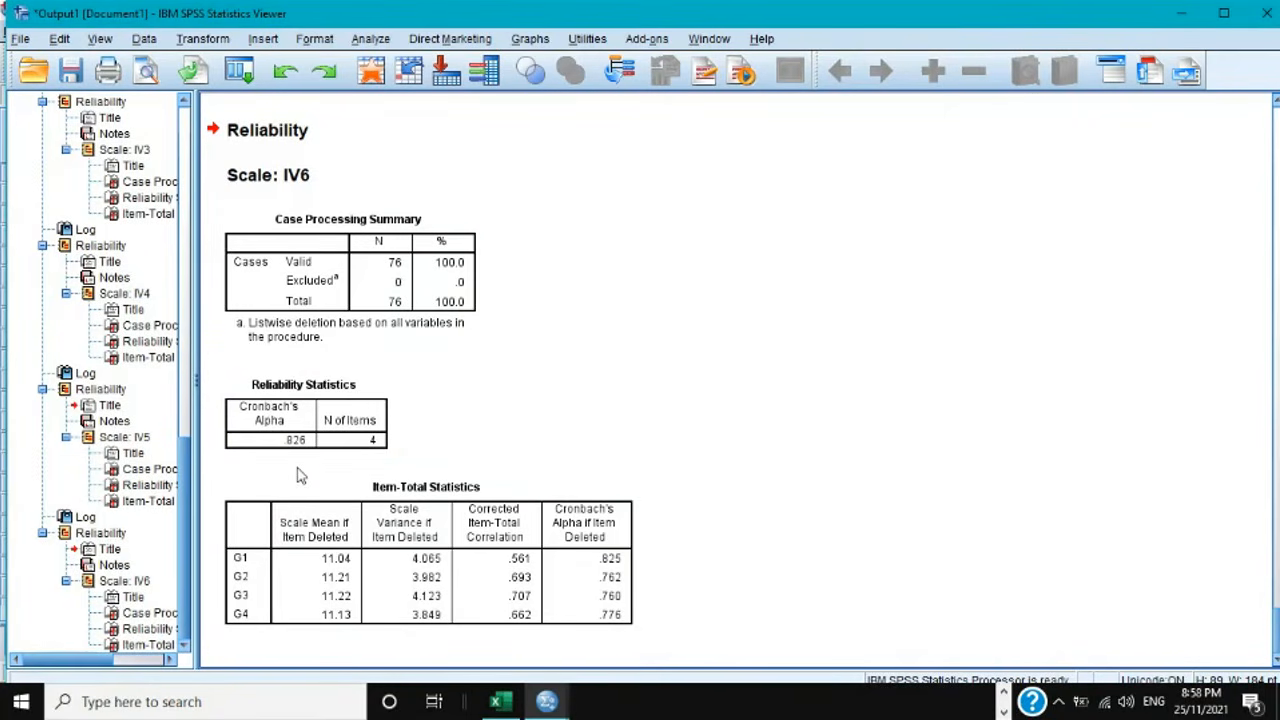
pyautogui.click(297, 476)
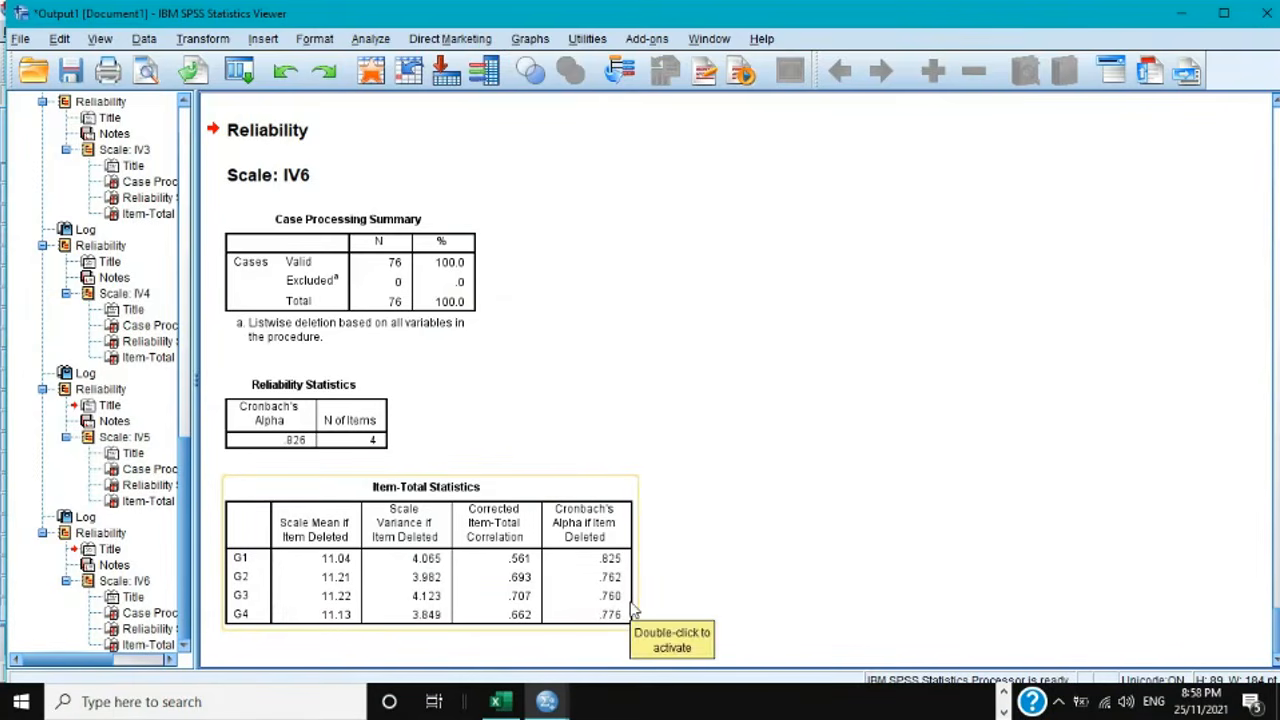
pyautogui.click(303, 420)
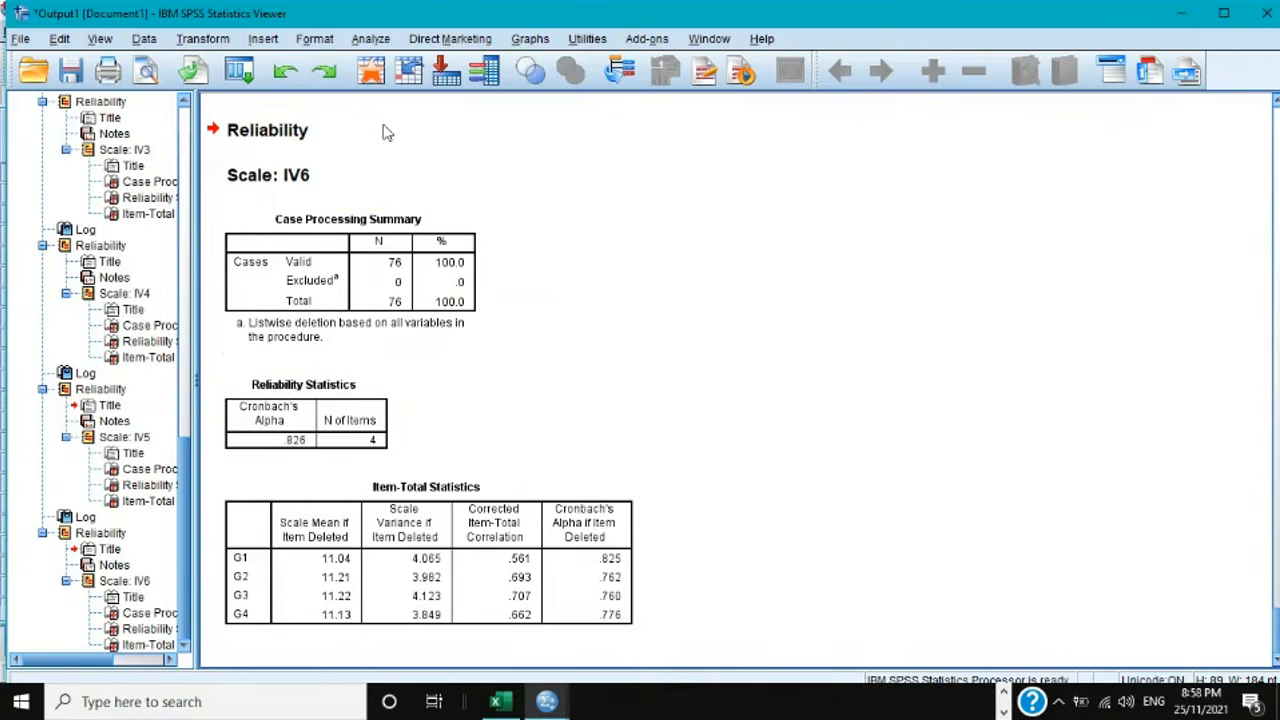
# Step: Reopen the Reliability Analysis and remove items G1 to G4 from the analysed items
pyautogui.click(383, 44)
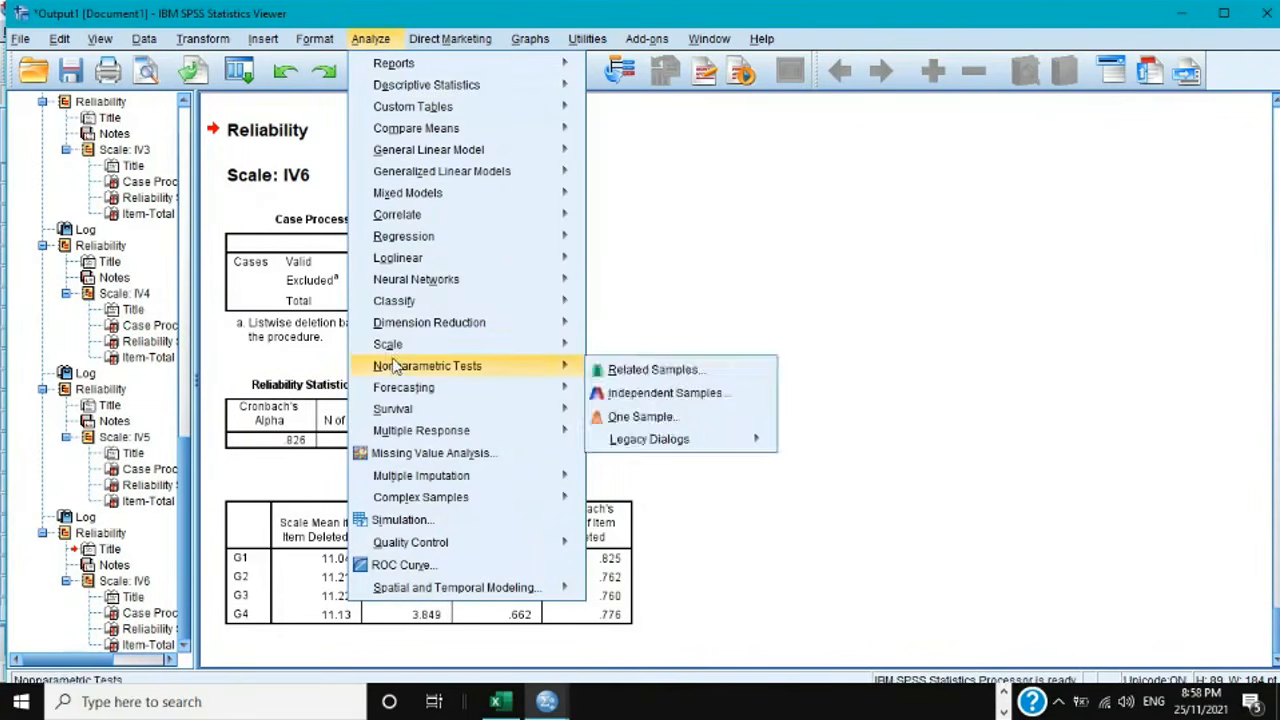
pyautogui.moveTo(407, 350)
pyautogui.click(605, 348)
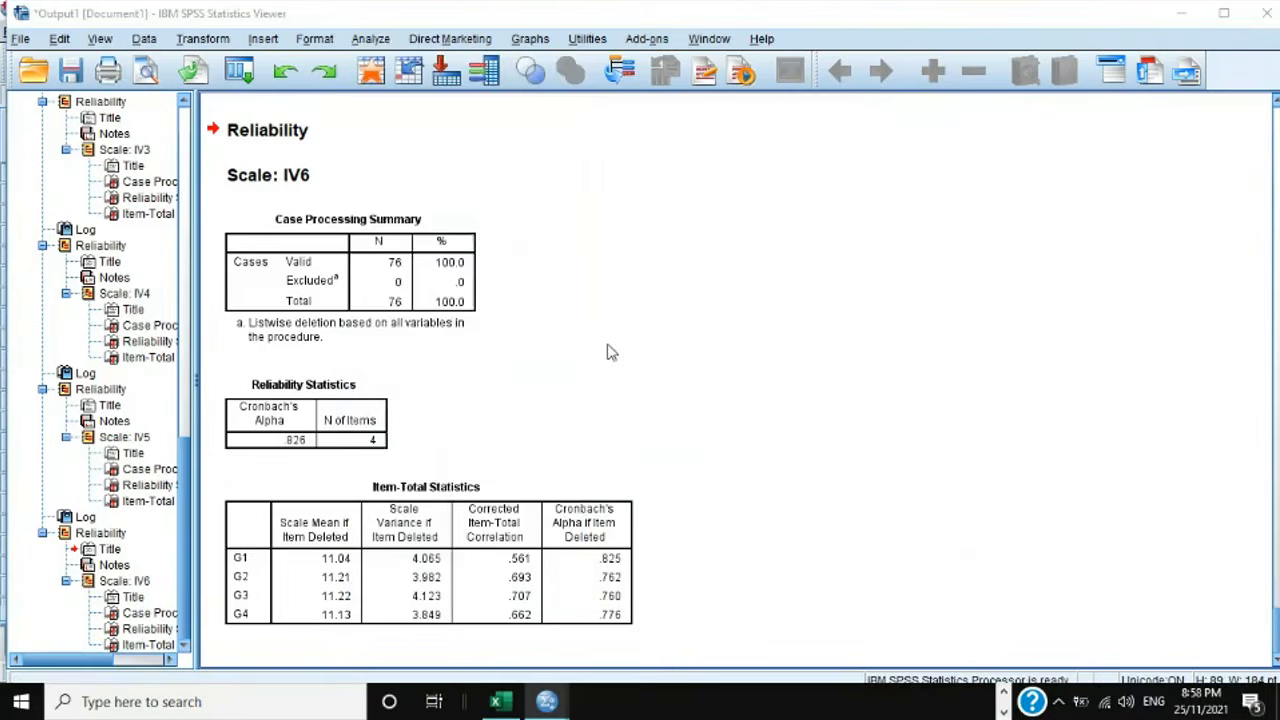
pyautogui.moveTo(665, 256); pyautogui.dragTo(656, 305)
pyautogui.click(598, 316)
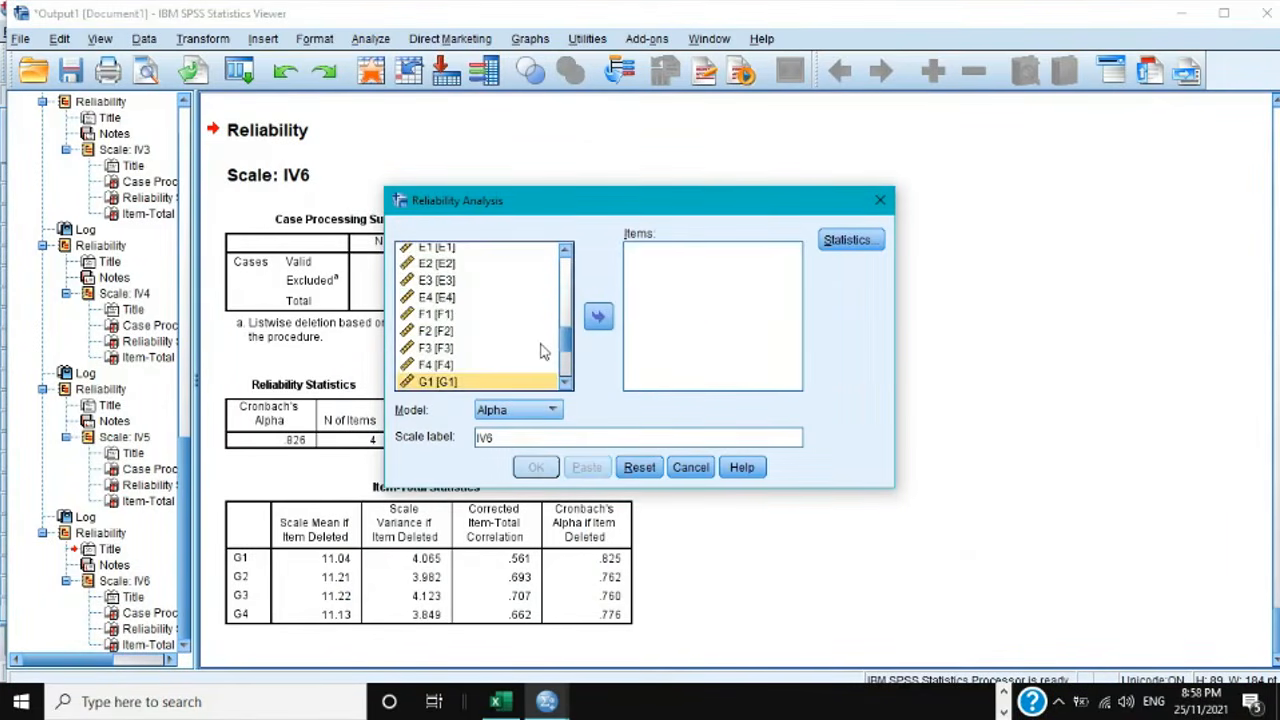
# Step: Run the reliability analysis on items H1 to H5 with the scale label IV7, keeping the Scale if item deleted statistic enabled
pyautogui.scroll(-3, 537, 360)
pyautogui.moveTo(471, 314); pyautogui.dragTo(465, 360)
pyautogui.keyDown('shift'); pyautogui.click(463, 384); pyautogui.keyUp('shift')
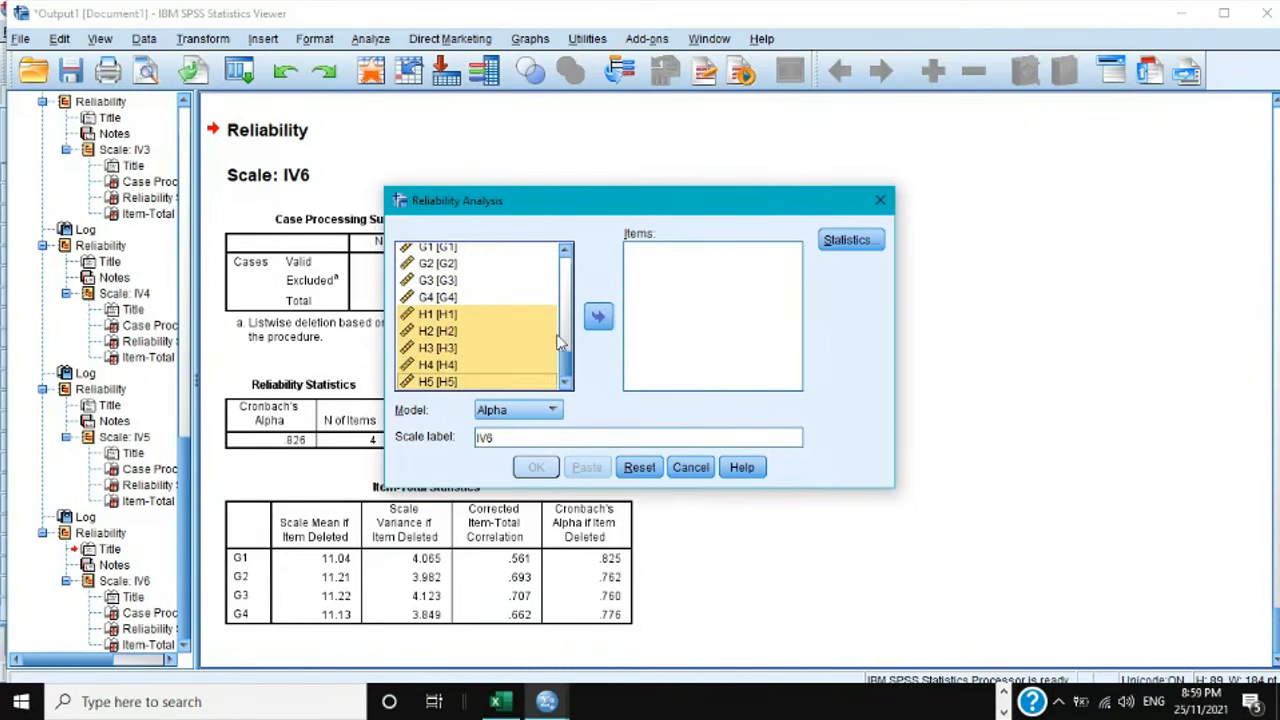
pyautogui.click(598, 316)
pyautogui.click(516, 437)
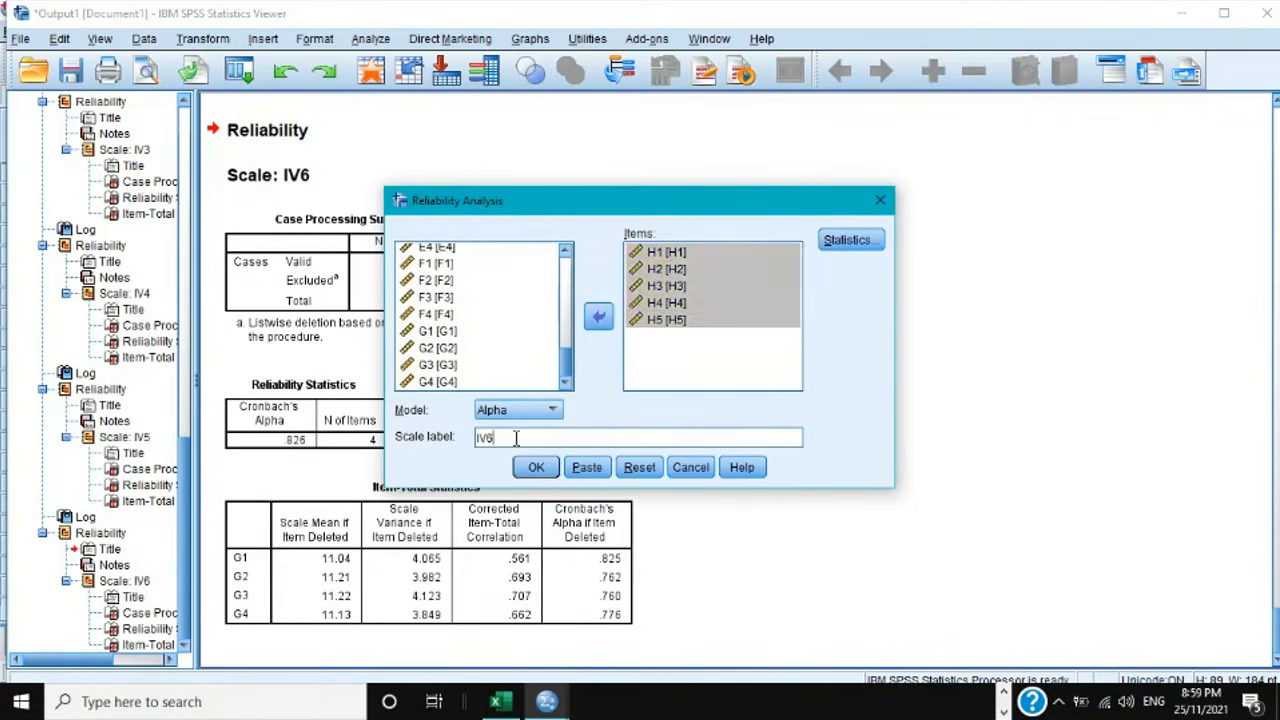
pyautogui.press('BackSpace')
pyautogui.click(831, 243)
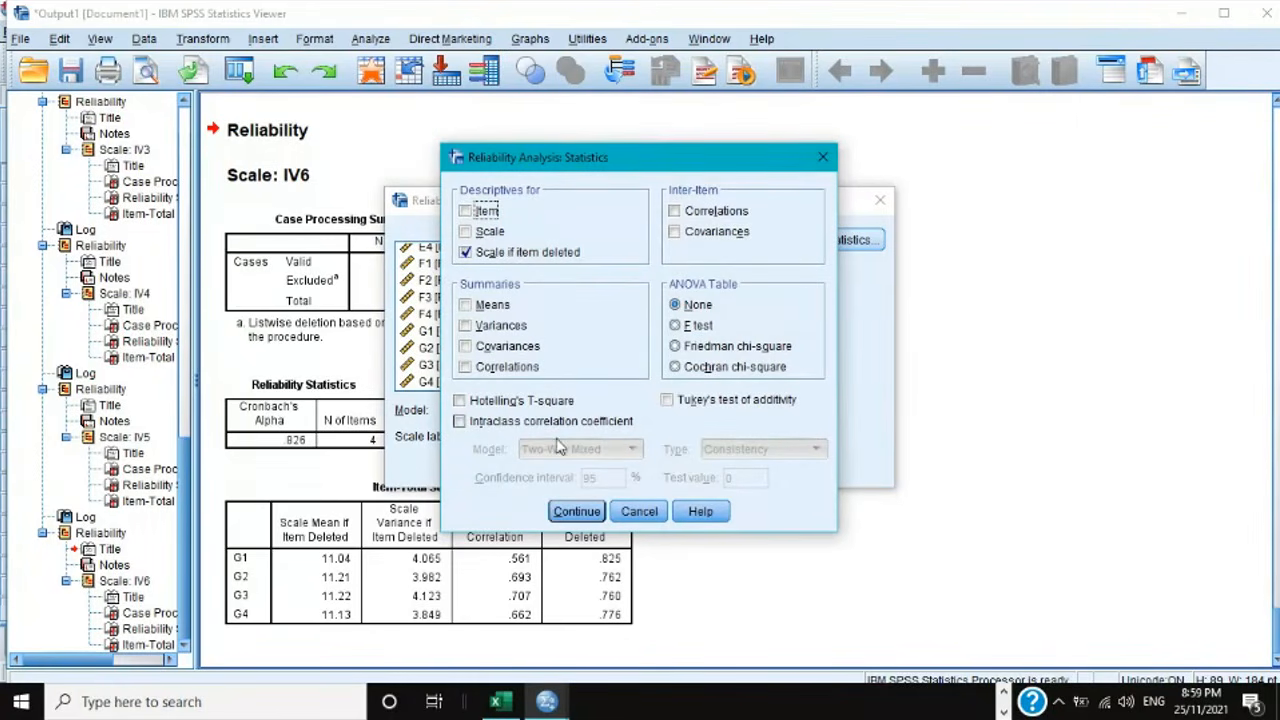
pyautogui.click(577, 511)
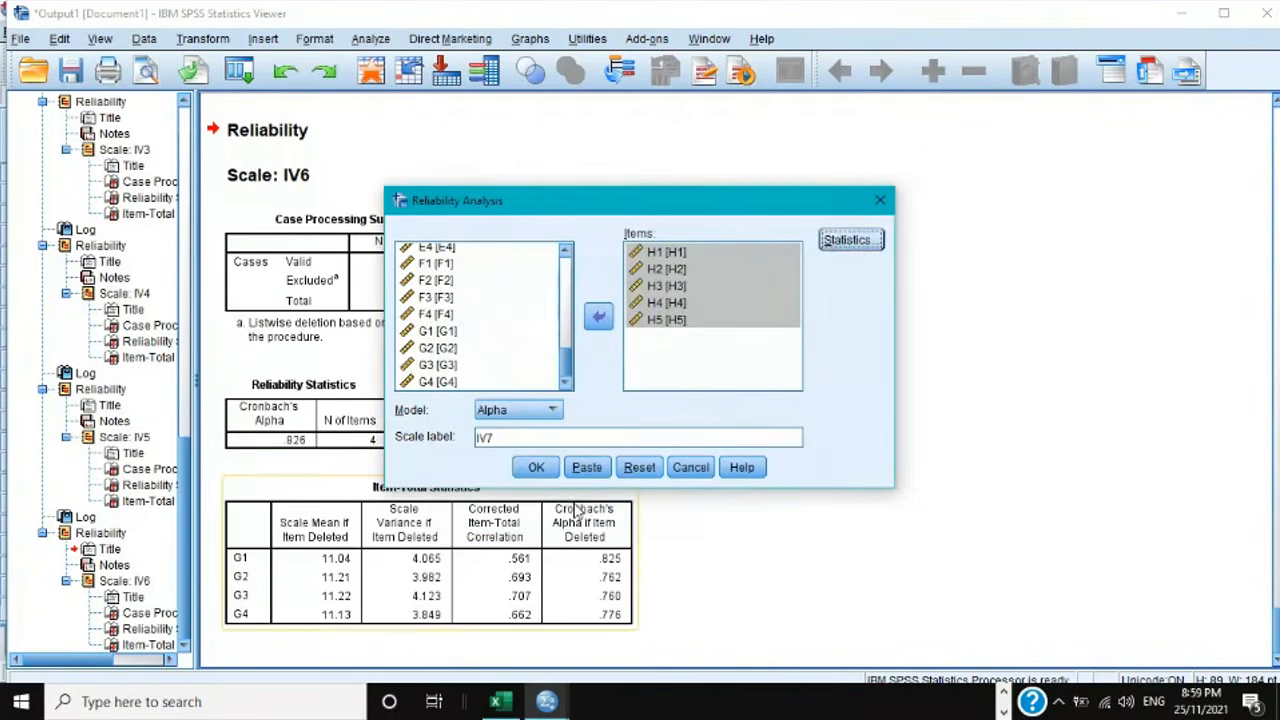
pyautogui.click(537, 467)
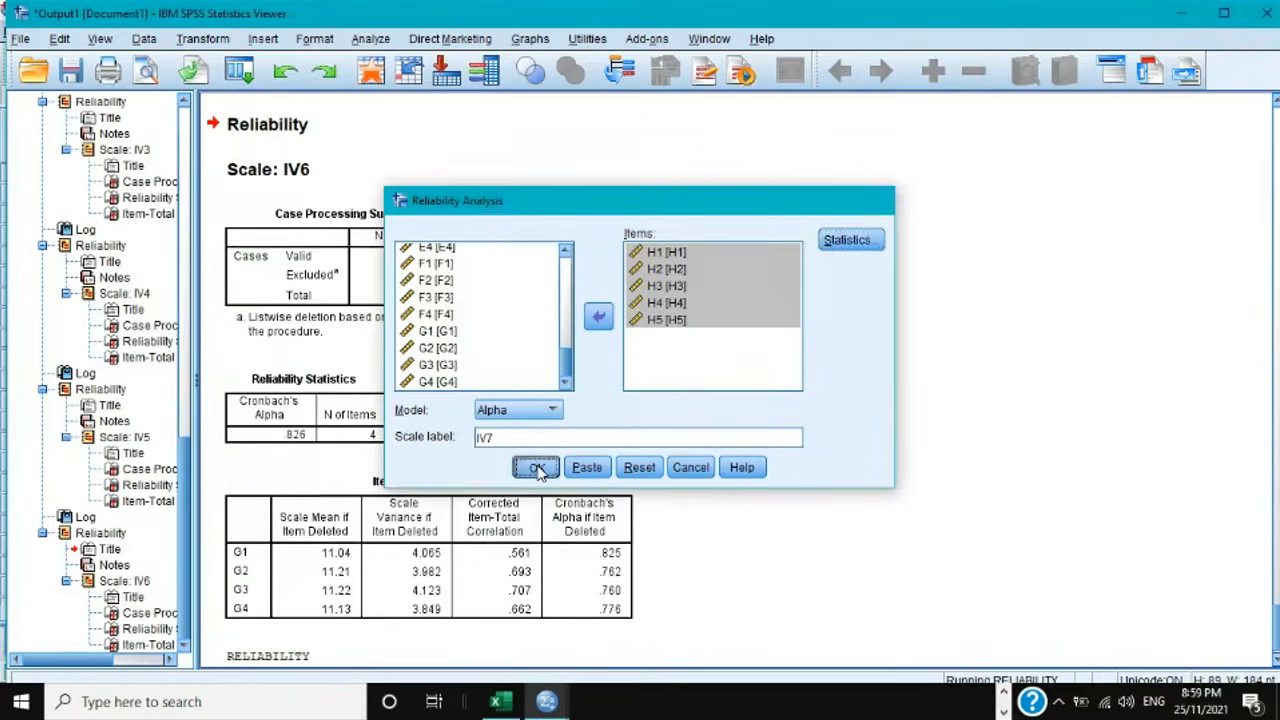